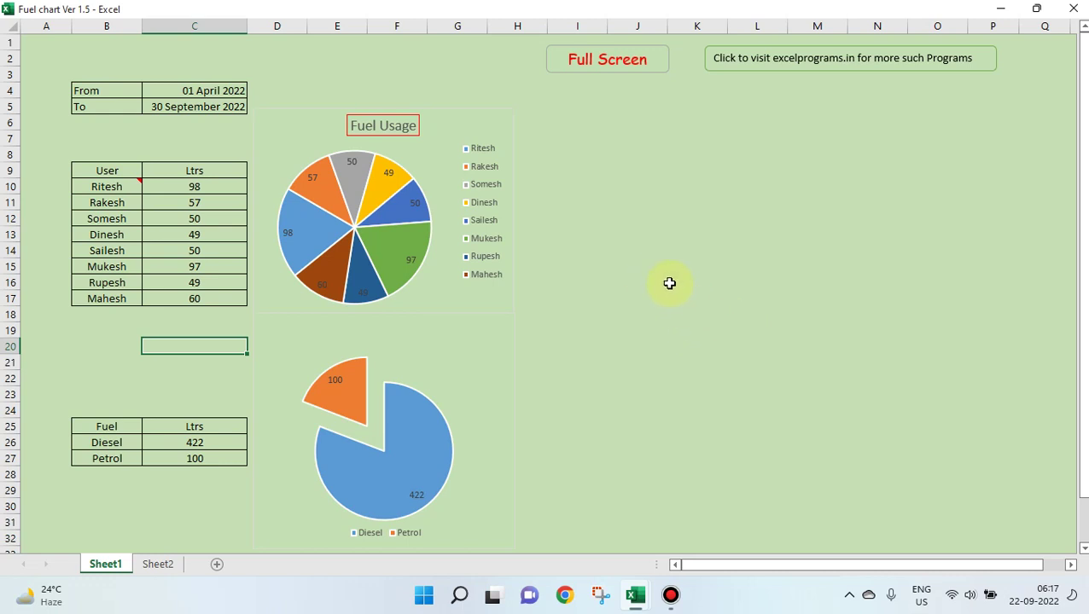
Step: Review the Fuel Usage pie chart, the From/To dates 01 April–30 September 2022, and the user names
left_click(367, 135)
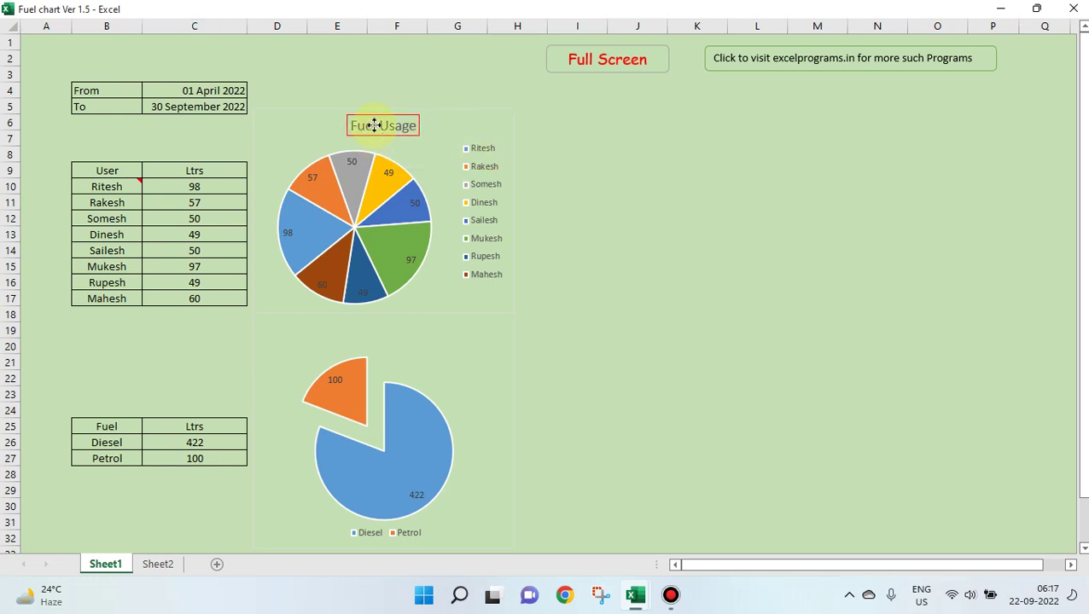
left_click(610, 136)
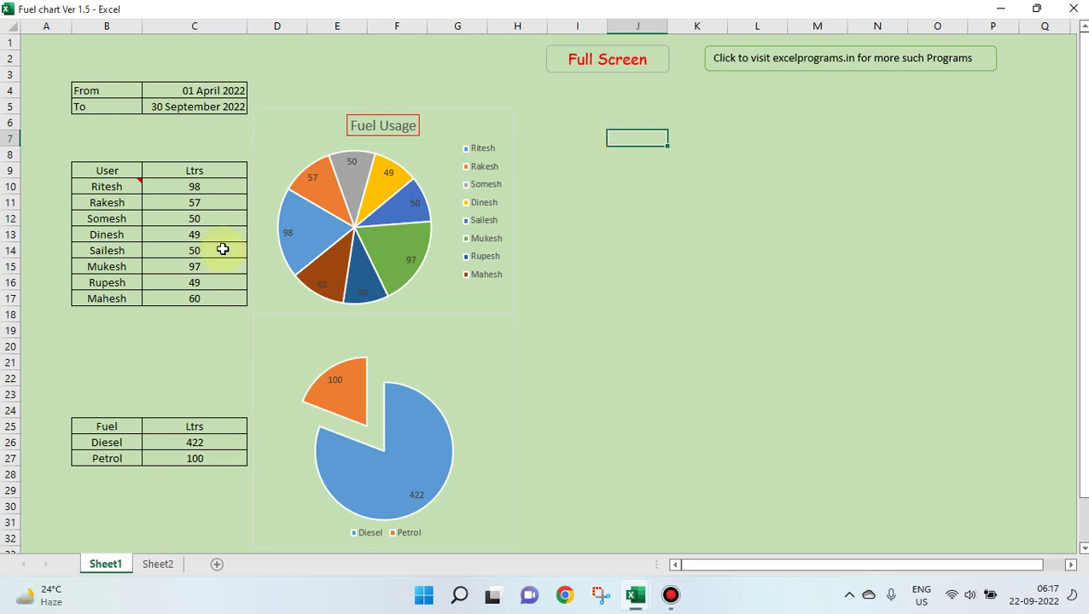
left_click(178, 90)
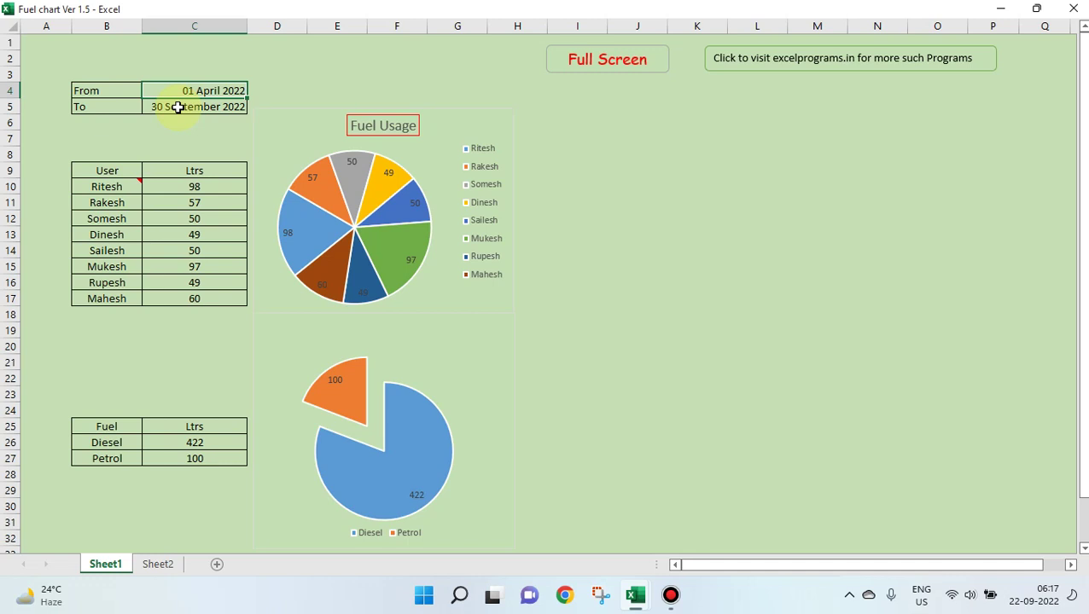
left_click(178, 106)
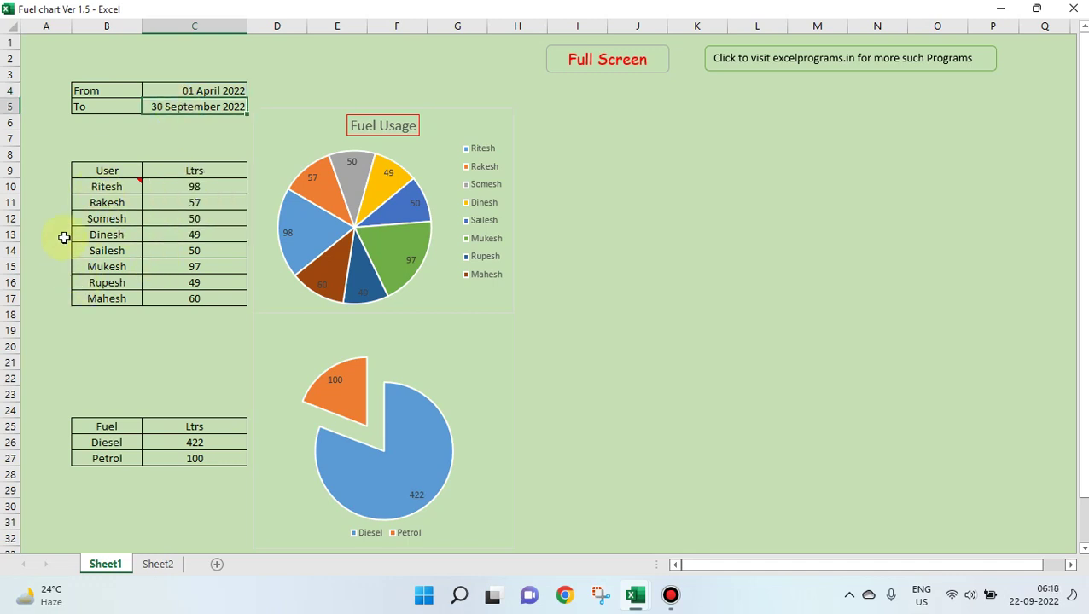
left_click_drag(85, 187, 106, 315)
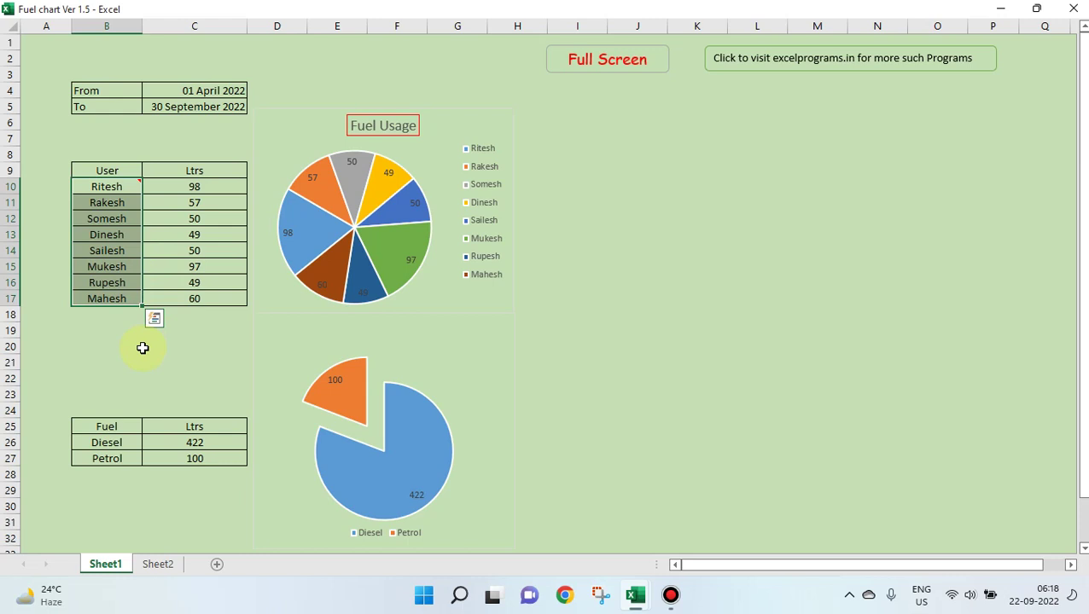
Step: Highlight Ritesh's 98-litre total and the litres totals for all users
left_click(194, 189)
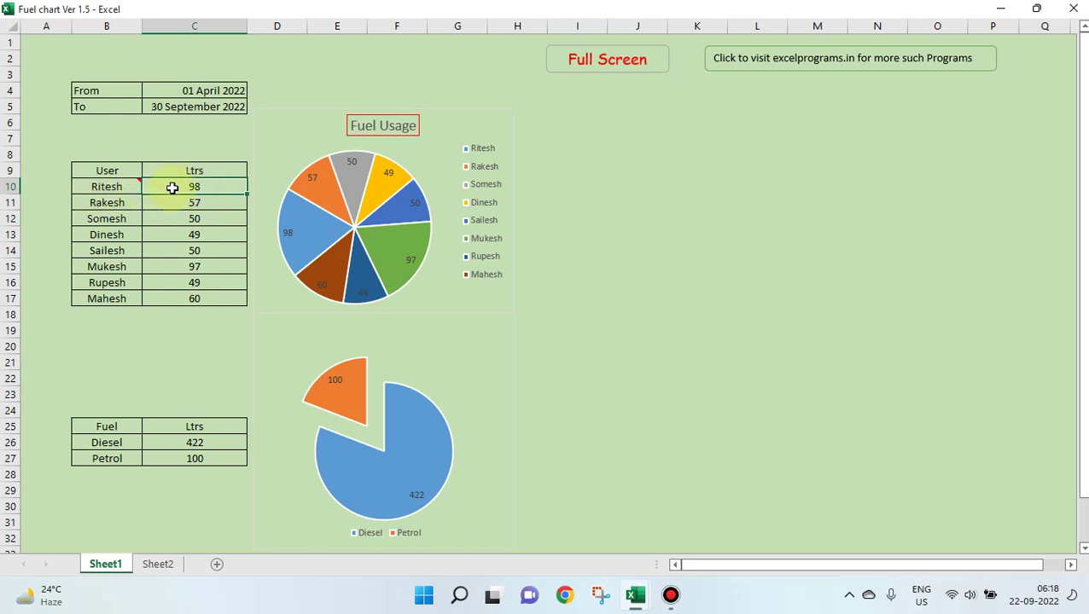
left_click_drag(172, 187, 175, 292)
left_click_drag(188, 347, 187, 358)
left_click(188, 357)
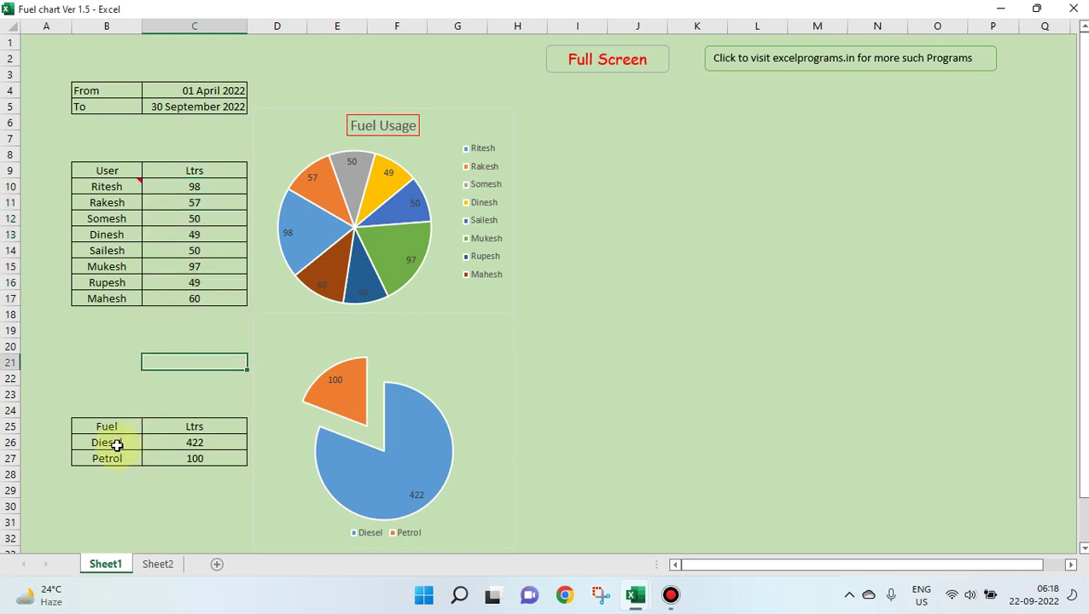
Step: Point out the Diesel total of 422, the user names and the whole dashboard area B2:H31
left_click(163, 444)
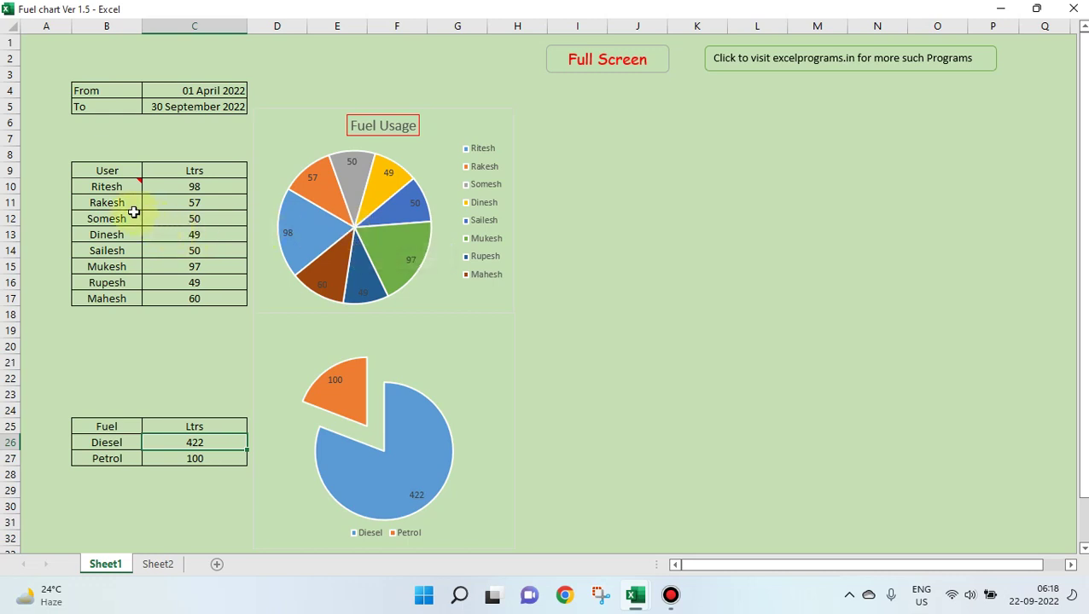
left_click_drag(108, 188, 104, 299)
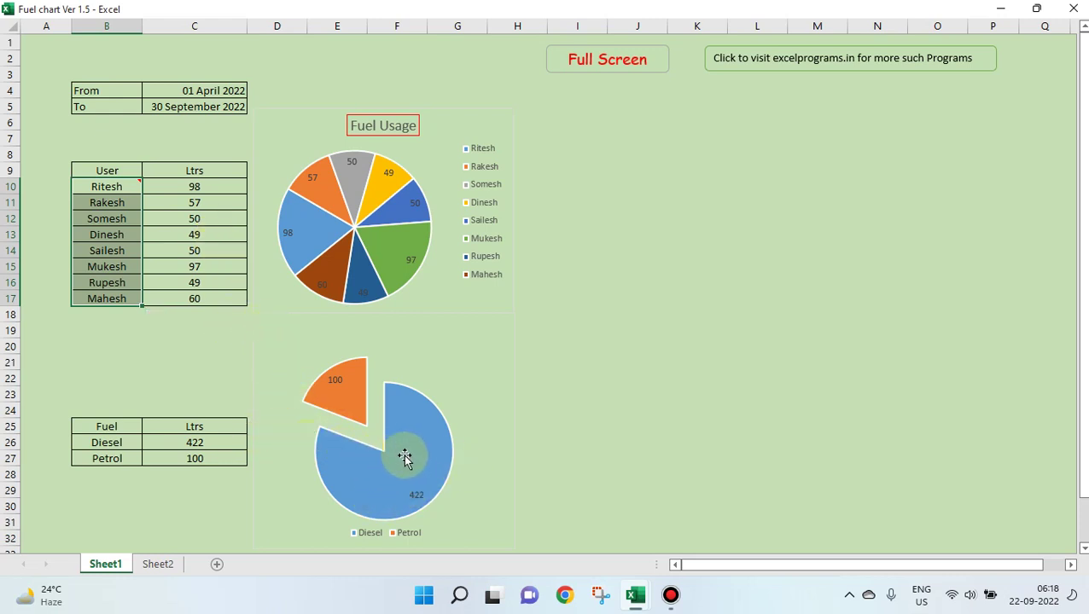
mouse_move(377, 455)
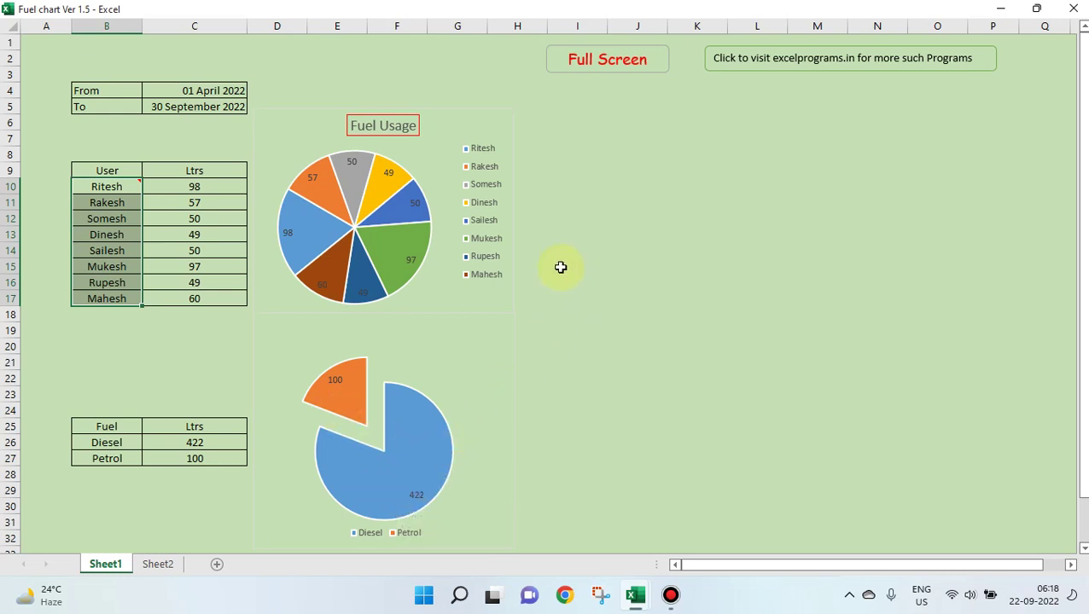
left_click_drag(79, 52, 495, 529)
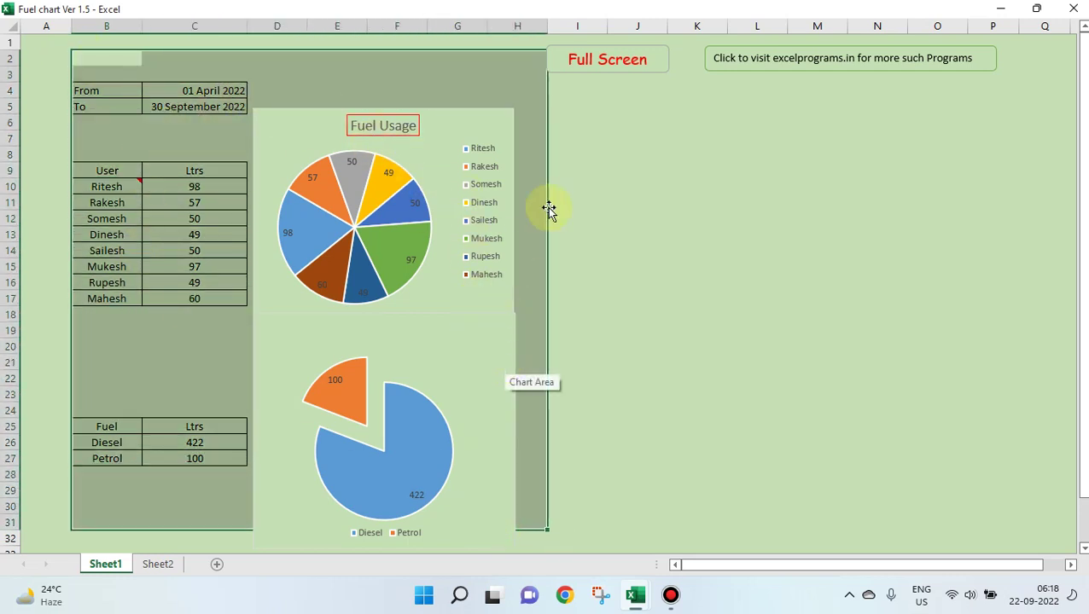
left_click(606, 136)
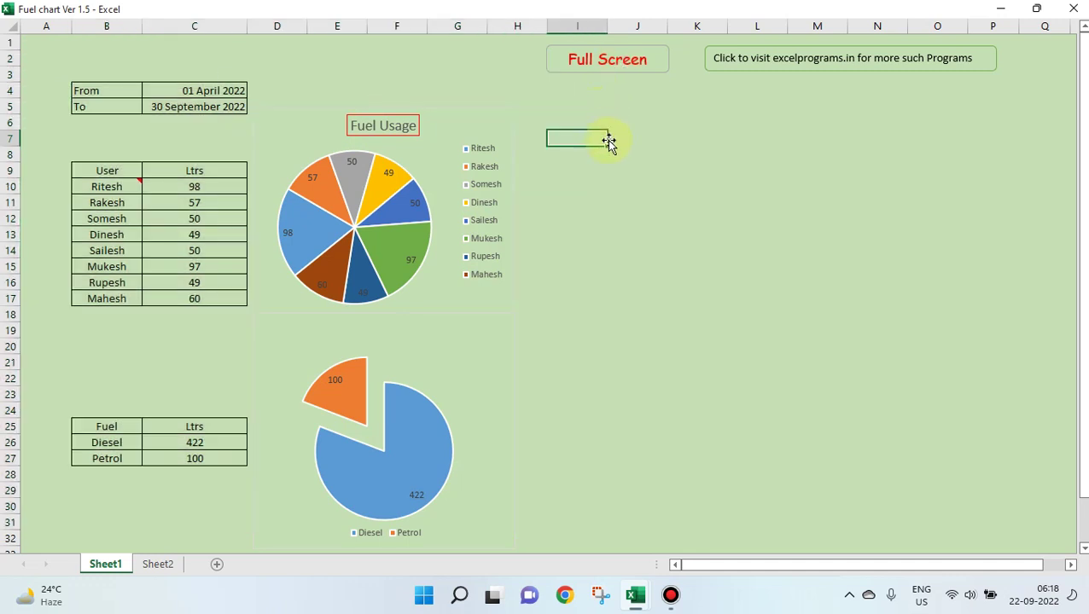
Step: Open the fuel entry form, view its Particulars user list, and cancel it
left_click(650, 90)
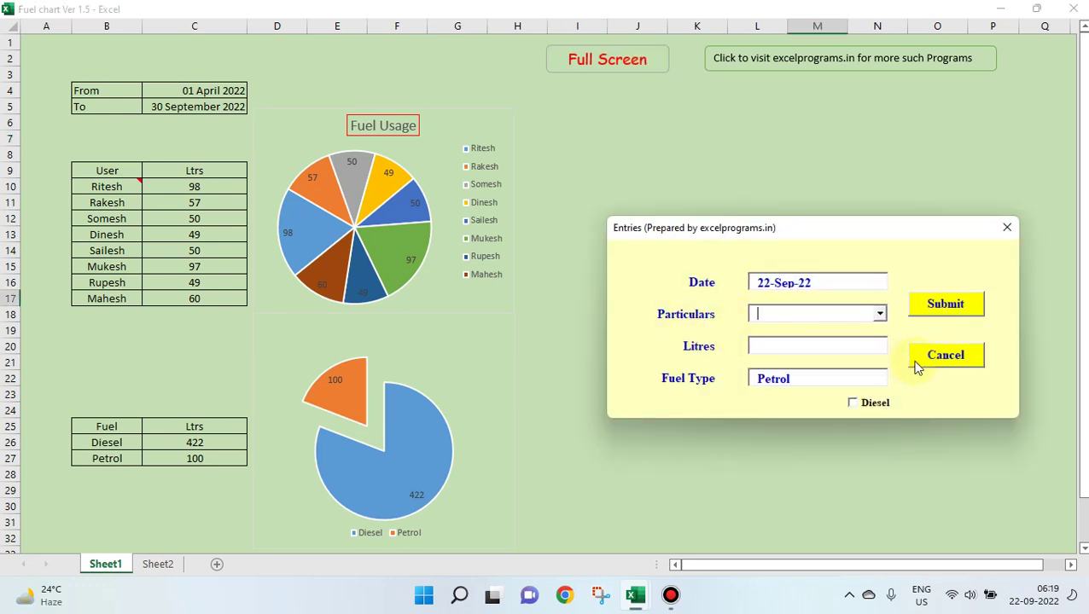
left_click(879, 316)
left_click(880, 316)
left_click(913, 357)
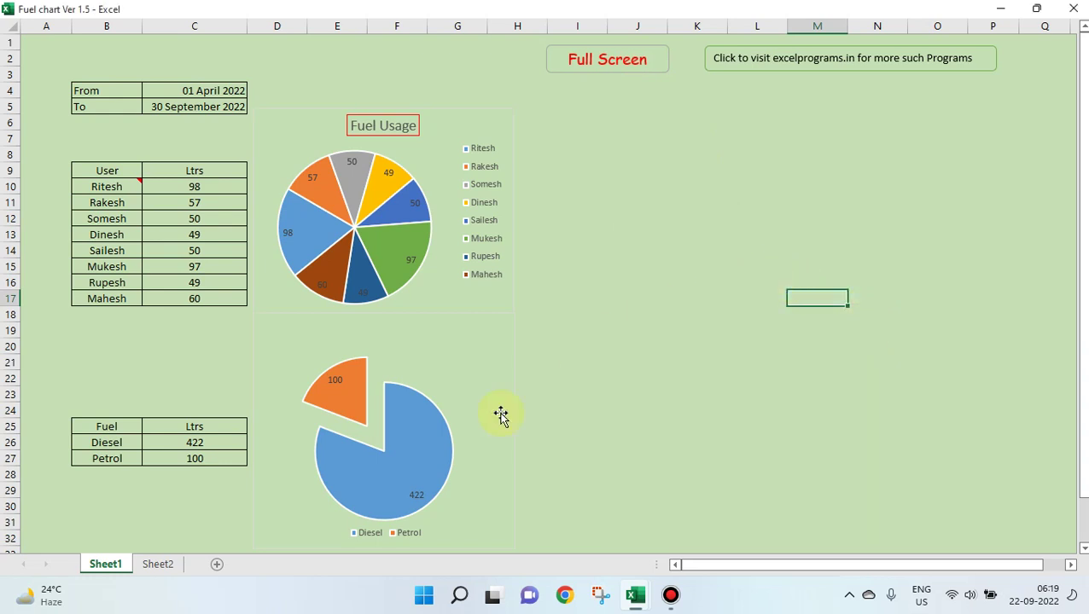
Step: Look at Sheet2's fuel records table, then return to Ritesh's total in Sheet1's C10
left_click(159, 567)
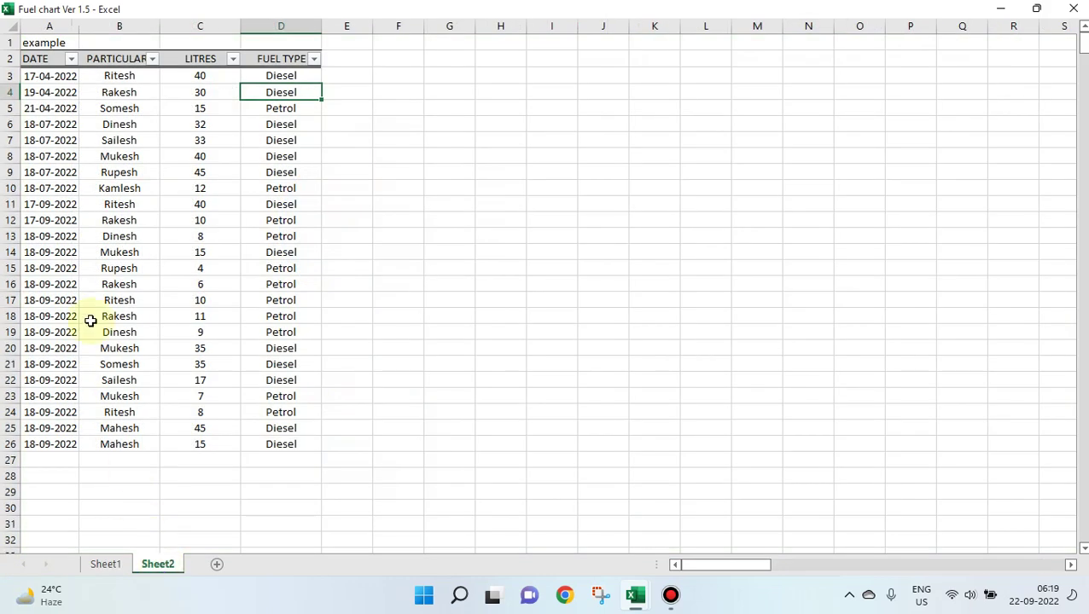
left_click(49, 459)
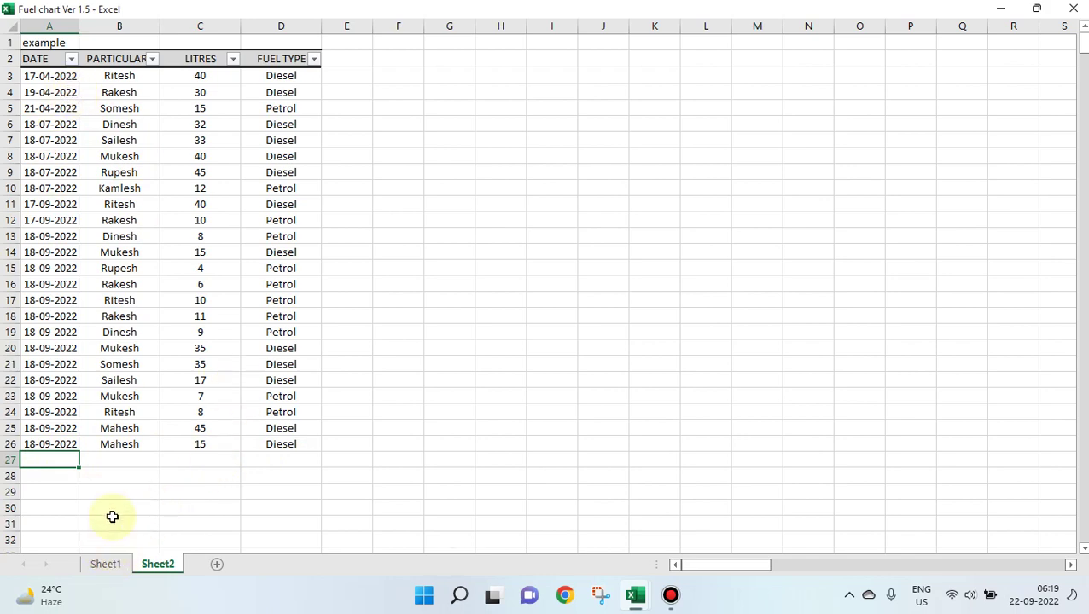
left_click(114, 566)
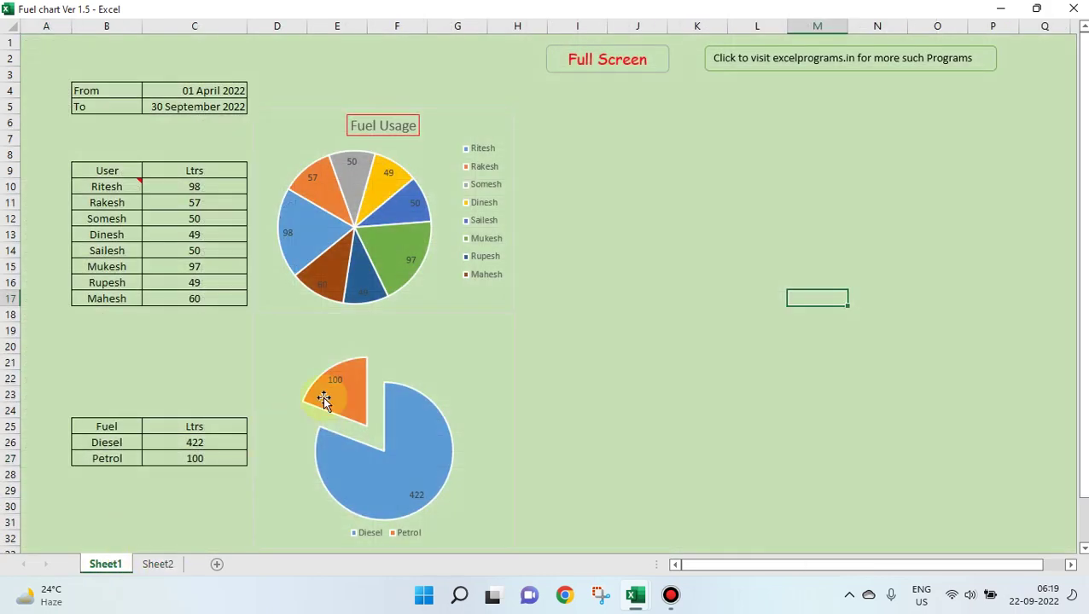
left_click(203, 188)
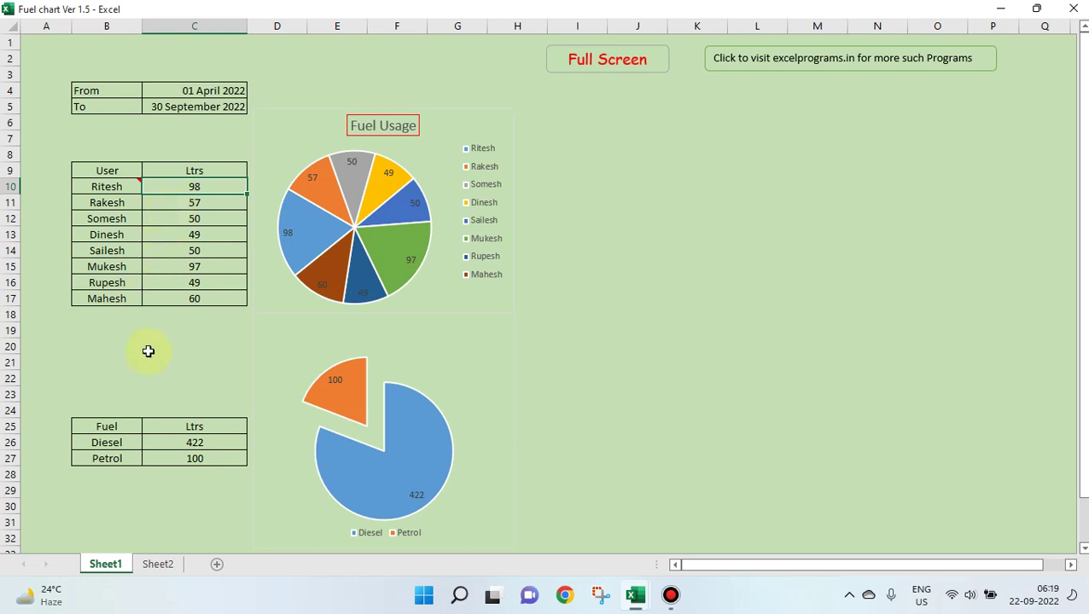
Step: Exit full-screen view and inspect the SUMIFS formula behind Ritesh's 98 in C10
key("Escape")
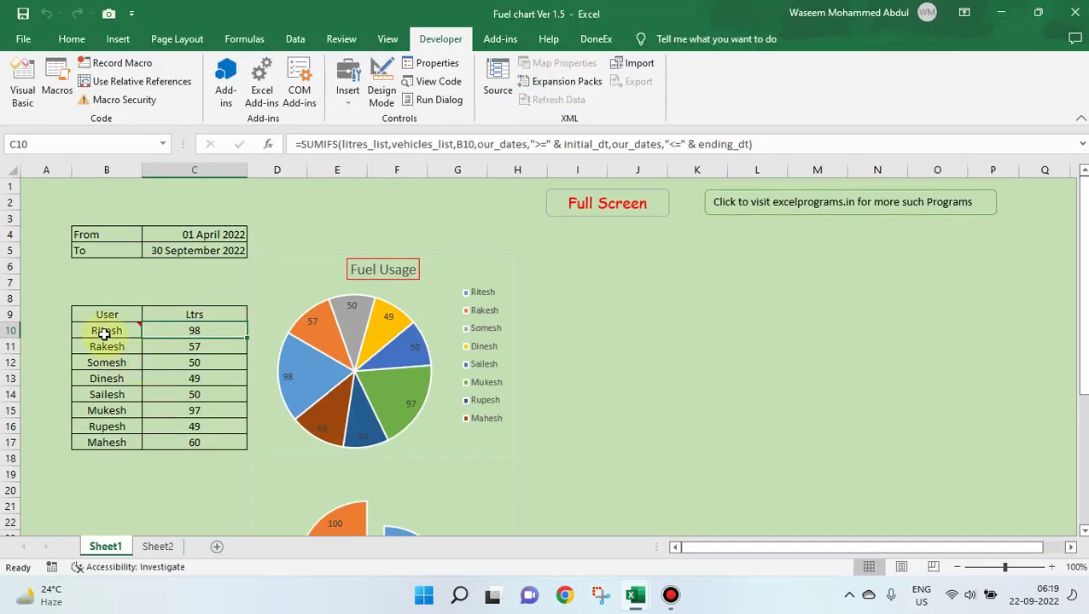
left_click(104, 333)
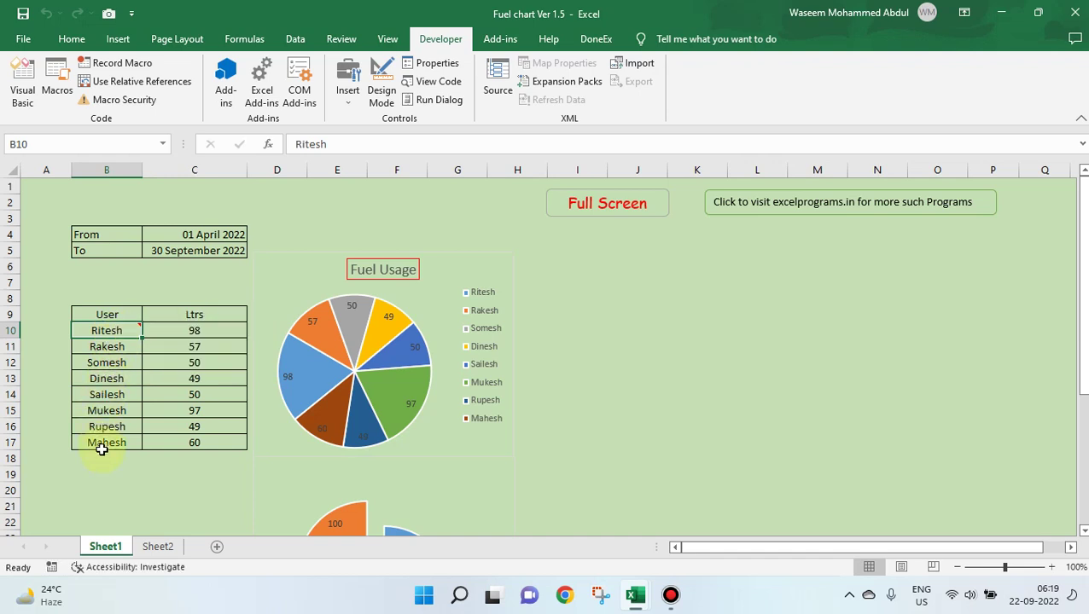
left_click(173, 331)
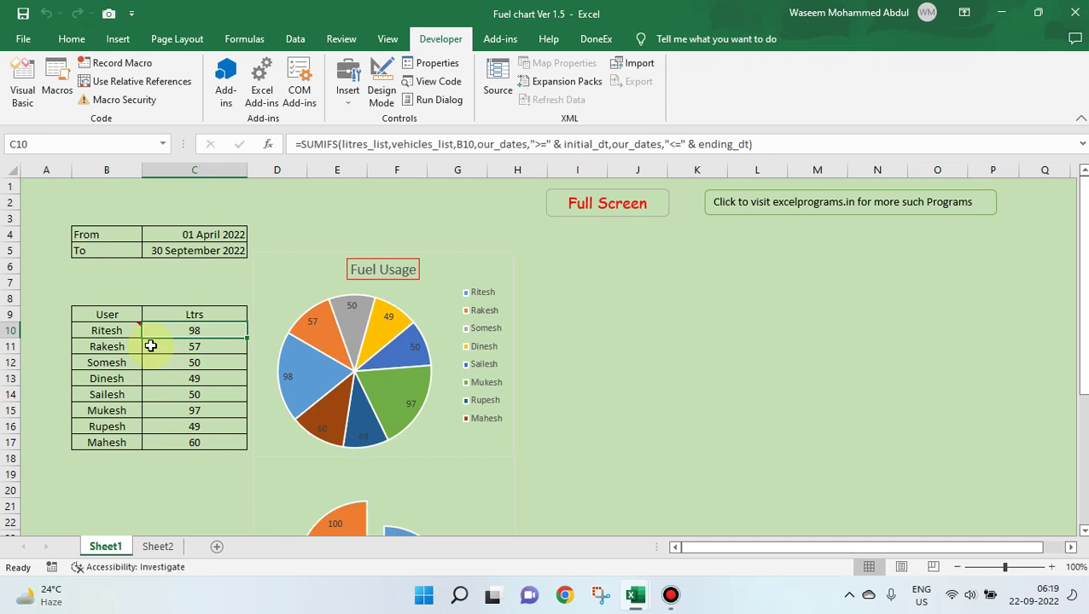
left_click(93, 337)
left_click(155, 334)
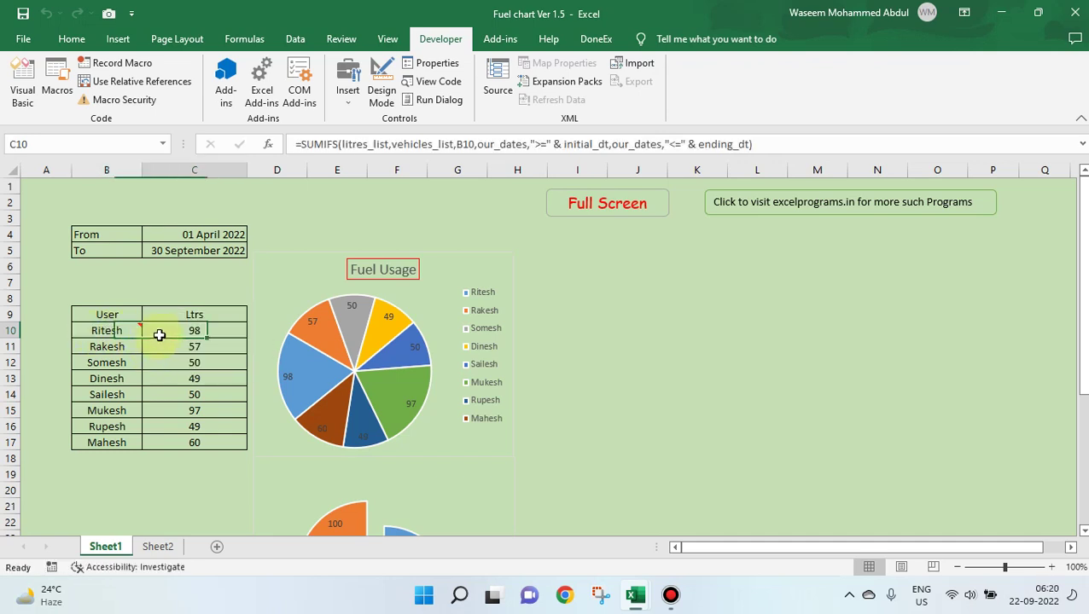
Step: Compare against the Sheet2 fuel records in A3:D25
left_click(157, 548)
left_click_drag(62, 220, 233, 483)
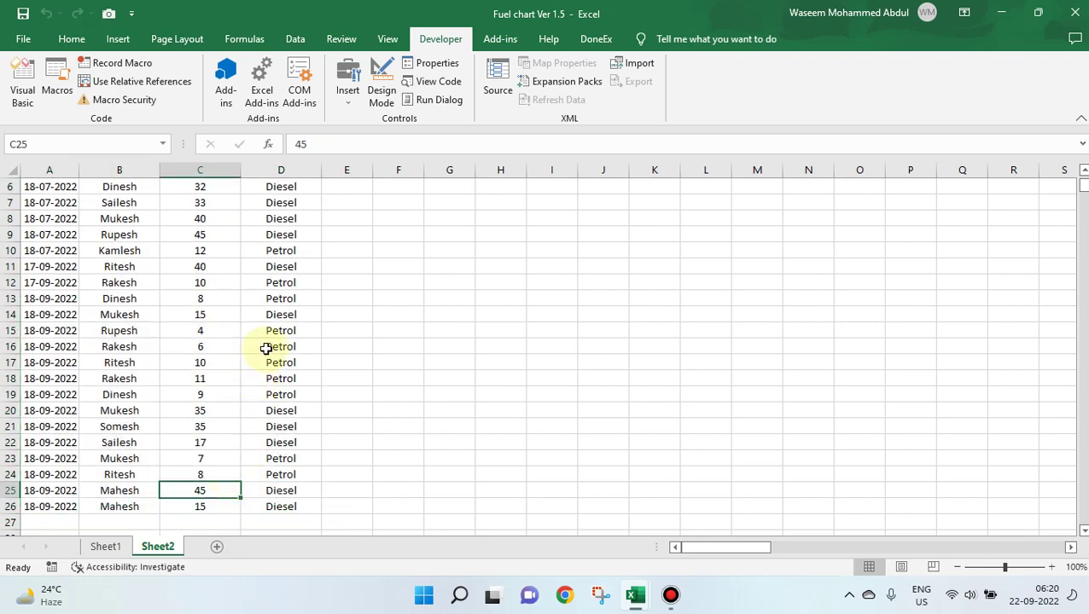
left_click(105, 547)
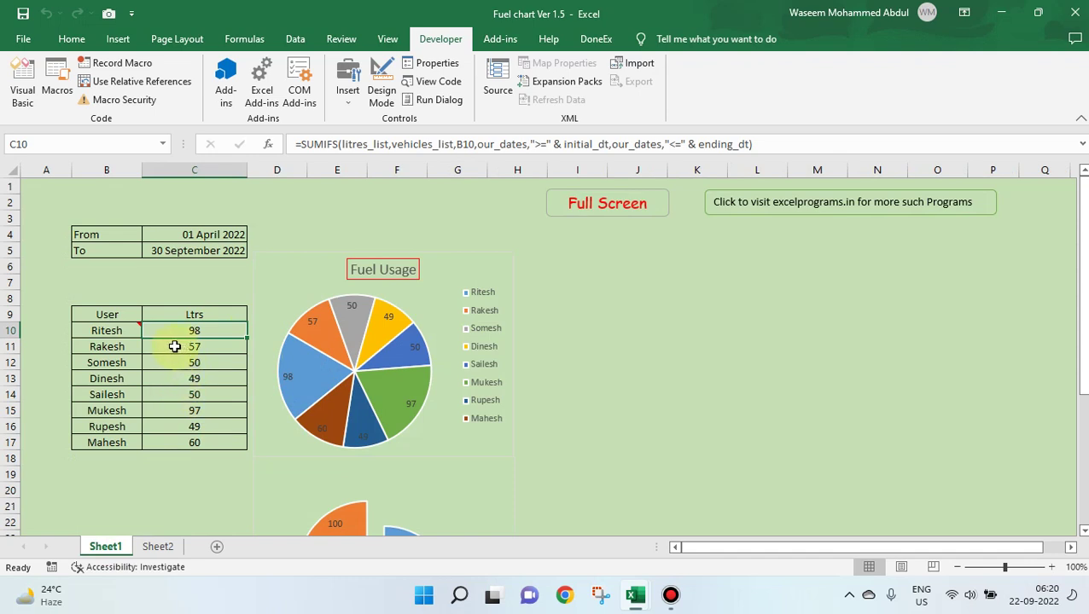
Step: Check B10's note that names are editable and view C10's SUMIFS formula again
left_click(130, 332)
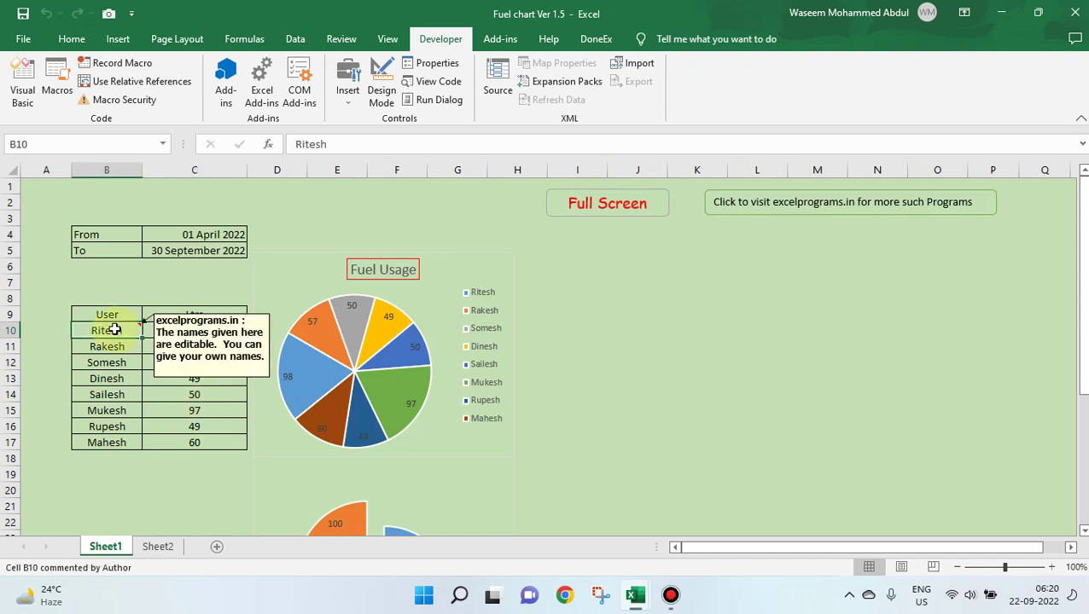
left_click(175, 333)
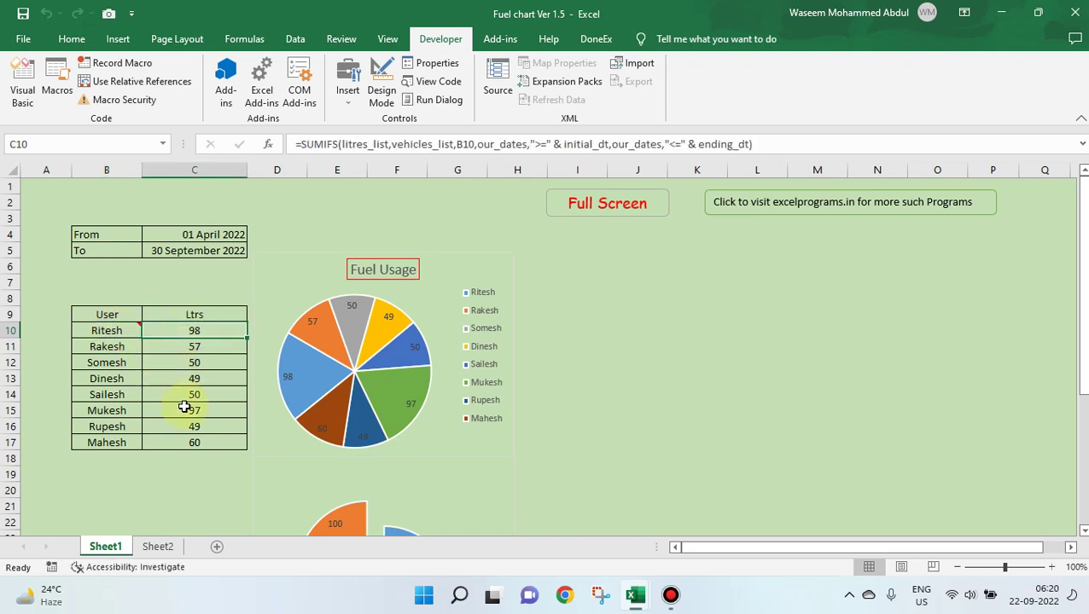
left_click(105, 333)
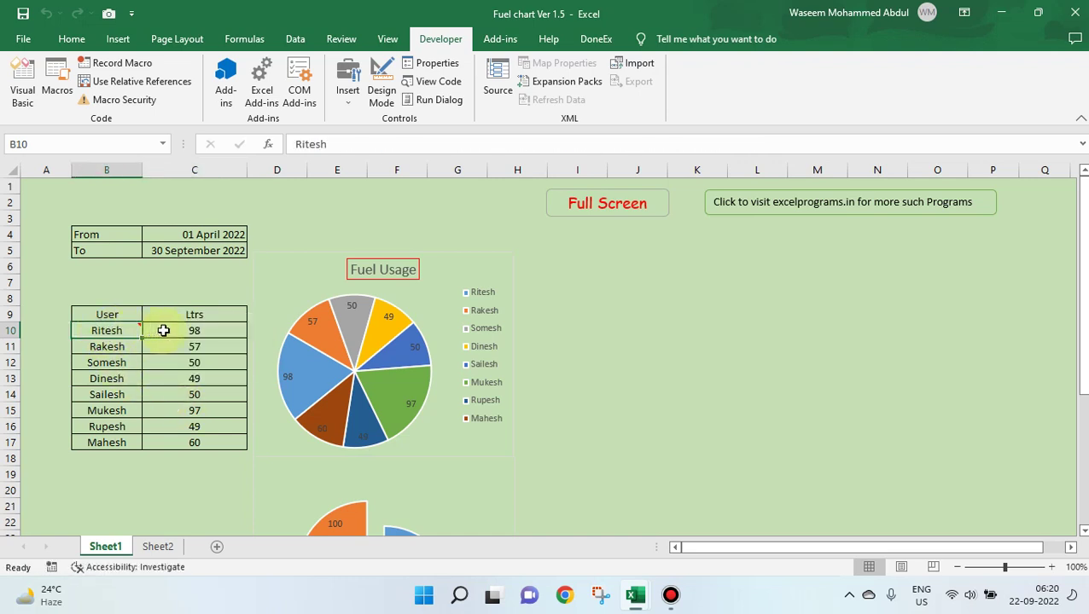
left_click(179, 330)
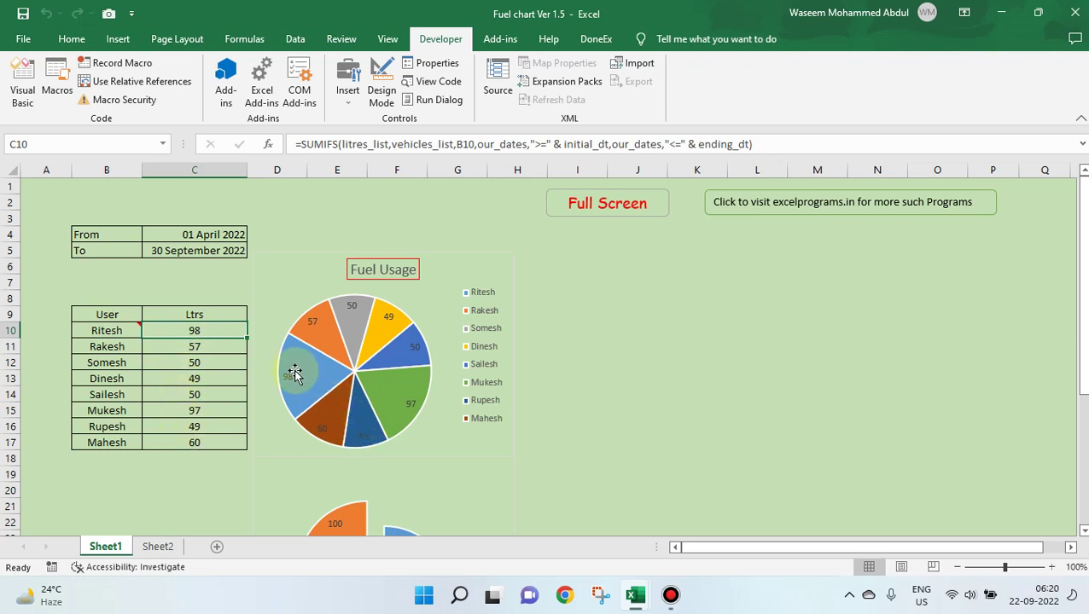
mouse_move(298, 375)
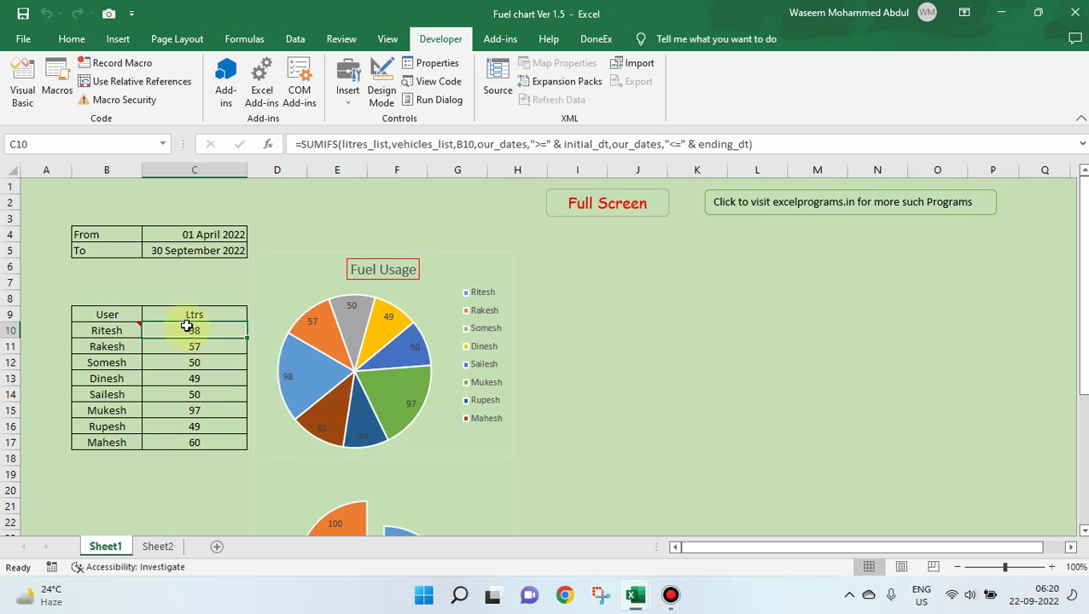
Step: Edit C10's formula, move the argument hint aside, and highlight litres_list as sum_range
left_click(408, 143)
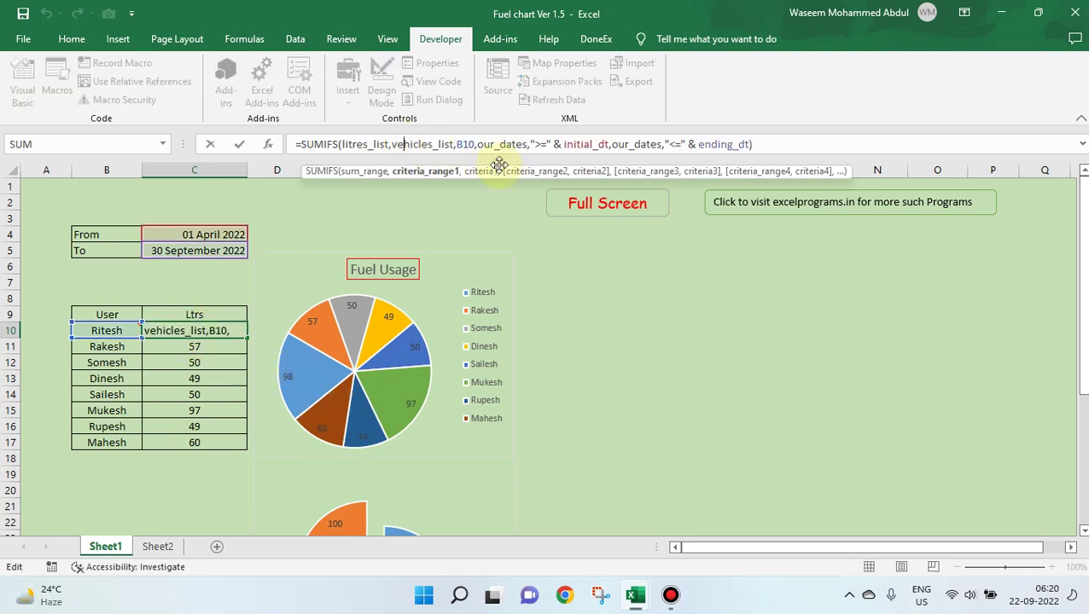
left_click_drag(501, 164, 689, 251)
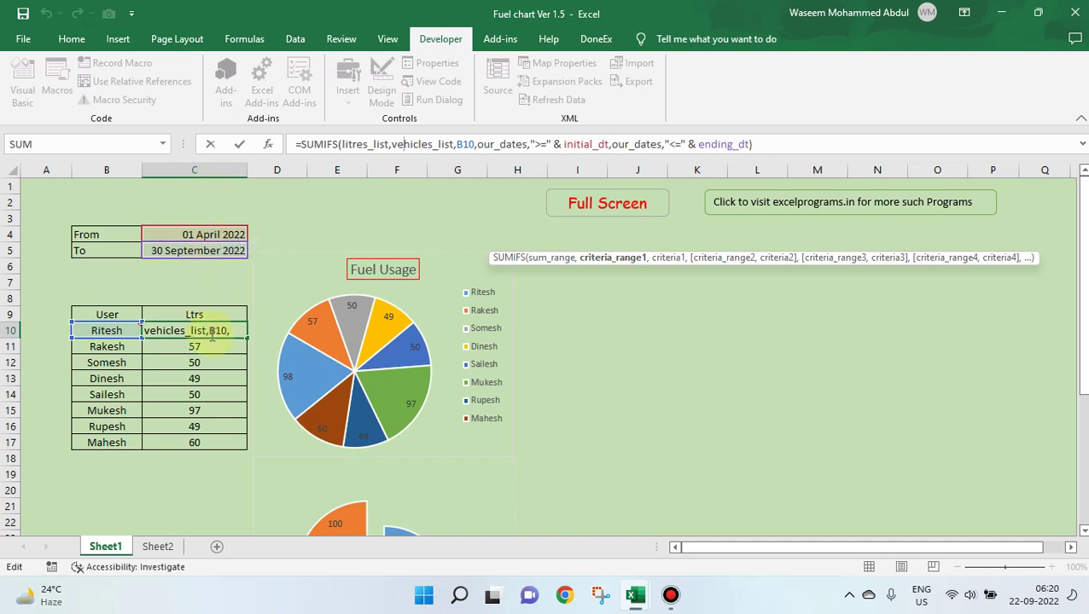
left_click(551, 259)
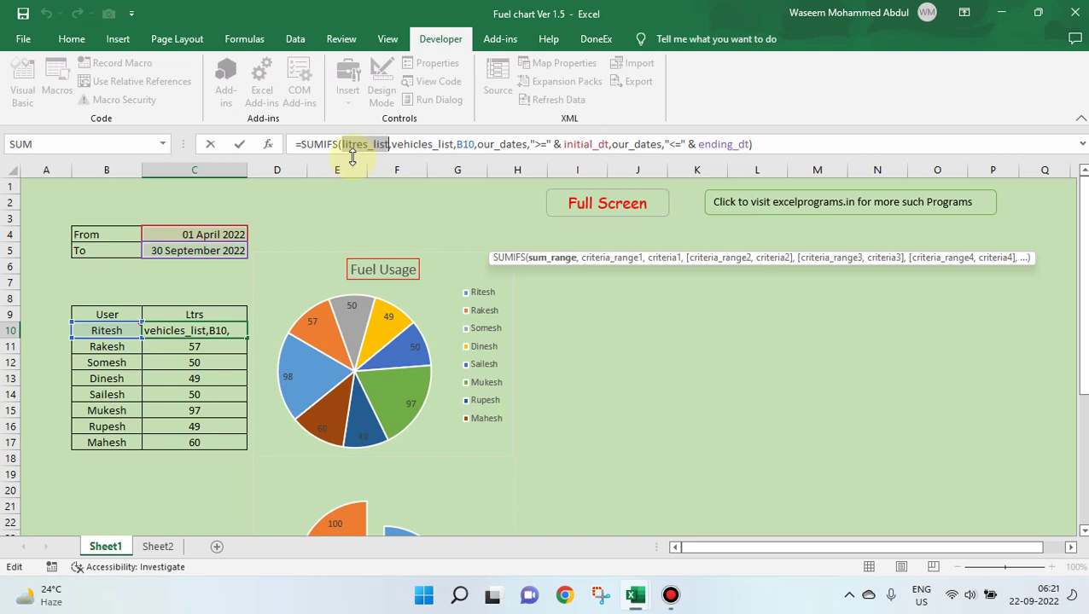
left_click_drag(352, 158, 372, 156)
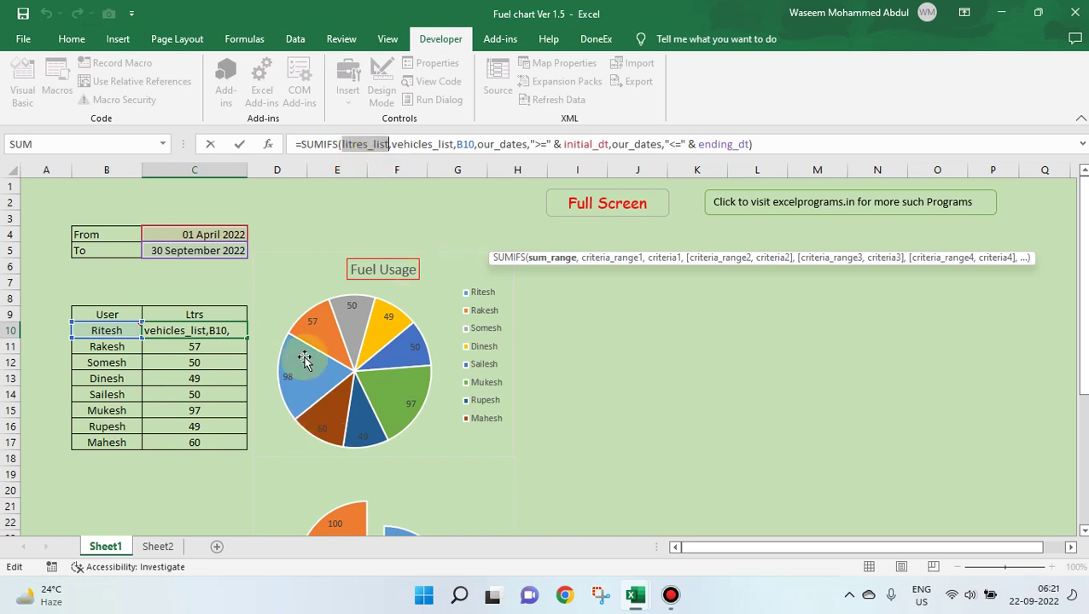
key("Escape")
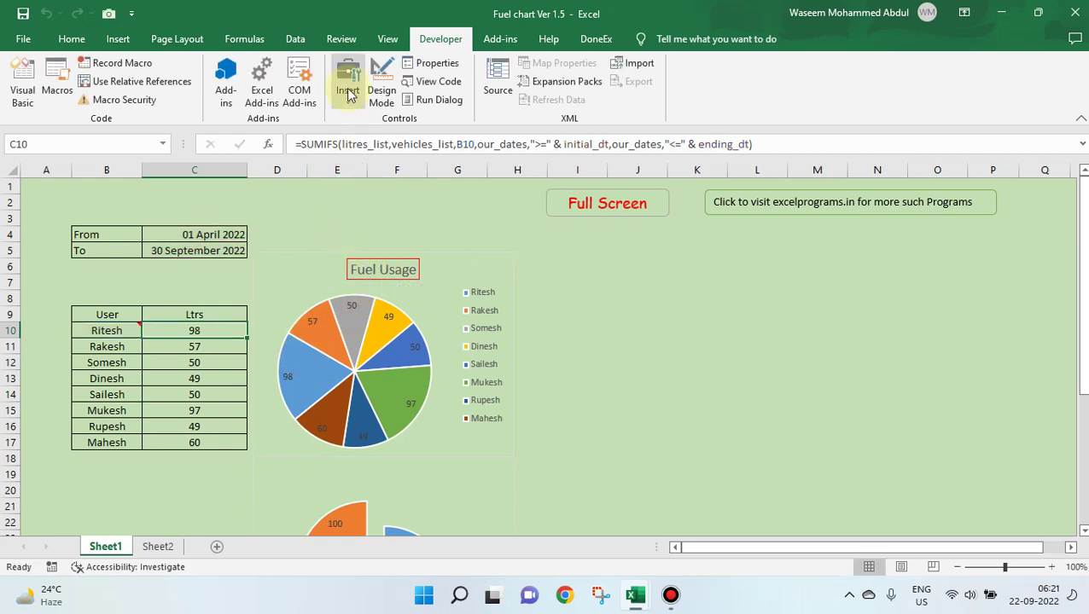
left_click(244, 40)
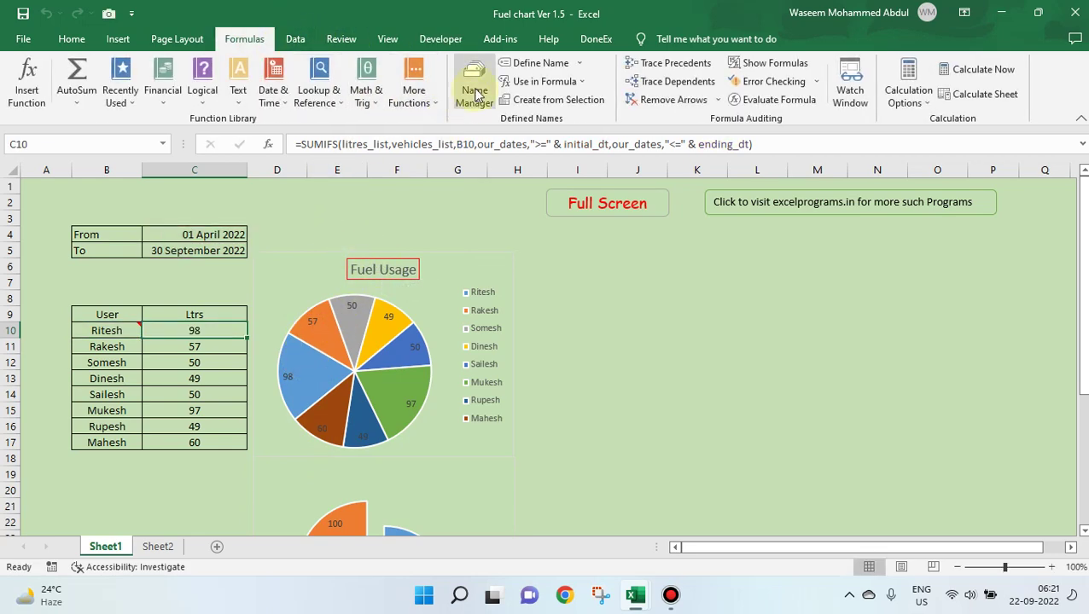
left_click(474, 92)
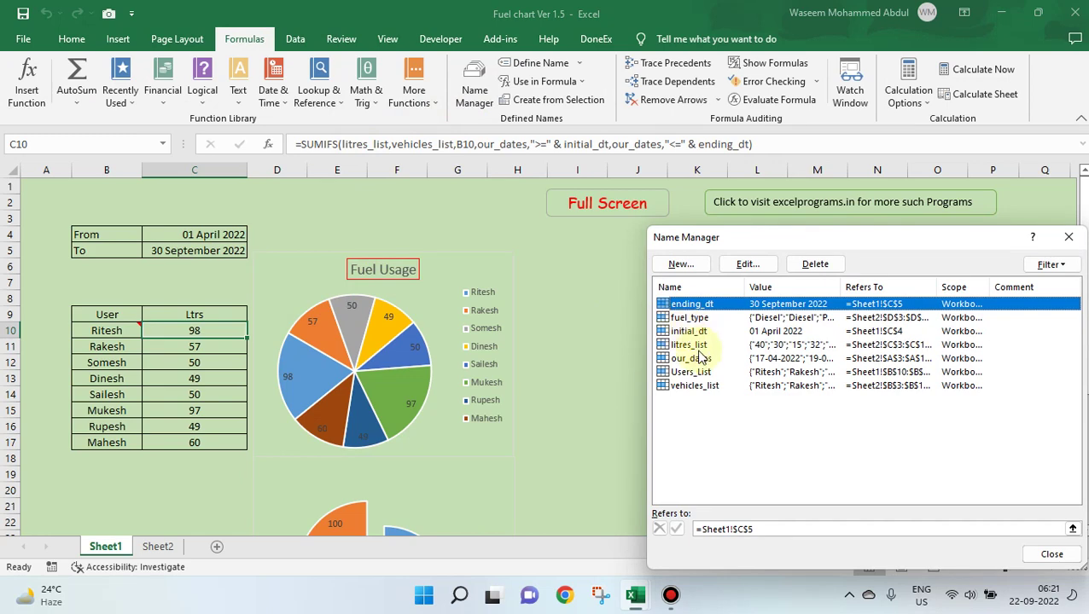
left_click(689, 345)
left_click(748, 263)
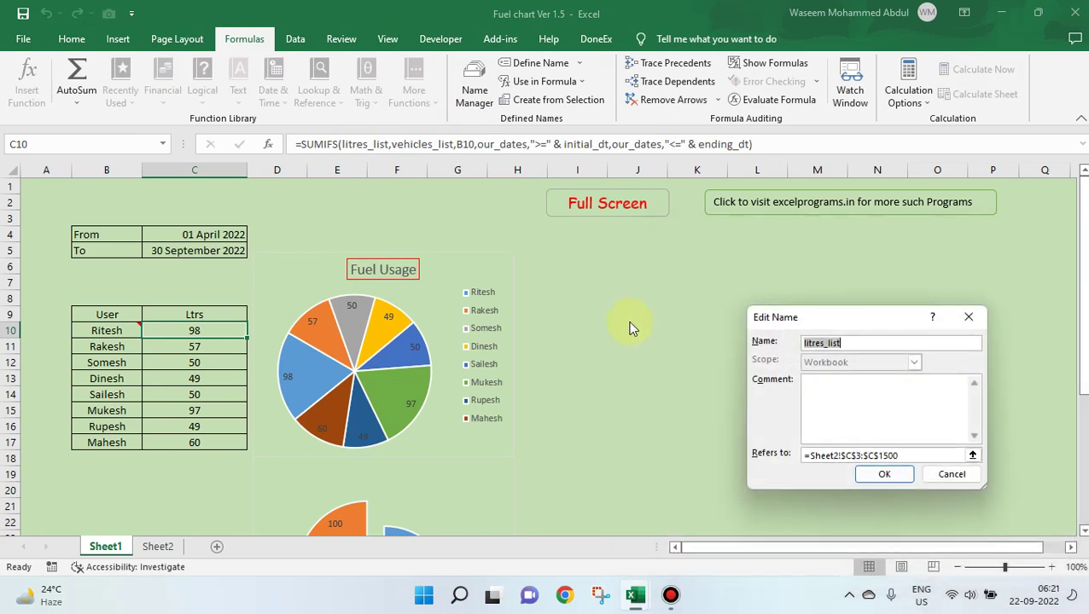
left_click(972, 455)
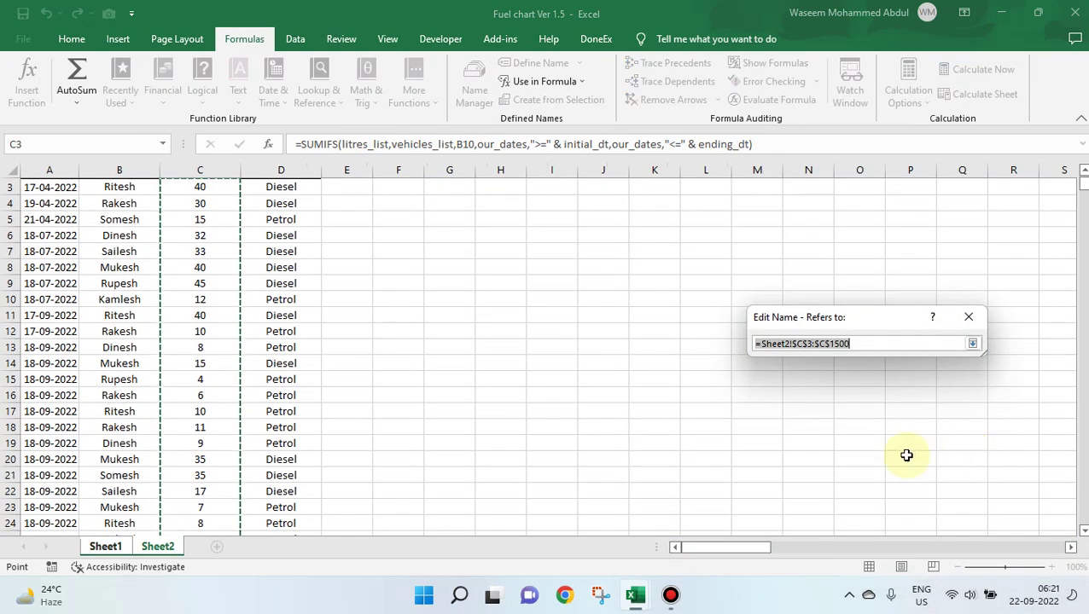
scroll(214, 303, "up", 1)
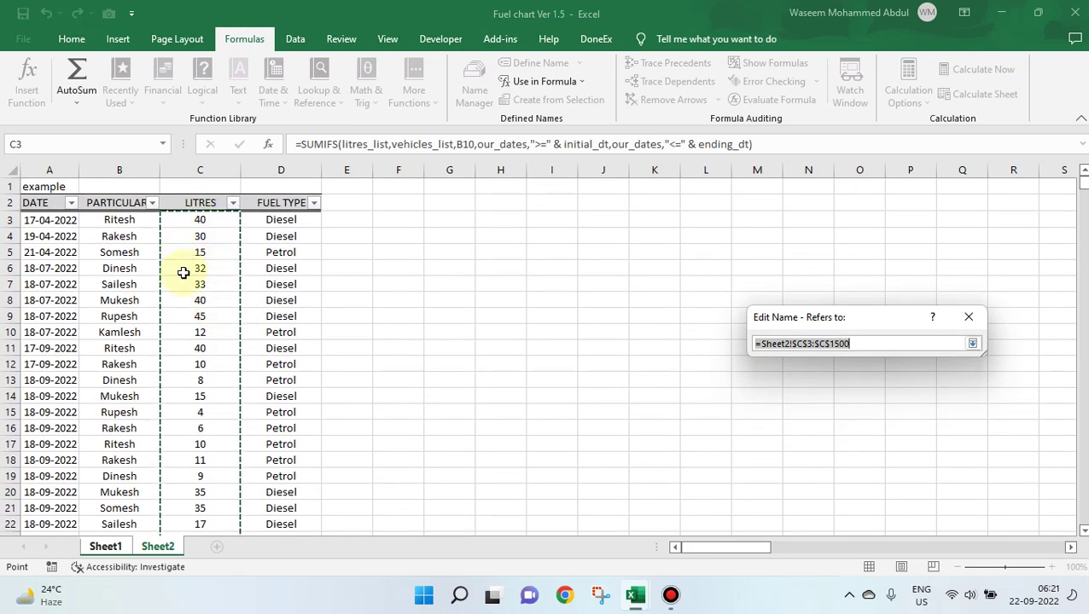
scroll(182, 281, "down", 4)
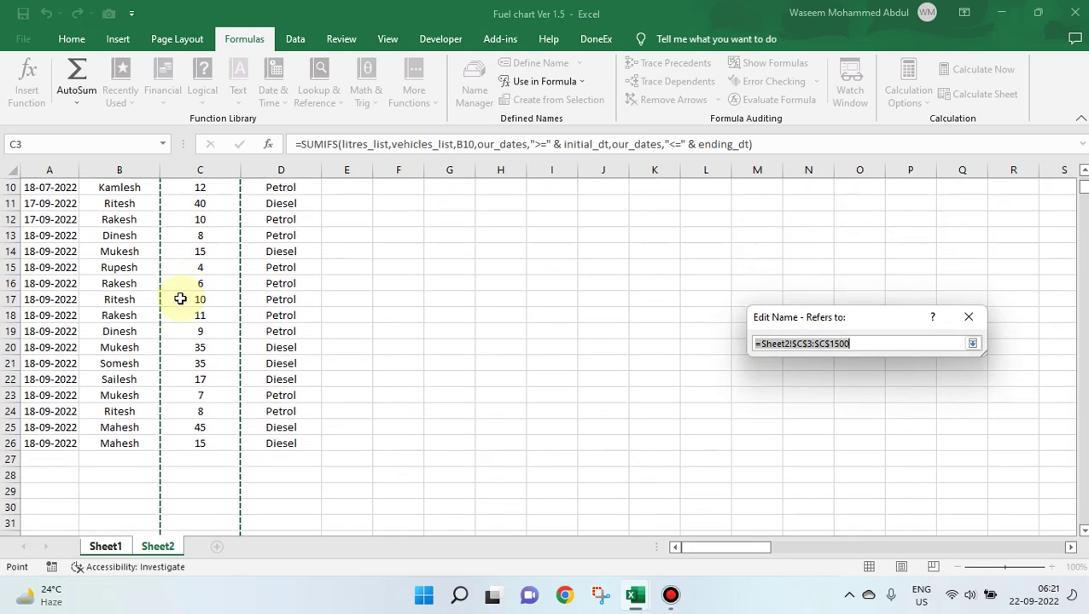
scroll(180, 299, "up", 4)
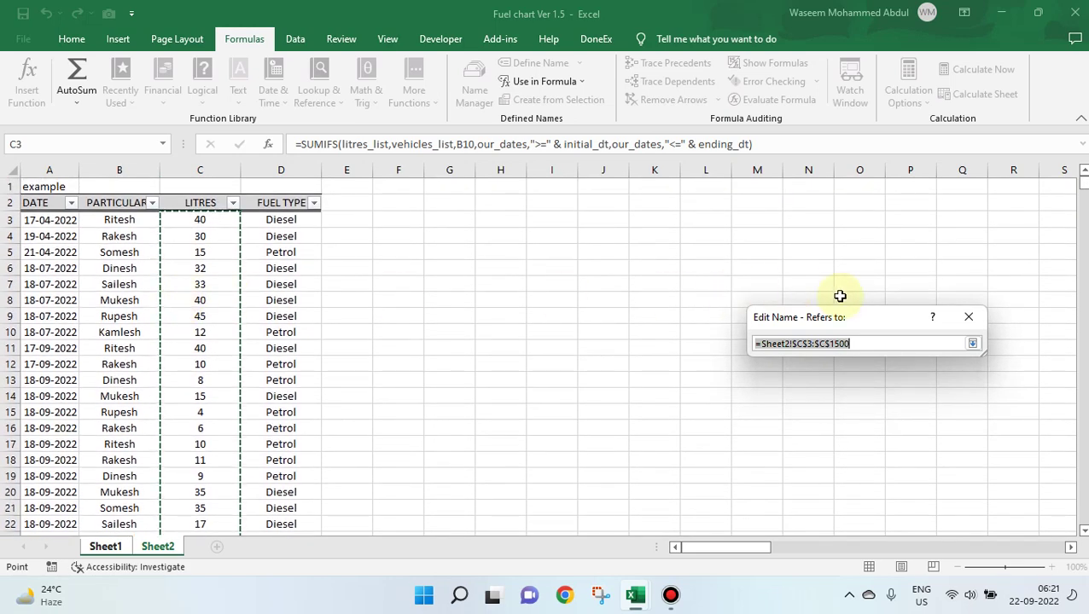
left_click(967, 320)
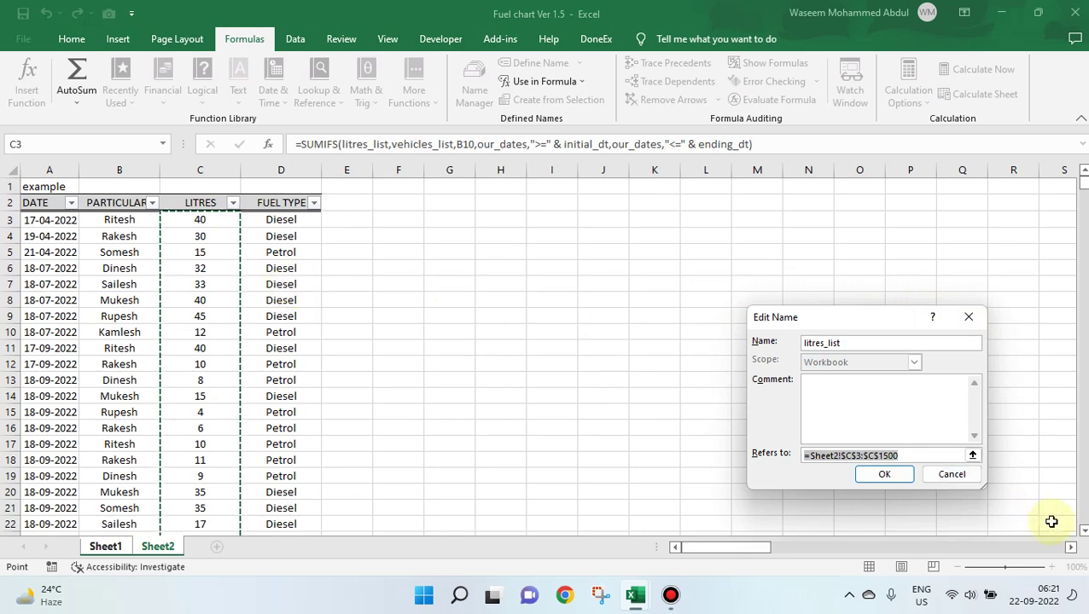
left_click(952, 475)
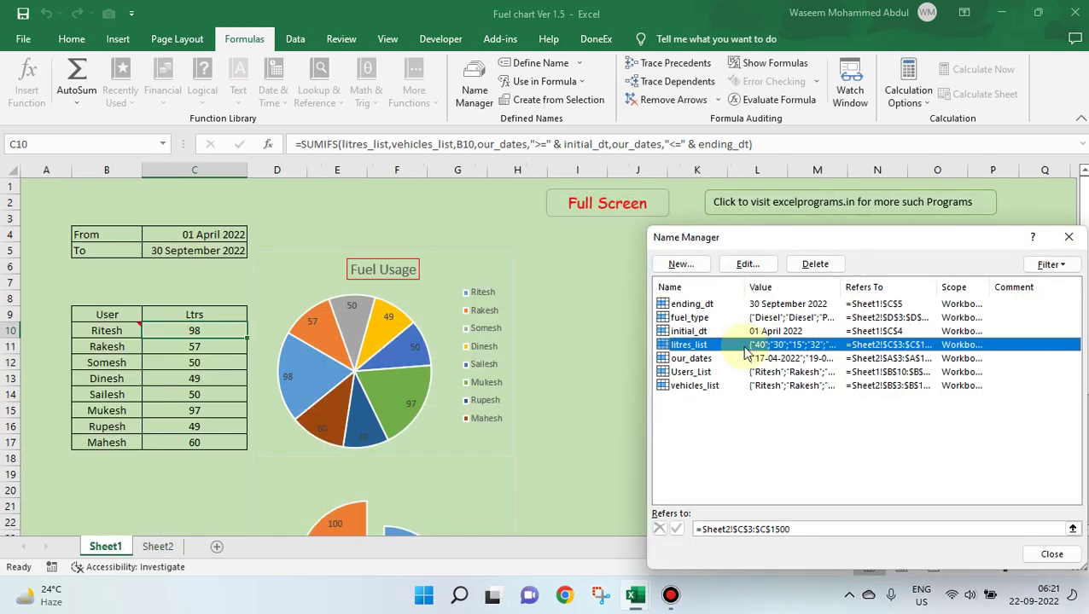
left_click(1051, 554)
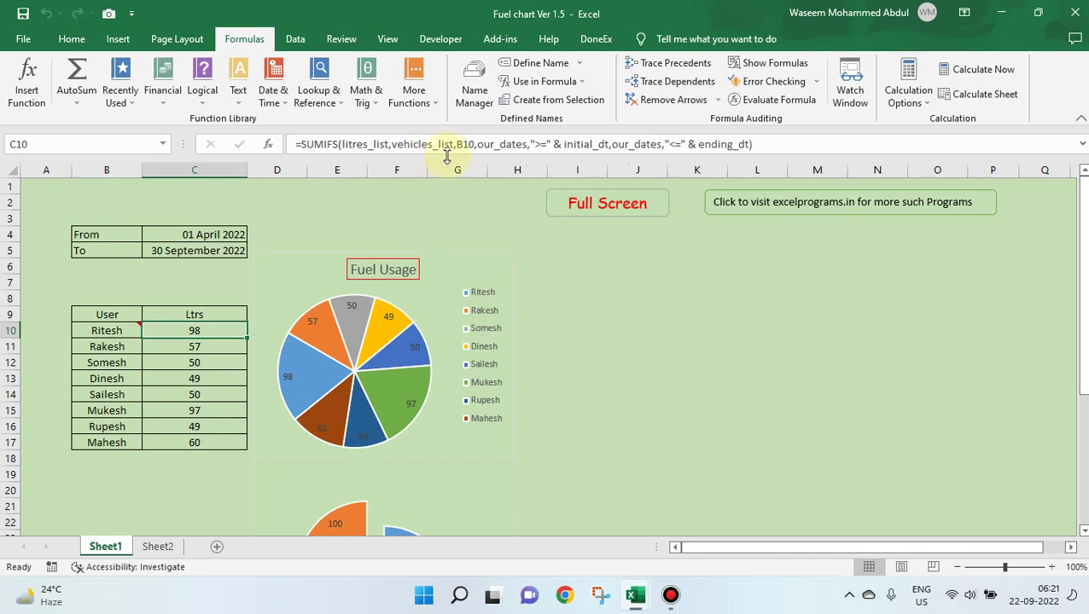
left_click(410, 145)
left_click_drag(464, 182, 639, 266)
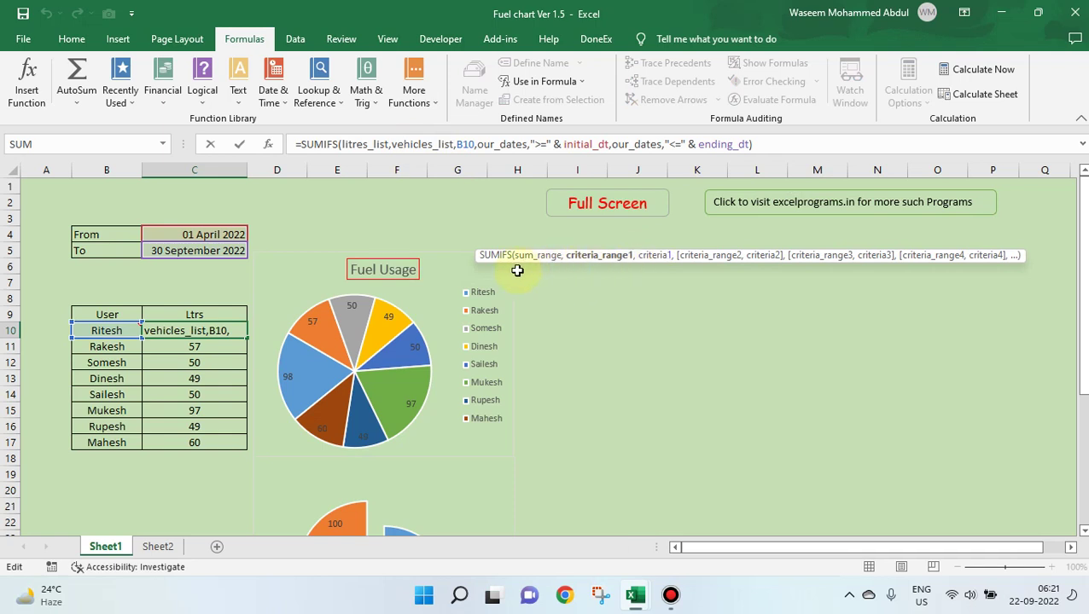
left_click(601, 260)
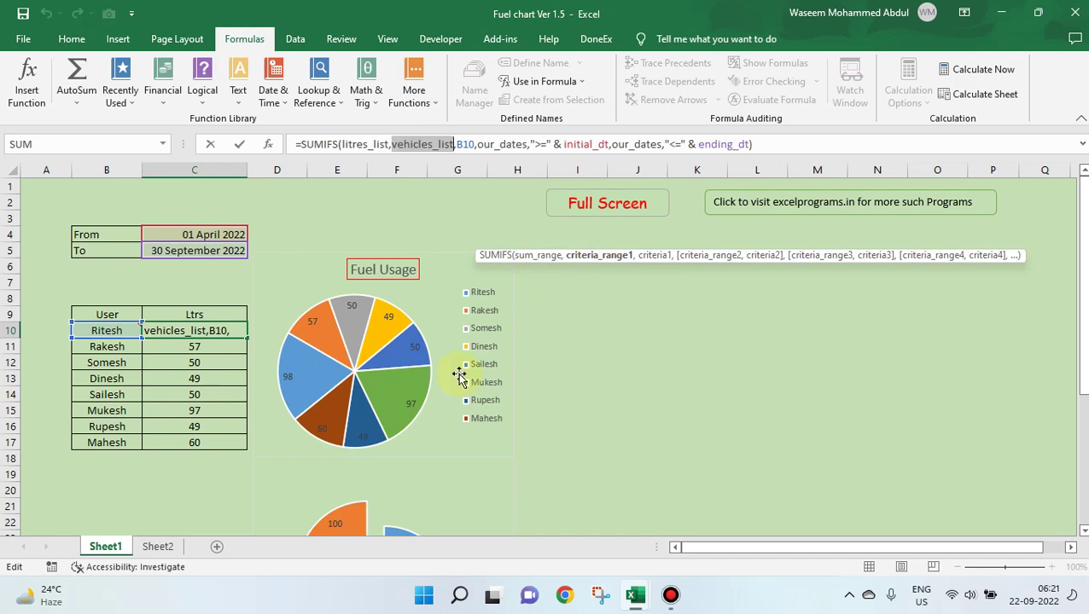
left_click(154, 545)
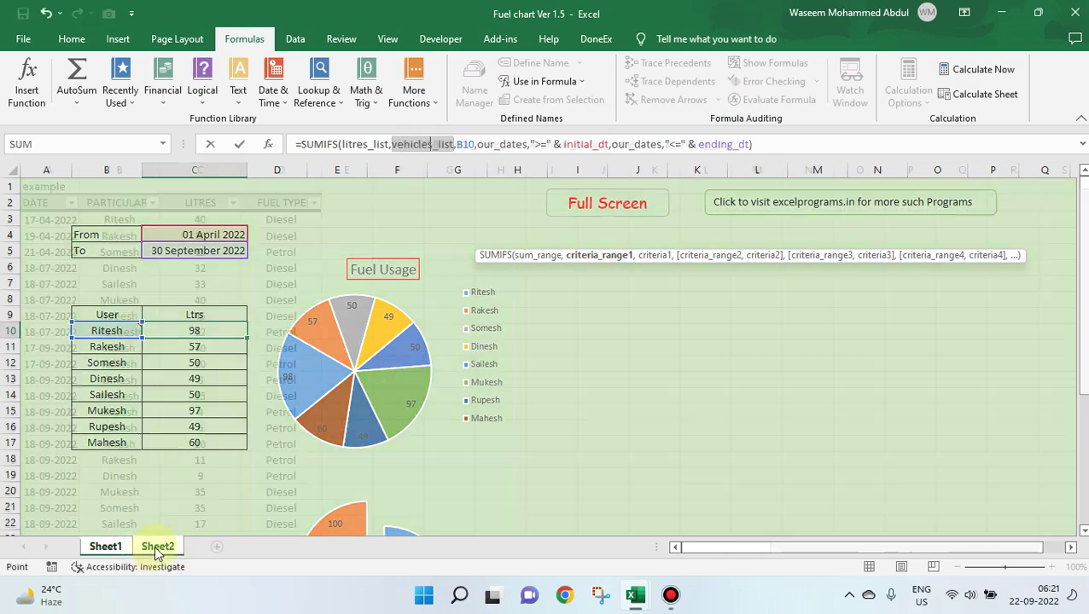
left_click(120, 171)
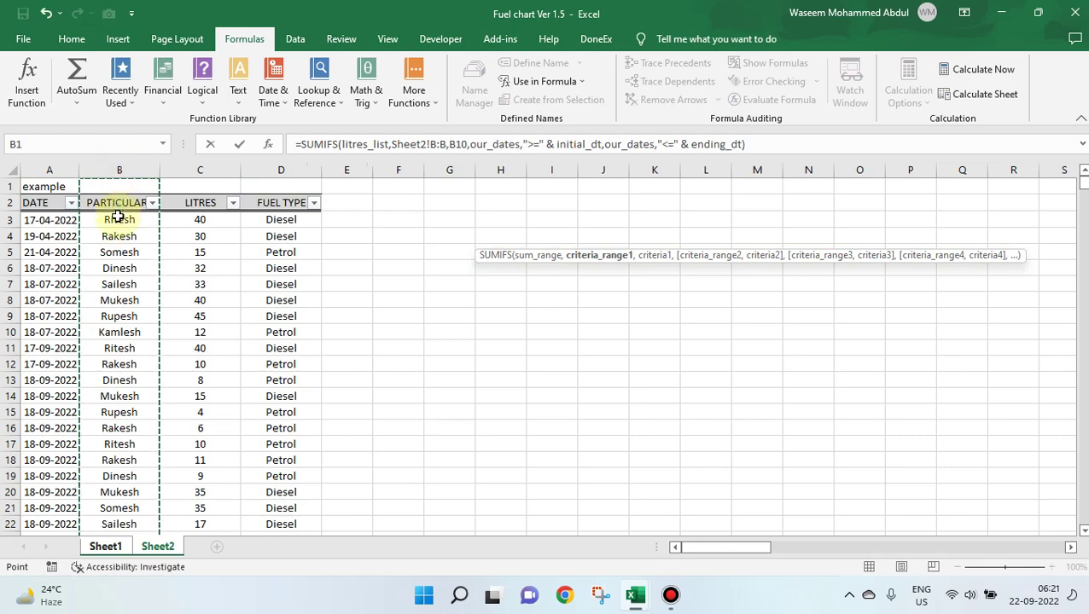
left_click(105, 546)
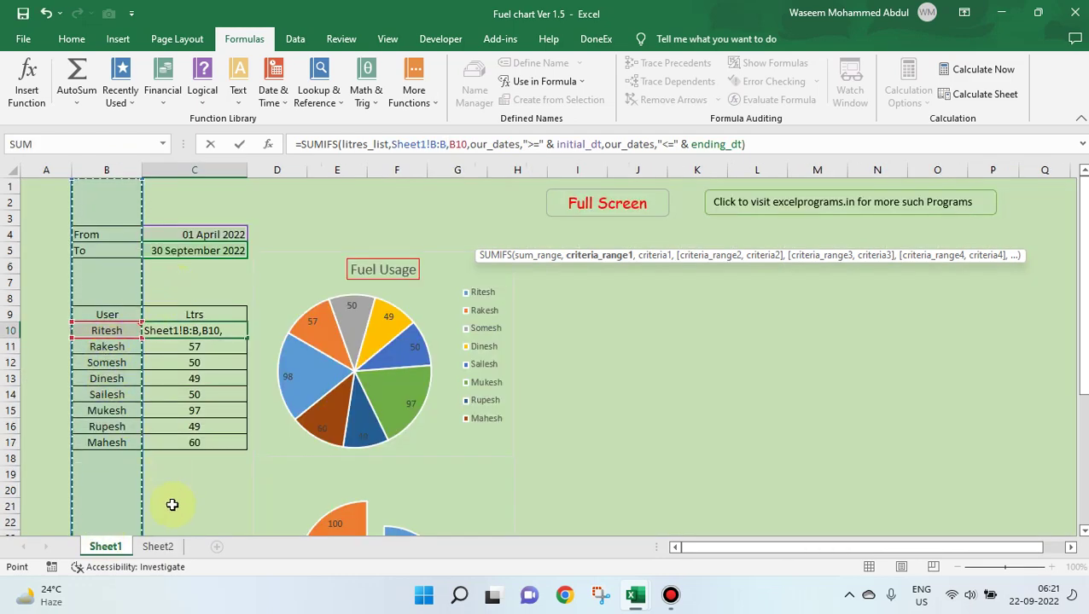
key("Return")
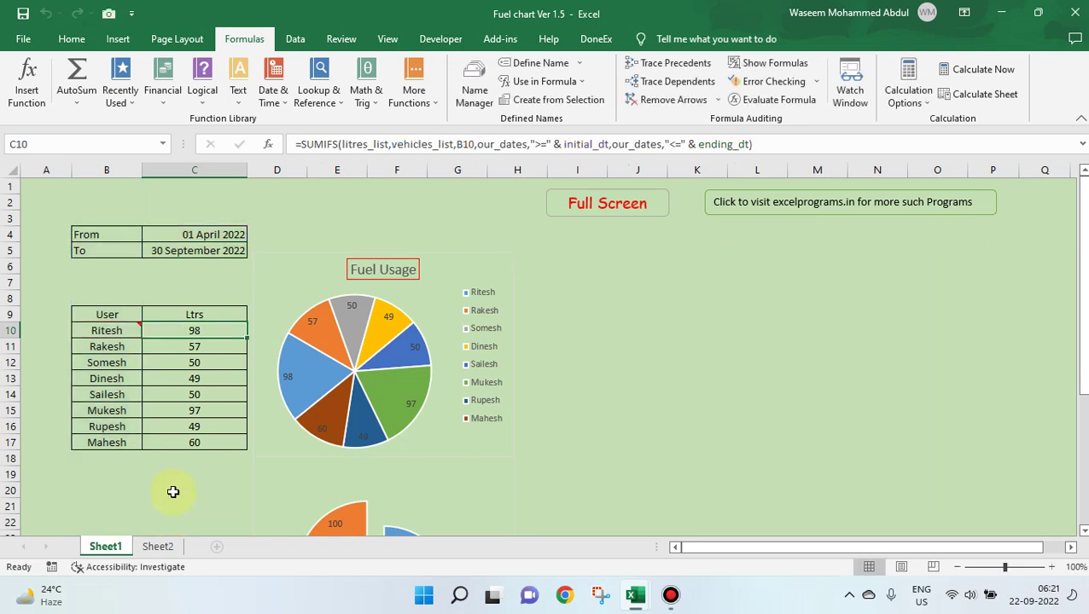
left_click(119, 333)
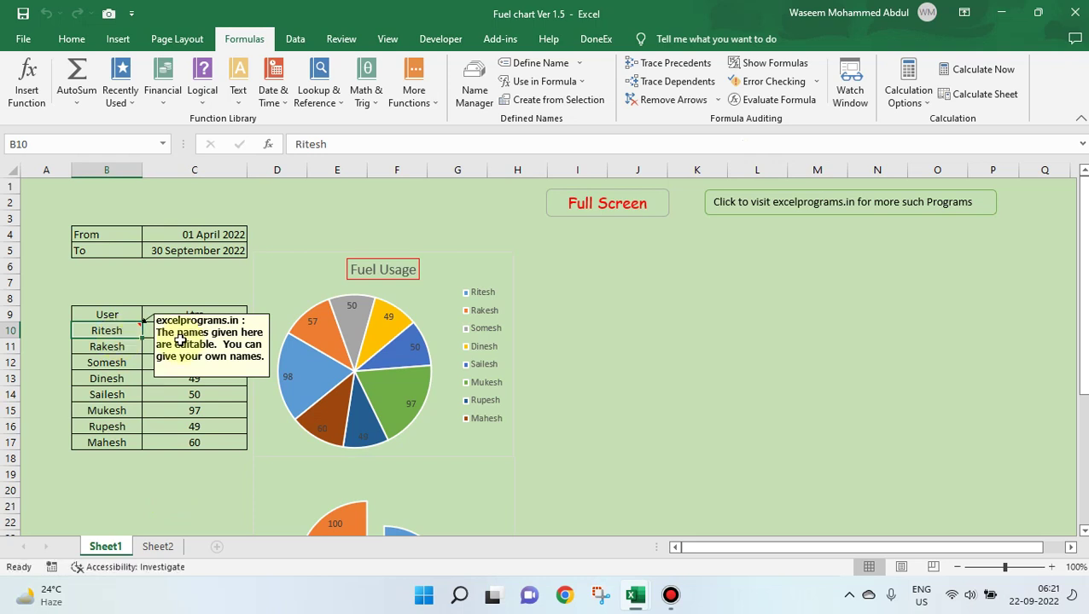
left_click(225, 330)
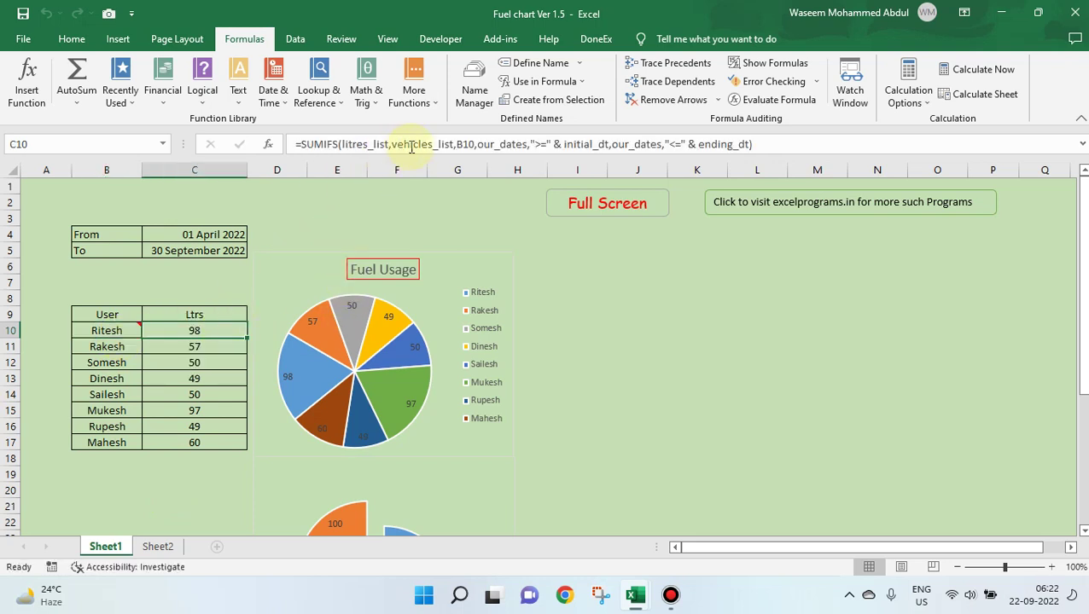
left_click(464, 145)
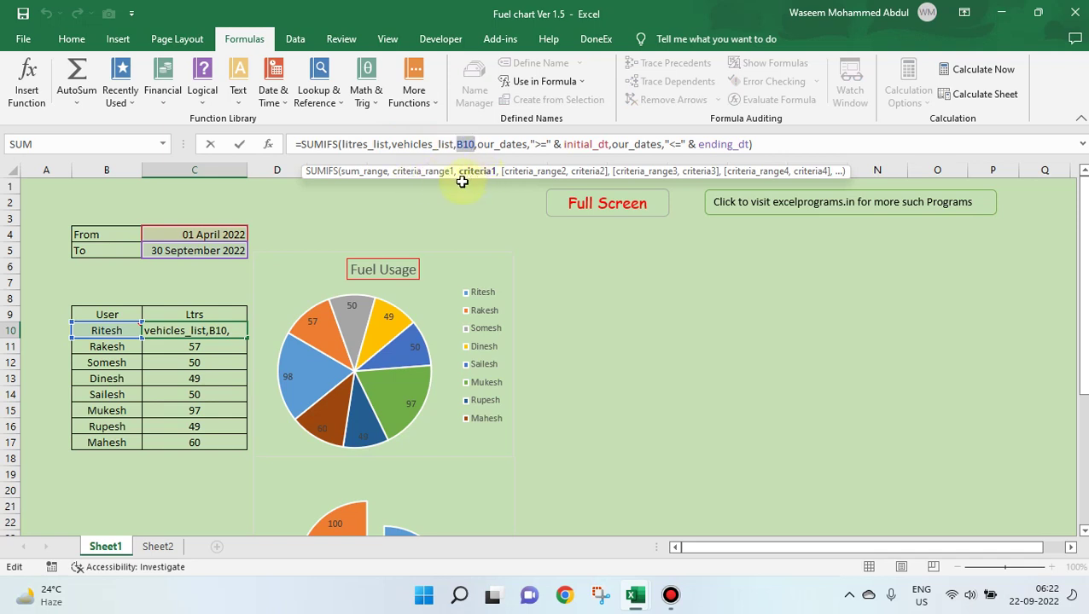
Step: Commit C10's SUMIFS formula unchanged with Ctrl+Enter, leaving Ritesh at 98 litres
mouse_move(99, 332)
key("ctrl+Return")
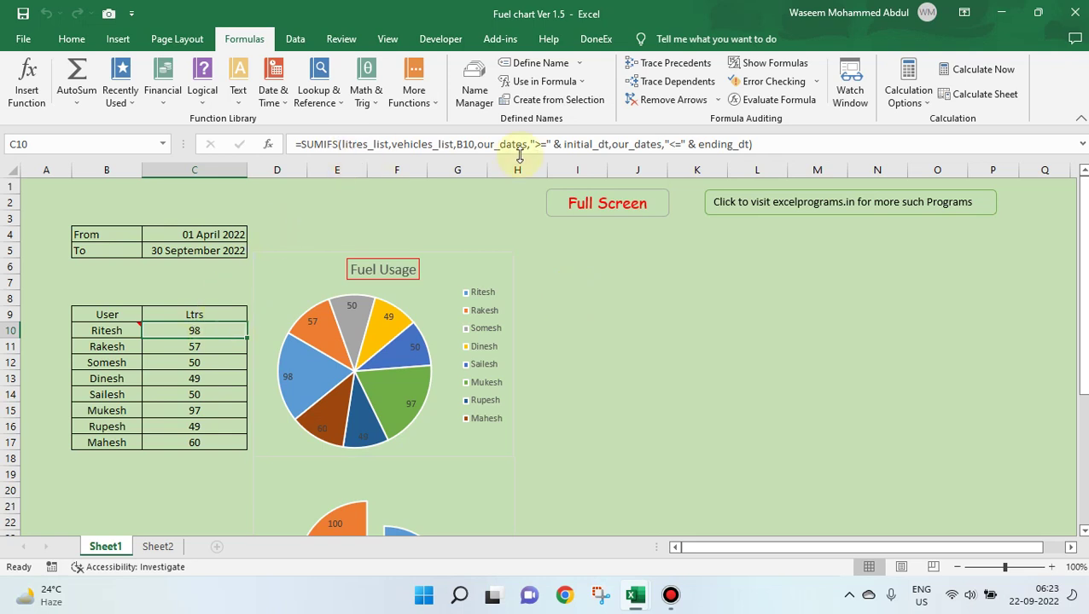
Step: Scroll down to the Diesel total in C26 and examine its SUMIFS formula without changing it
scroll(277, 288, "down", 3)
scroll(274, 289, "down", 1)
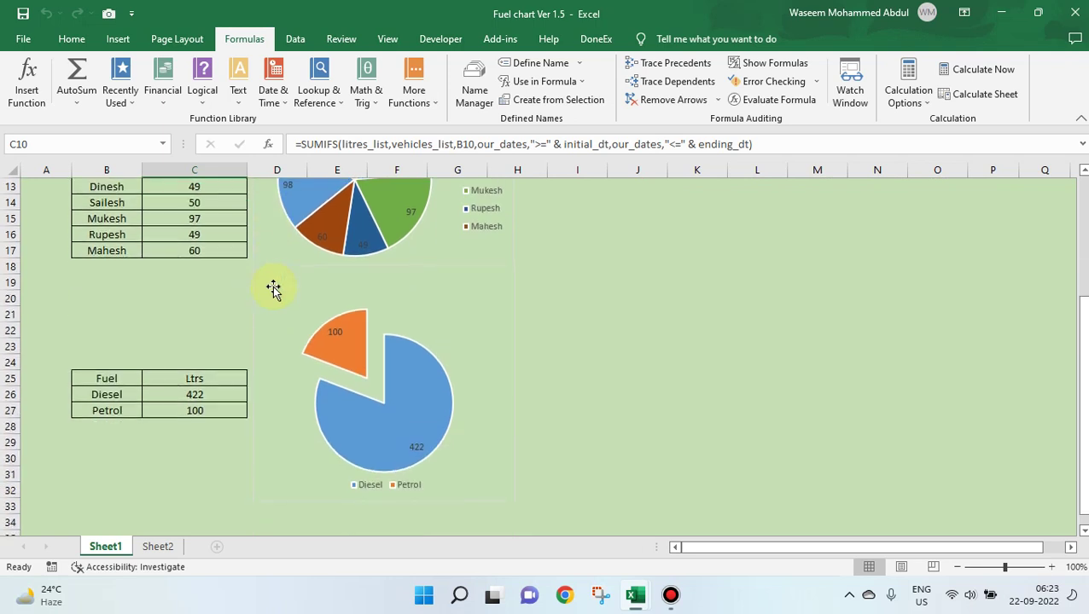
left_click(216, 398)
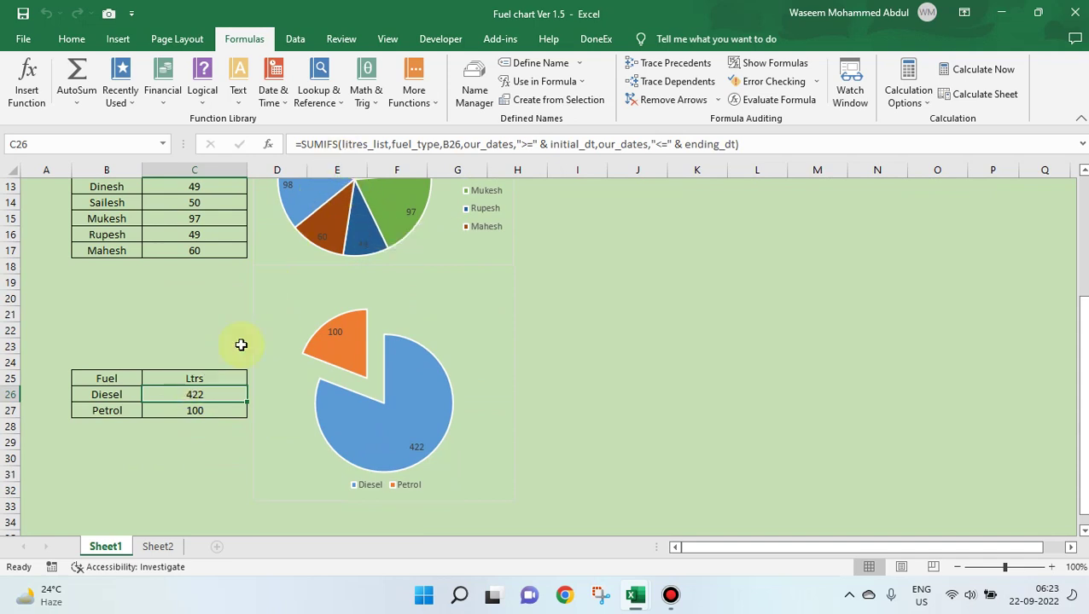
key("F2")
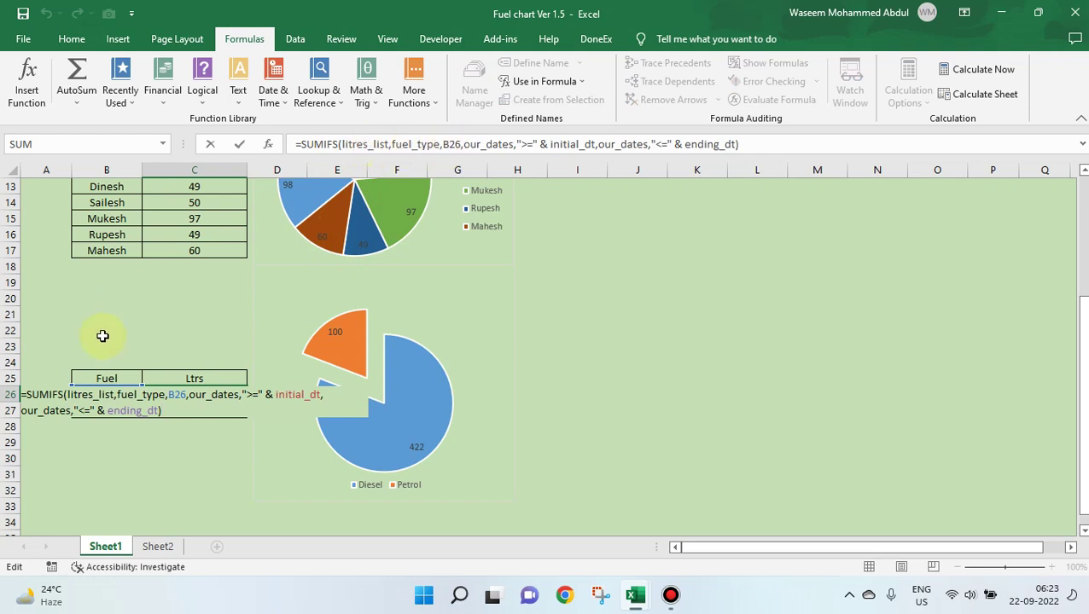
key("Escape")
left_click(106, 395)
left_click(168, 392)
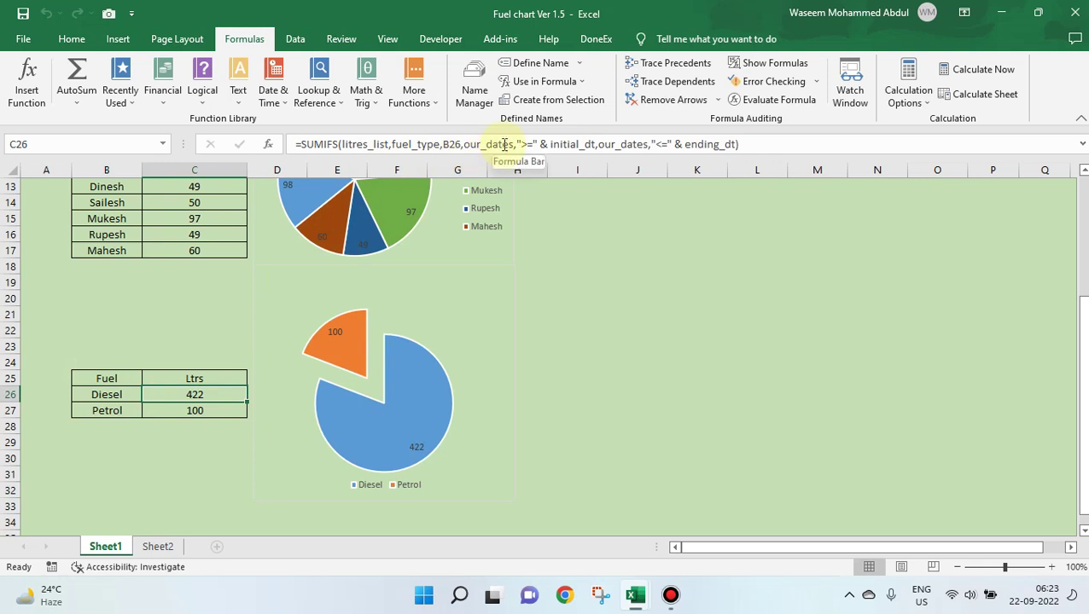
Step: Review the formula's initial_dt and ending_dt date criteria, leaving C26 at 422
left_click(562, 144)
left_click(676, 147)
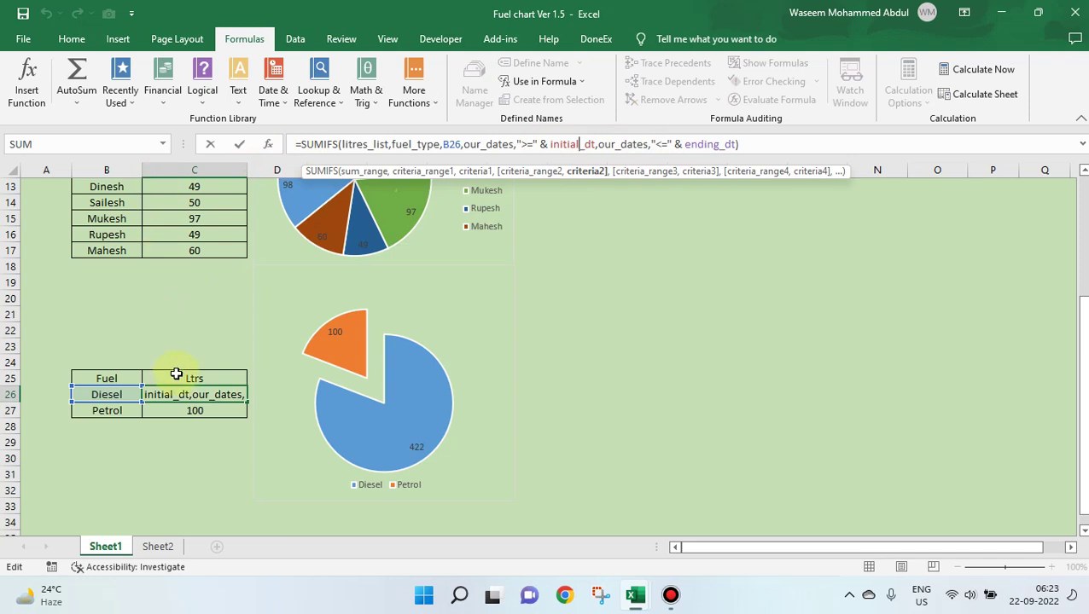
key("Escape")
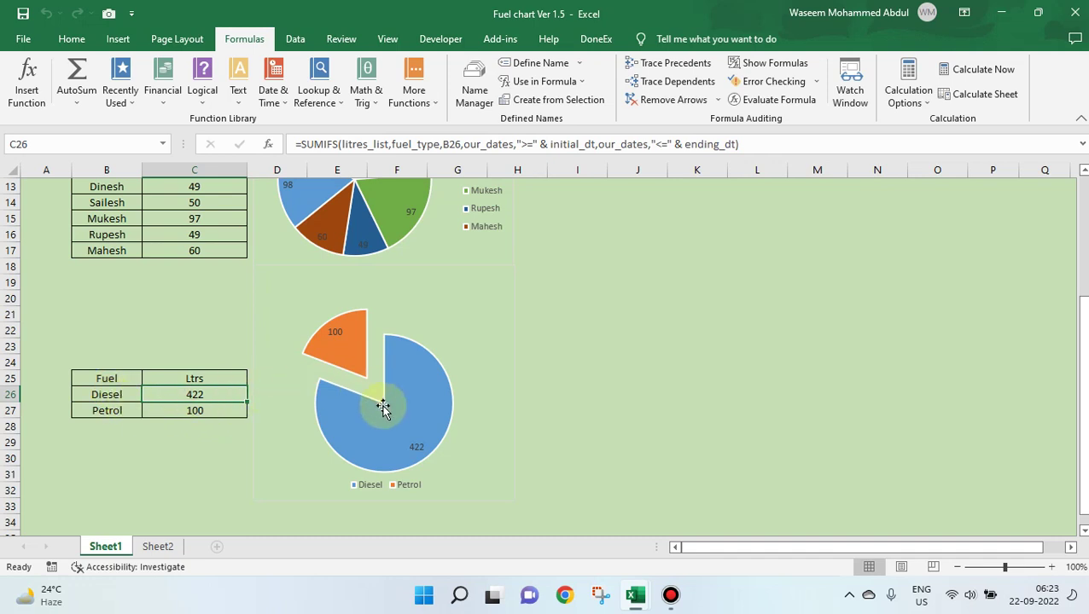
mouse_move(383, 414)
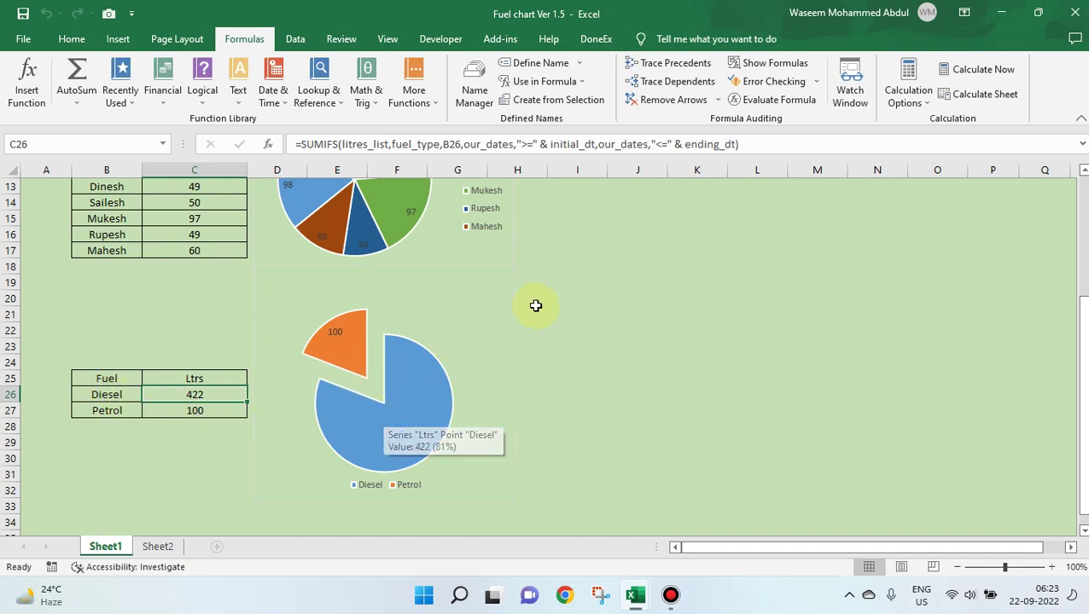
scroll(537, 296, "up", 4)
left_click(584, 270)
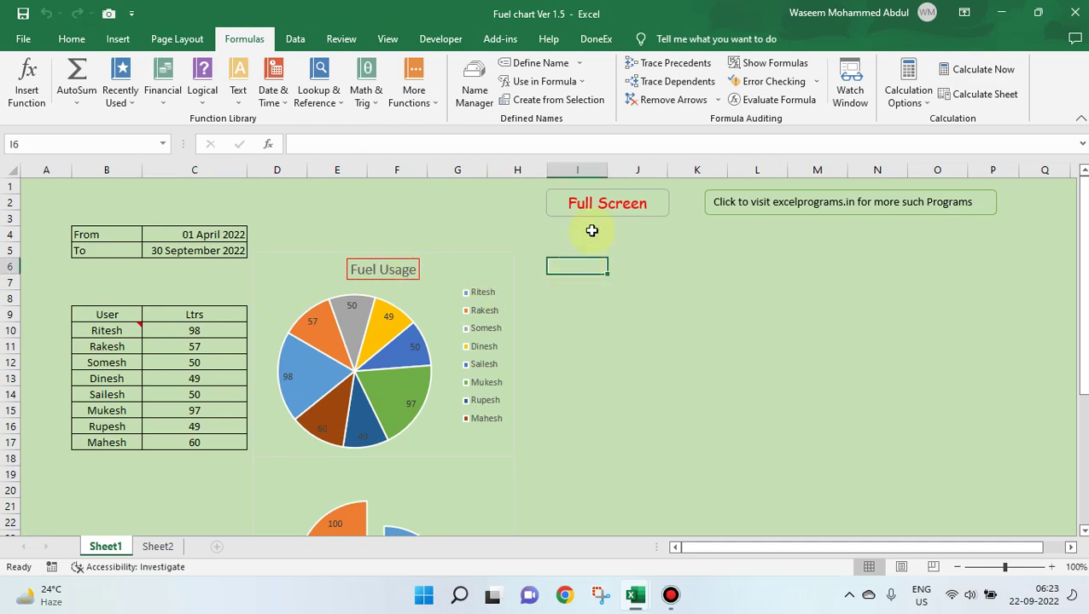
Step: Open the entry form in full screen and fill in Ritesh with 20 litres
left_click(608, 207)
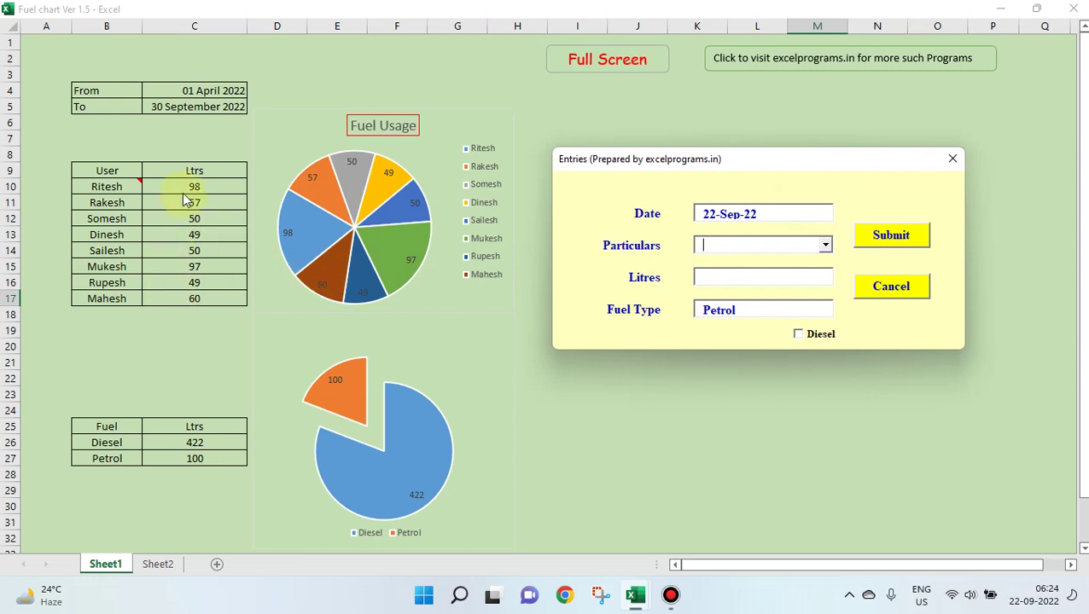
left_click(825, 246)
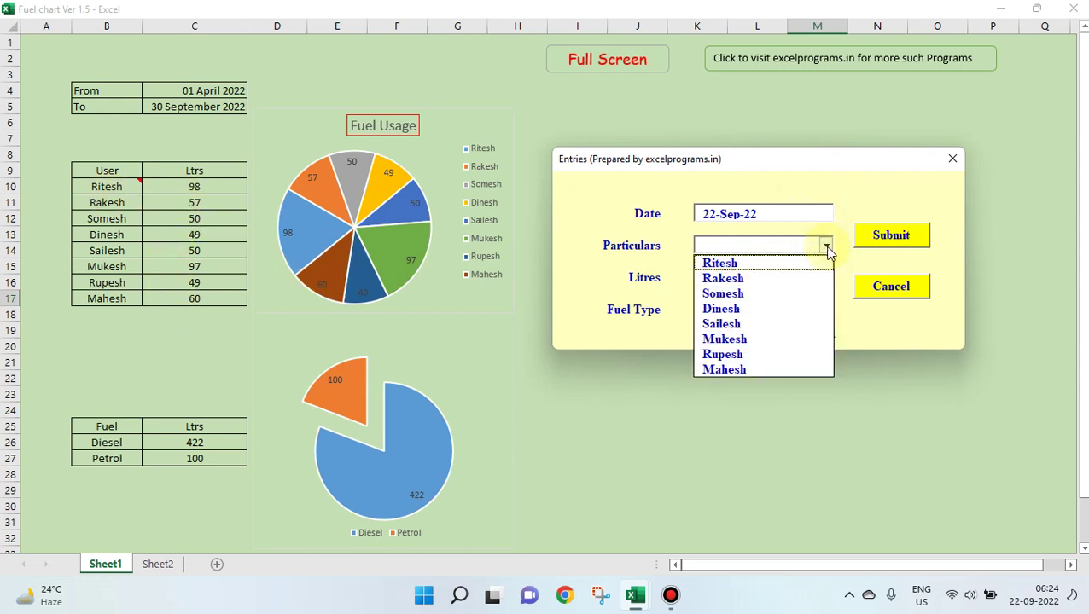
left_click(799, 270)
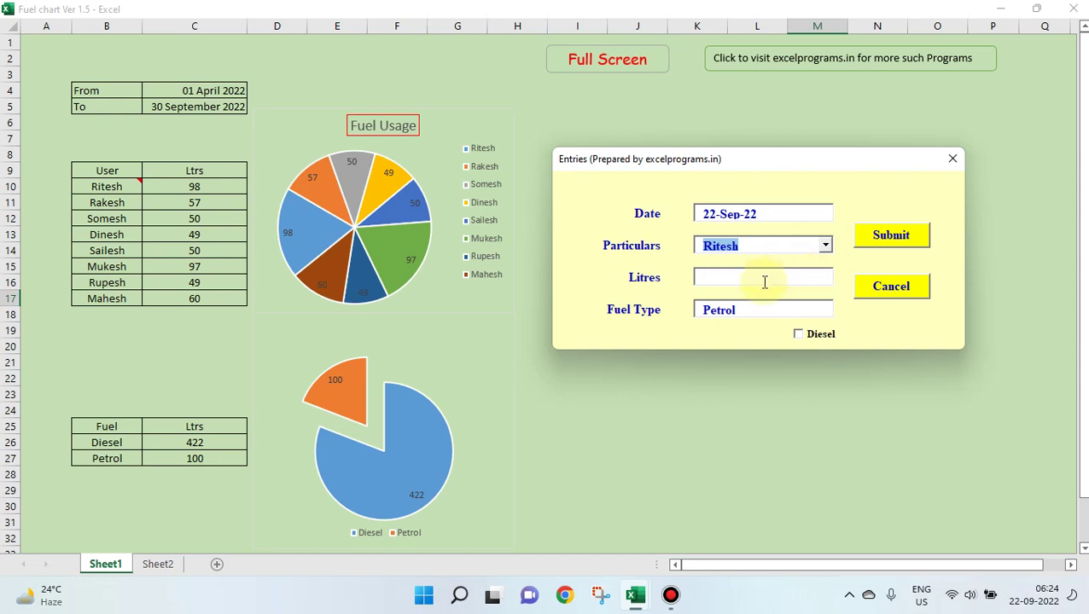
left_click(758, 283)
type("20")
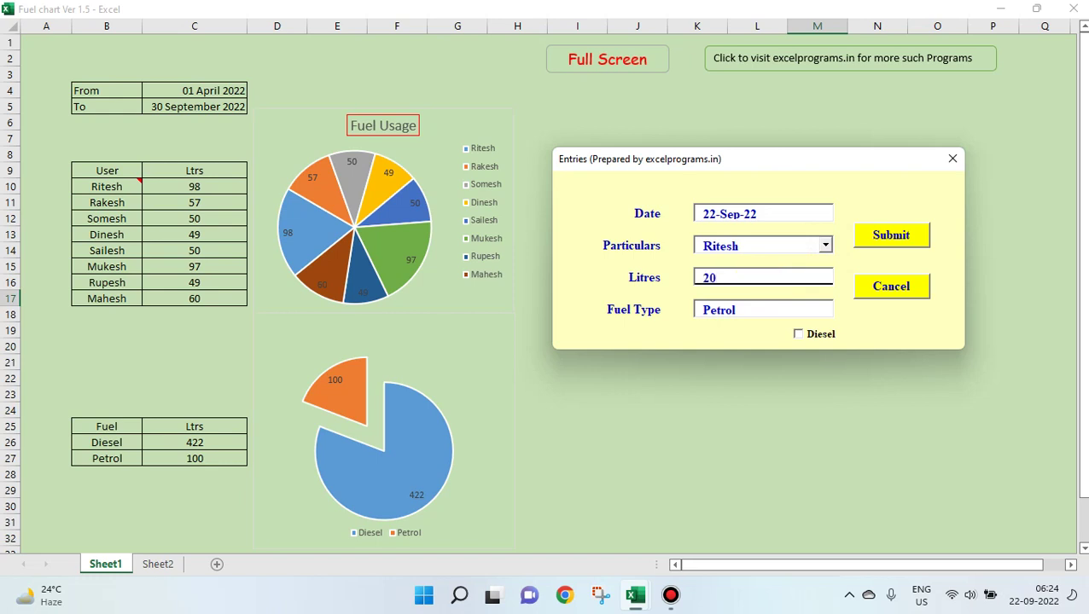
Step: Set the fuel type to Diesel and submit, raising Ritesh to 118 and Diesel to 442
left_click(802, 340)
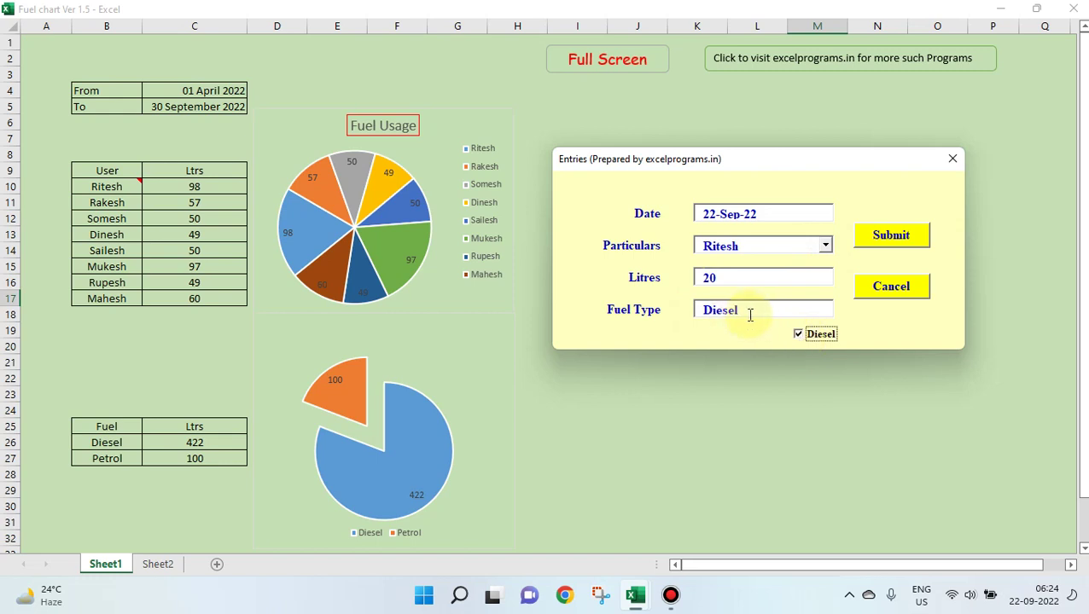
left_click(799, 335)
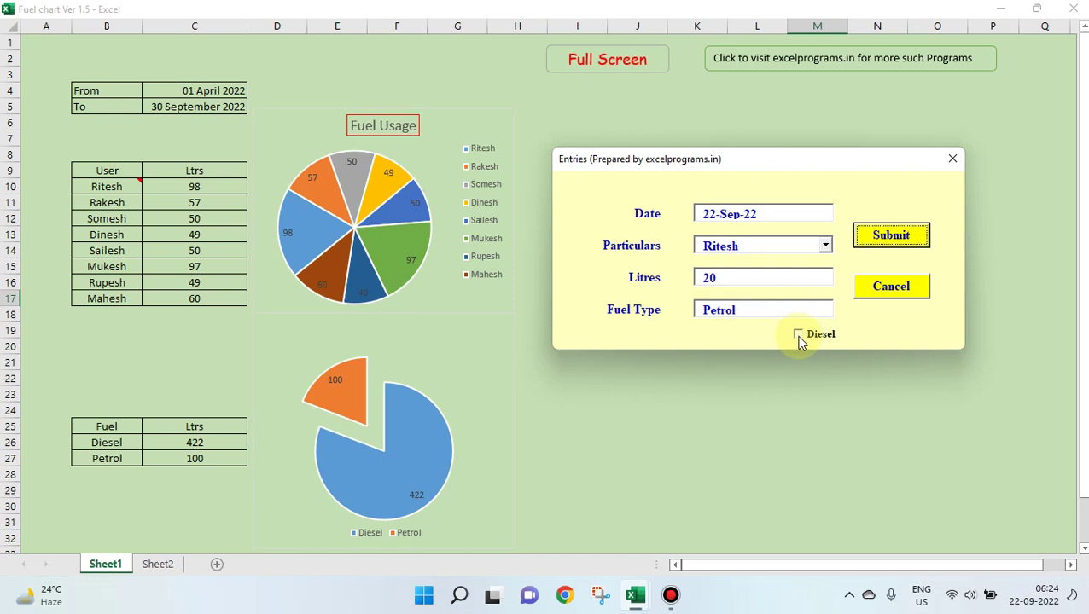
left_click(798, 336)
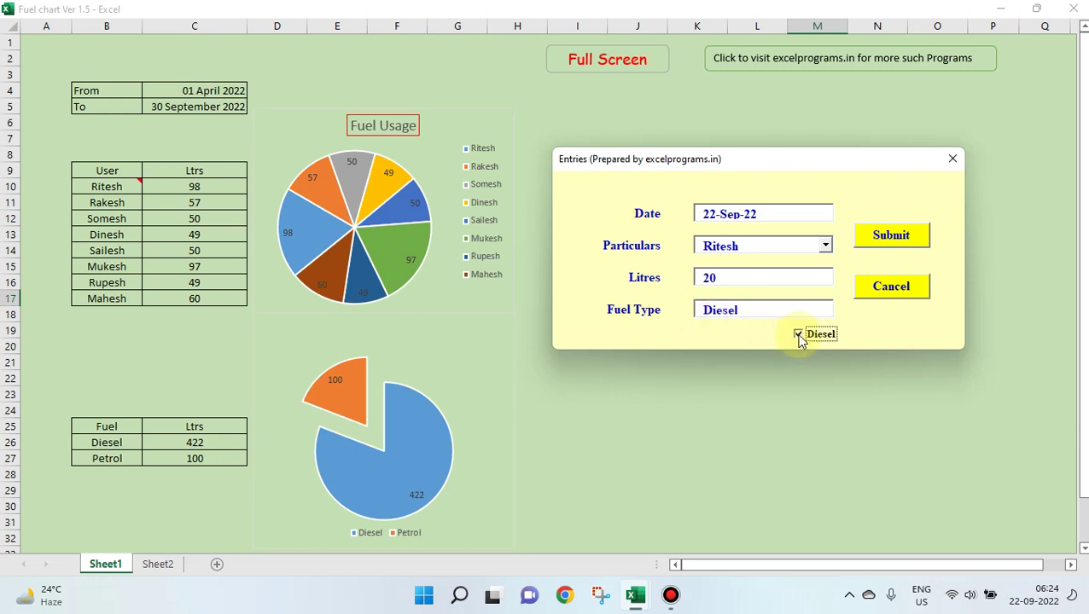
left_click(799, 335)
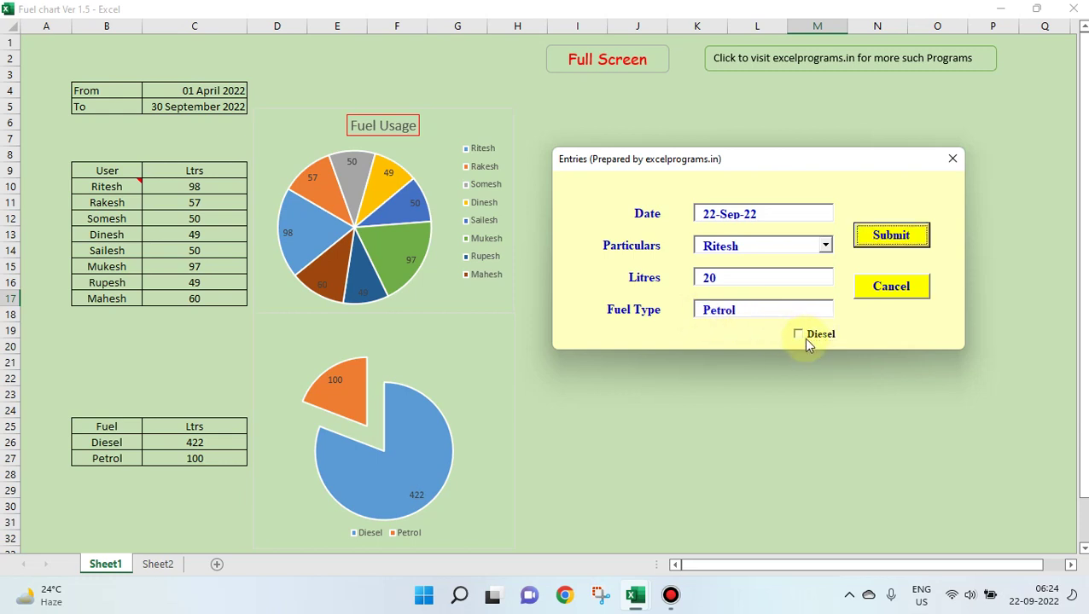
left_click(799, 335)
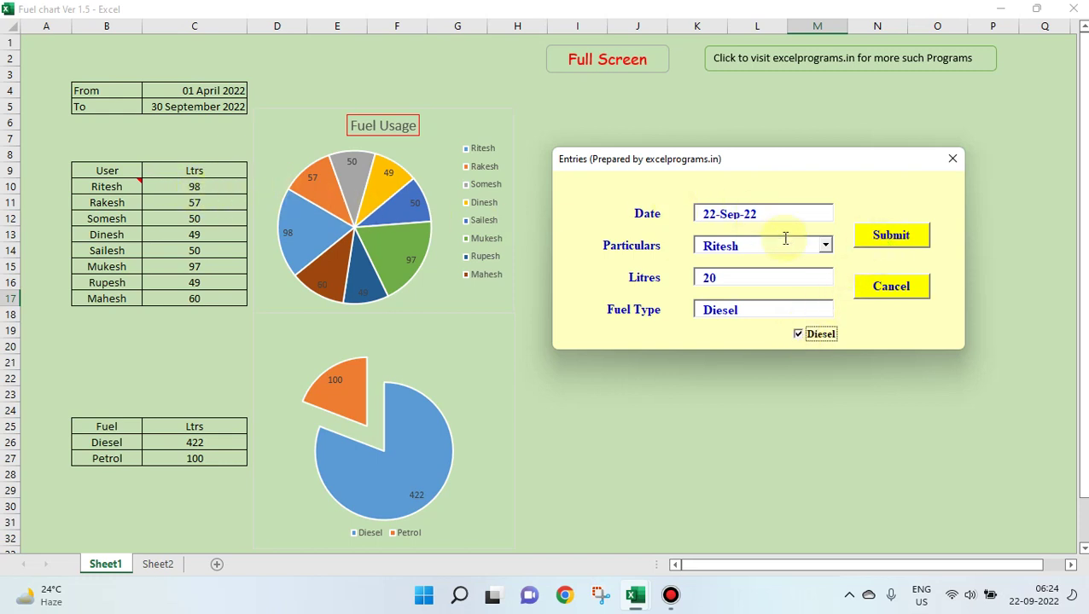
left_click(909, 234)
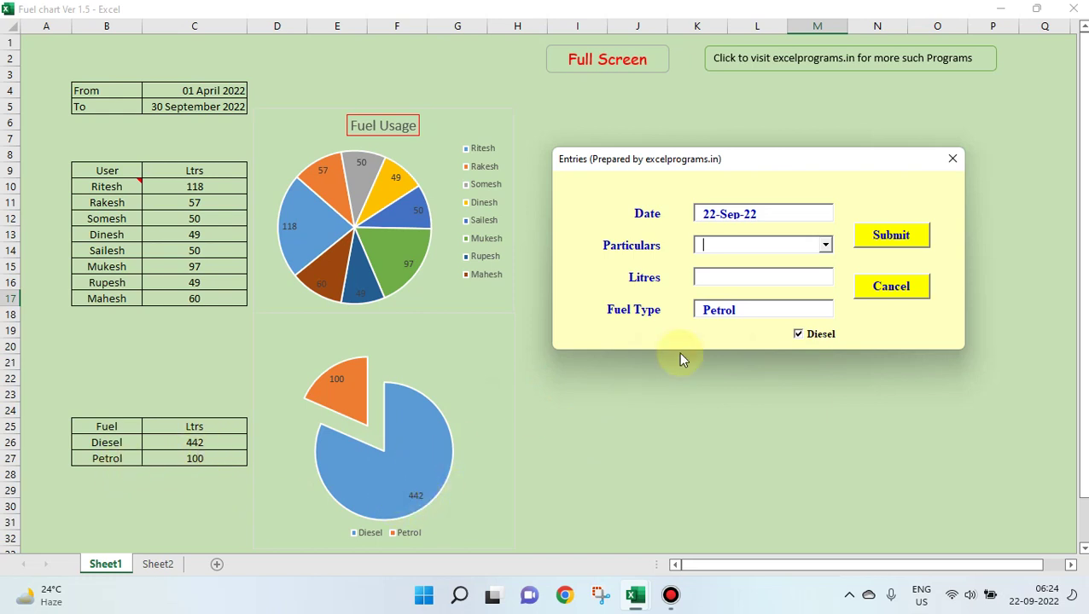
Step: Submit an 8-litre Diesel entry for Rakesh (total 65, Diesel 450) and close the form
left_click(824, 245)
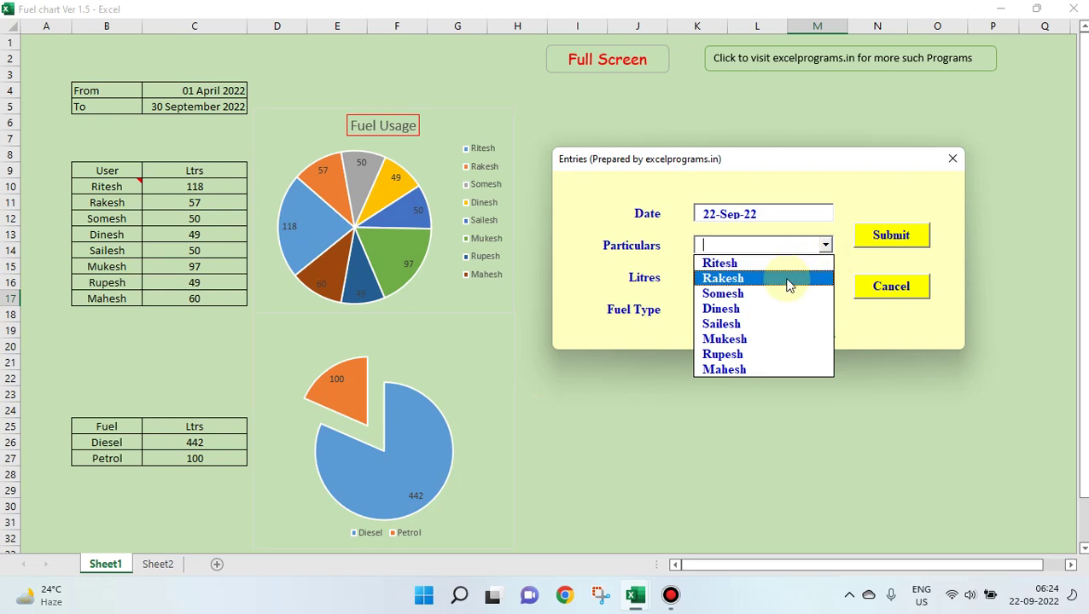
left_click(790, 280)
left_click(785, 278)
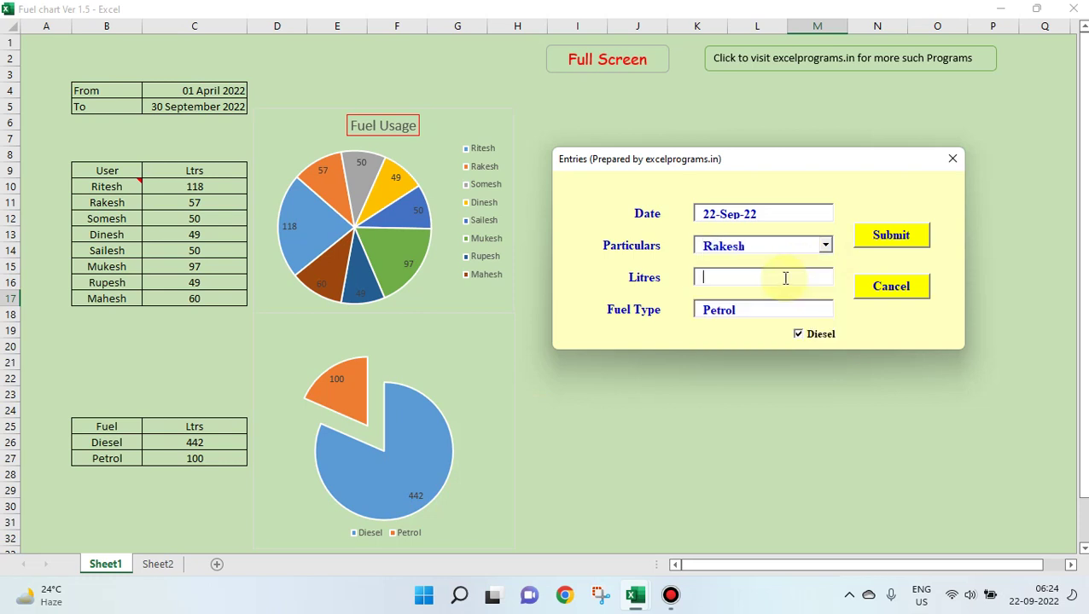
type("8")
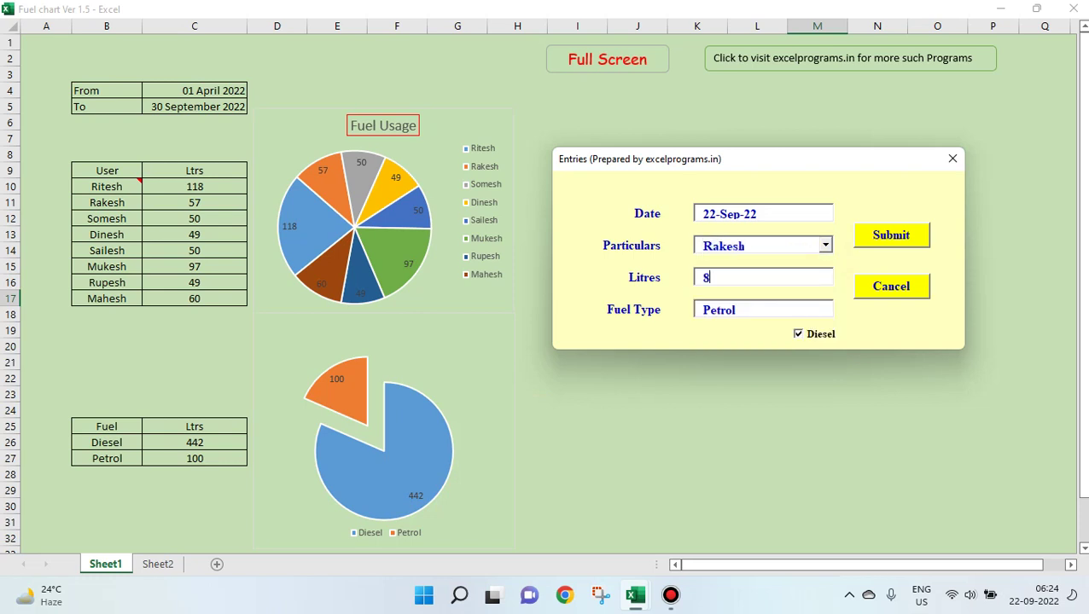
left_click(800, 334)
left_click(902, 237)
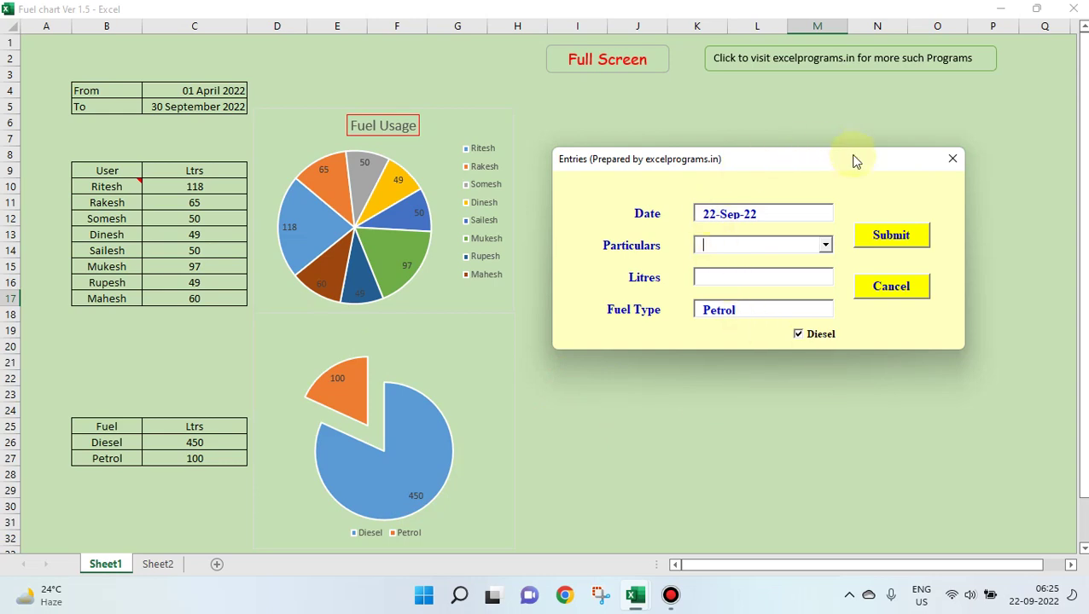
key("Escape")
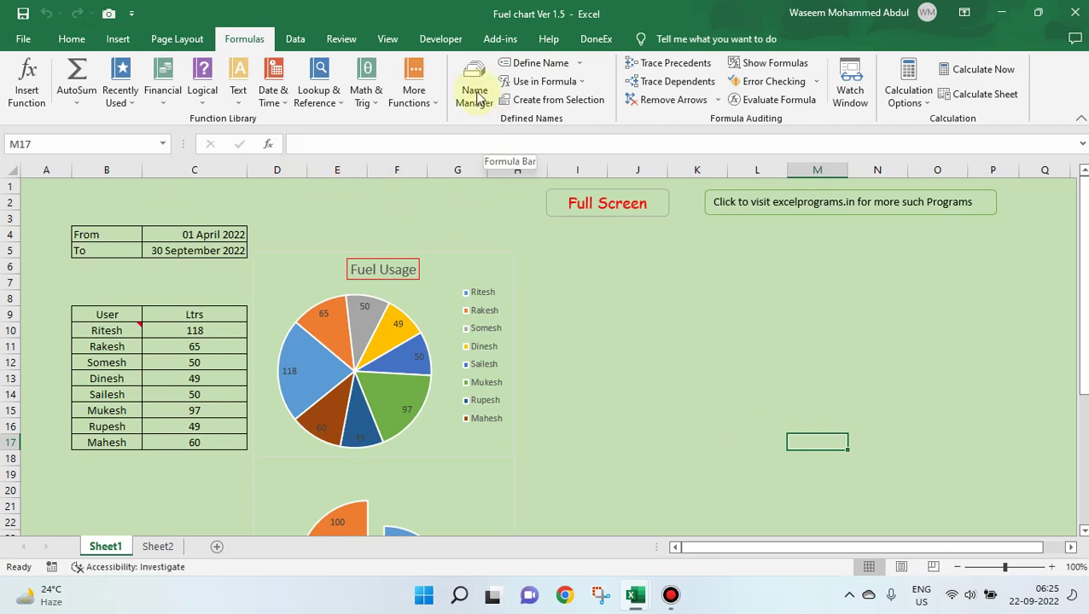
Step: Open the VBA editor from Developer, view UserForm2 and UserForm1 designs, then minimize it
left_click(440, 39)
left_click(24, 86)
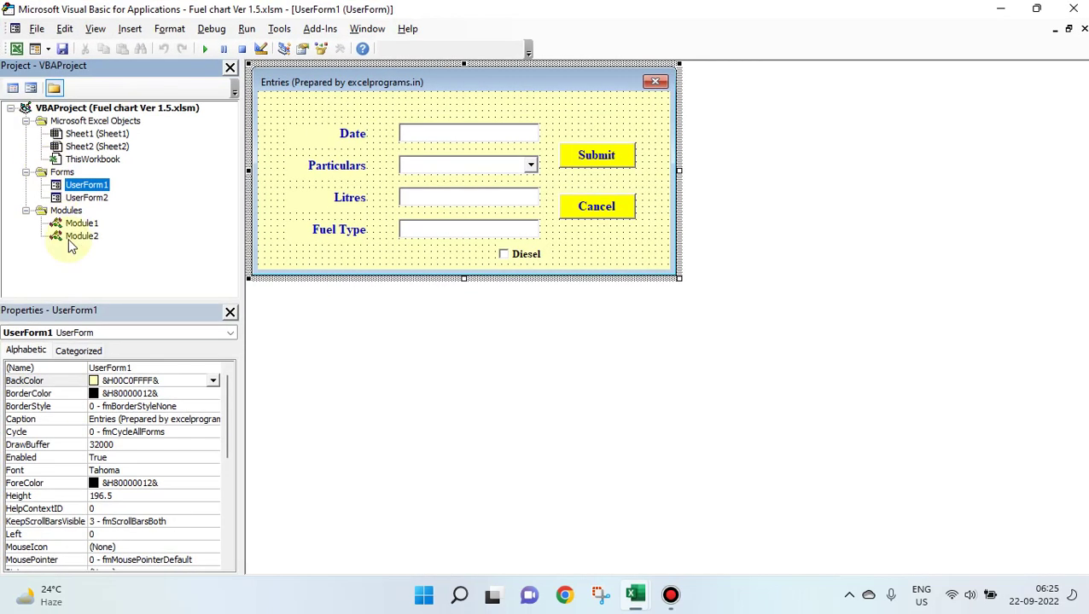
double_click(87, 198)
double_click(94, 186)
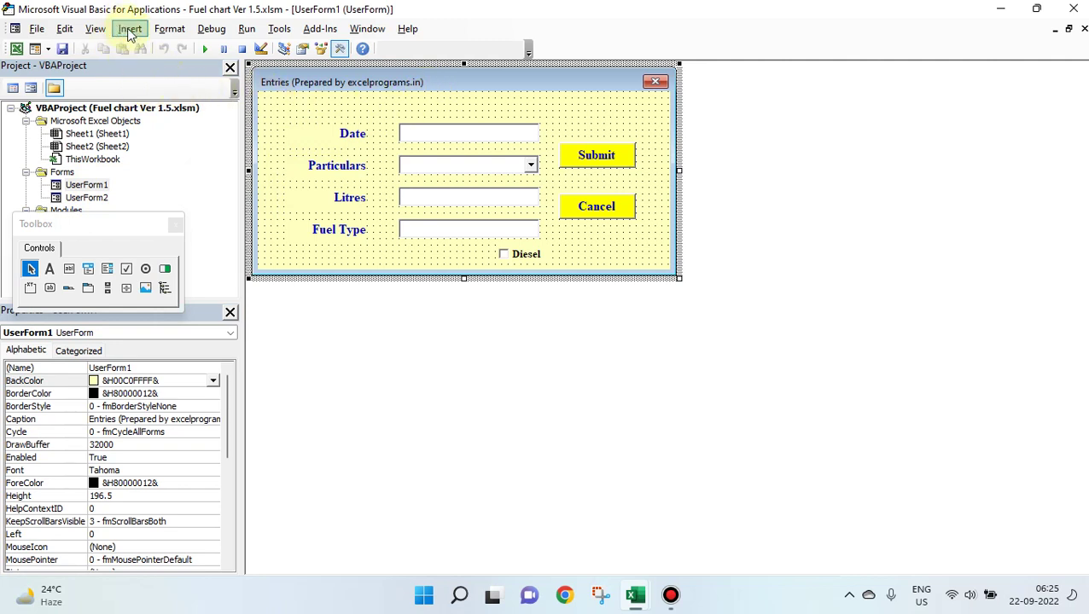
left_click(1004, 9)
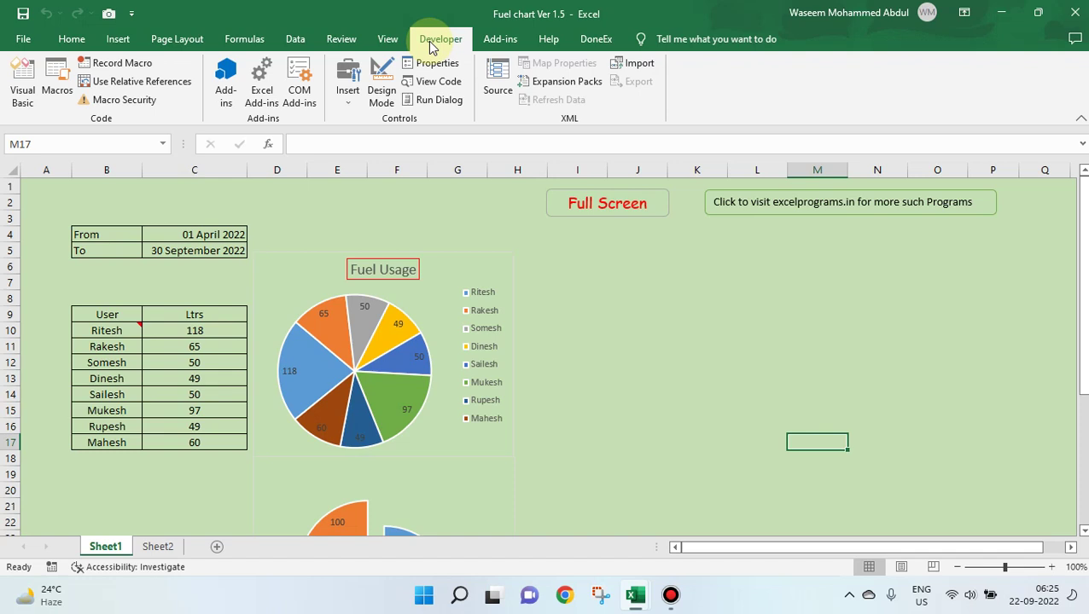
left_click(23, 39)
left_click(56, 524)
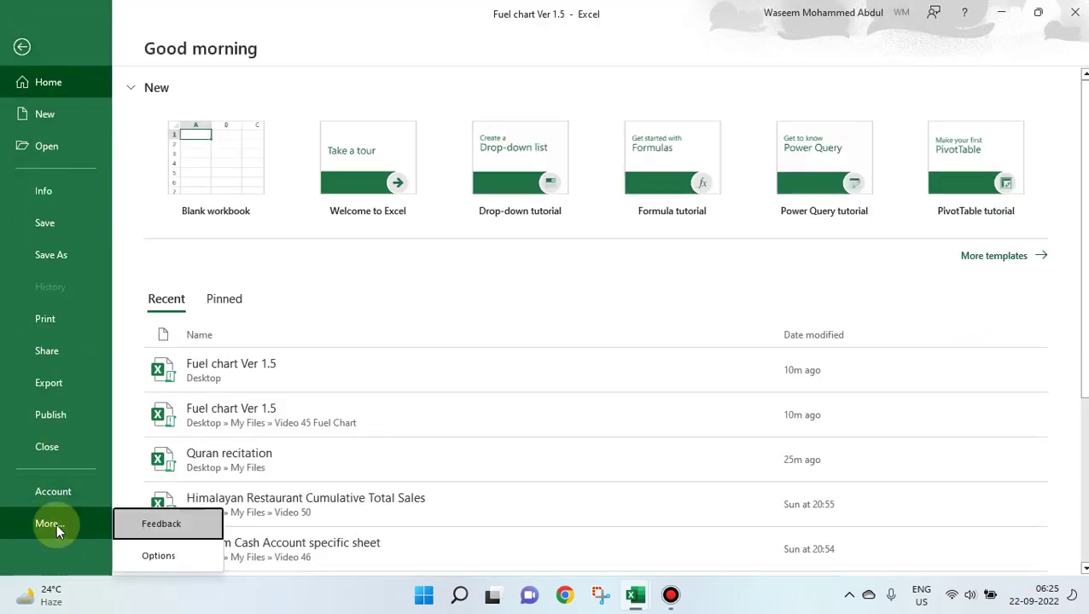
left_click(158, 555)
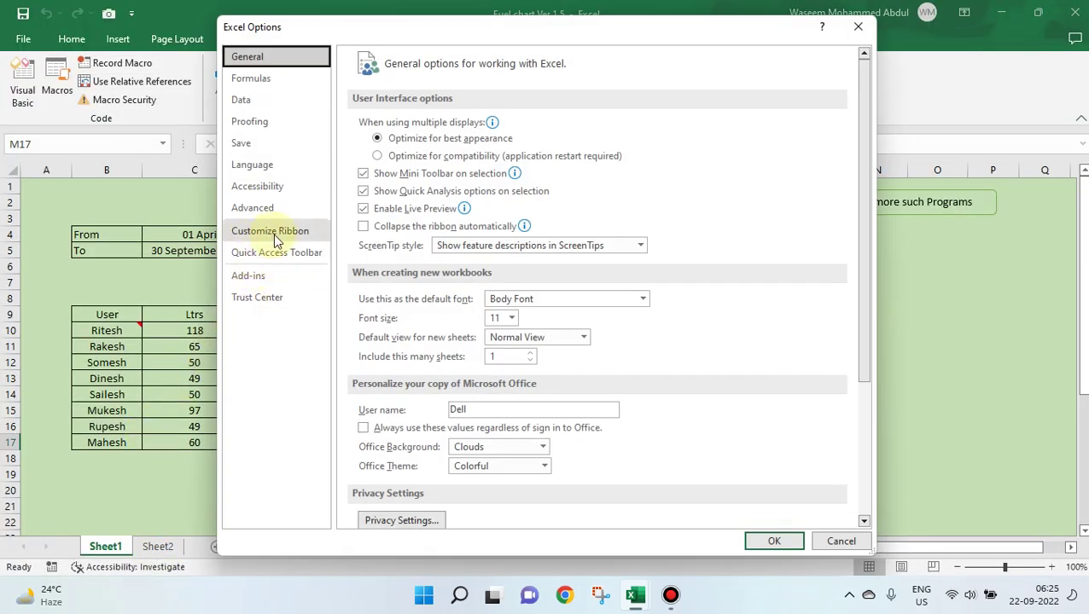
left_click(276, 235)
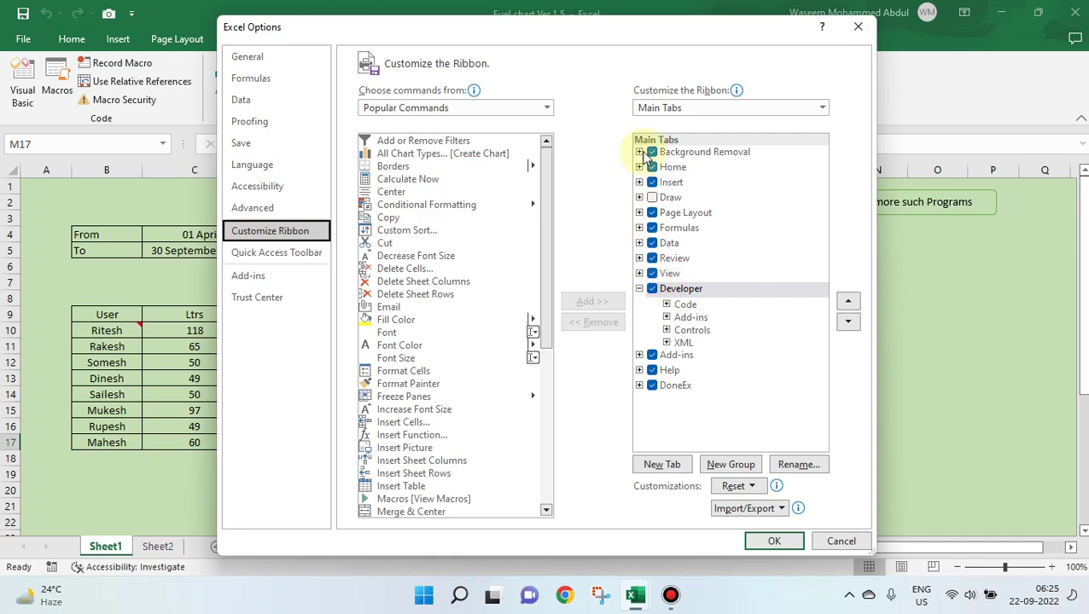
left_click_drag(559, 30, 530, 12)
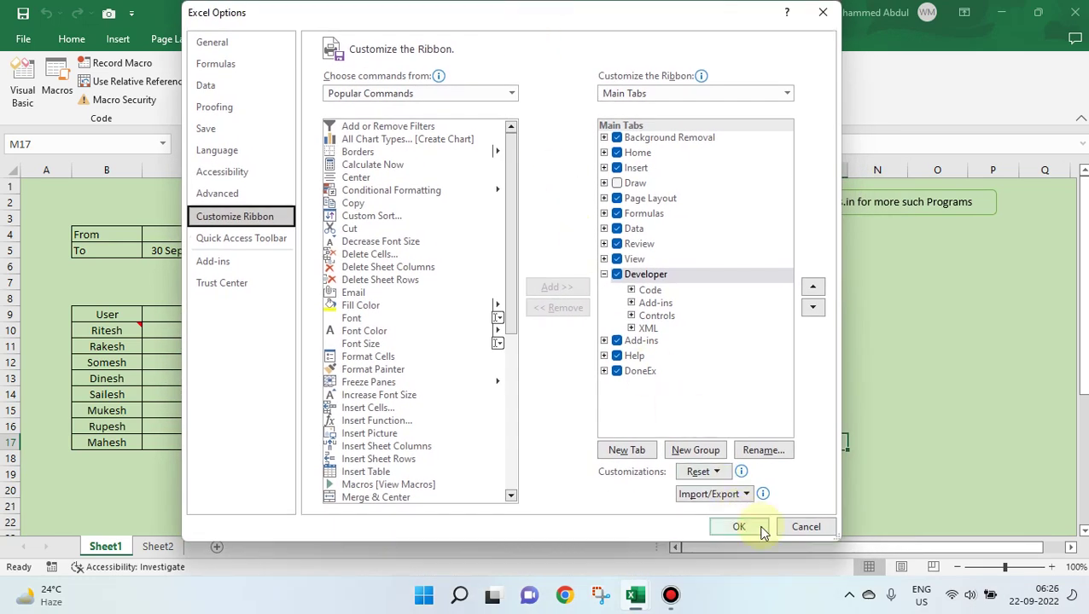
left_click(801, 527)
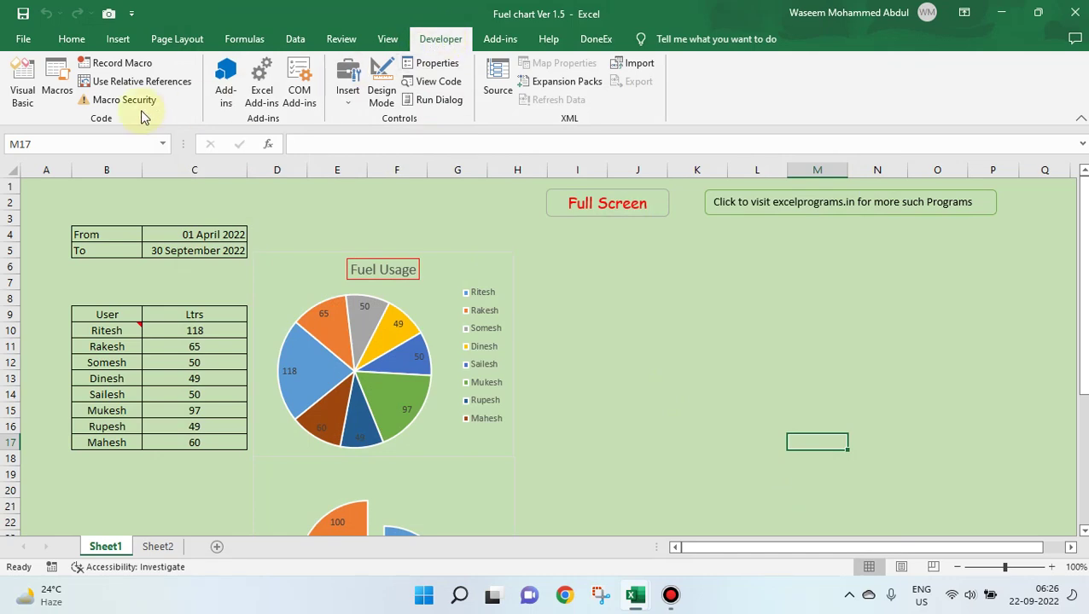
Step: Insert a new blank UserForm3 and resize it to a larger design area
left_click(22, 90)
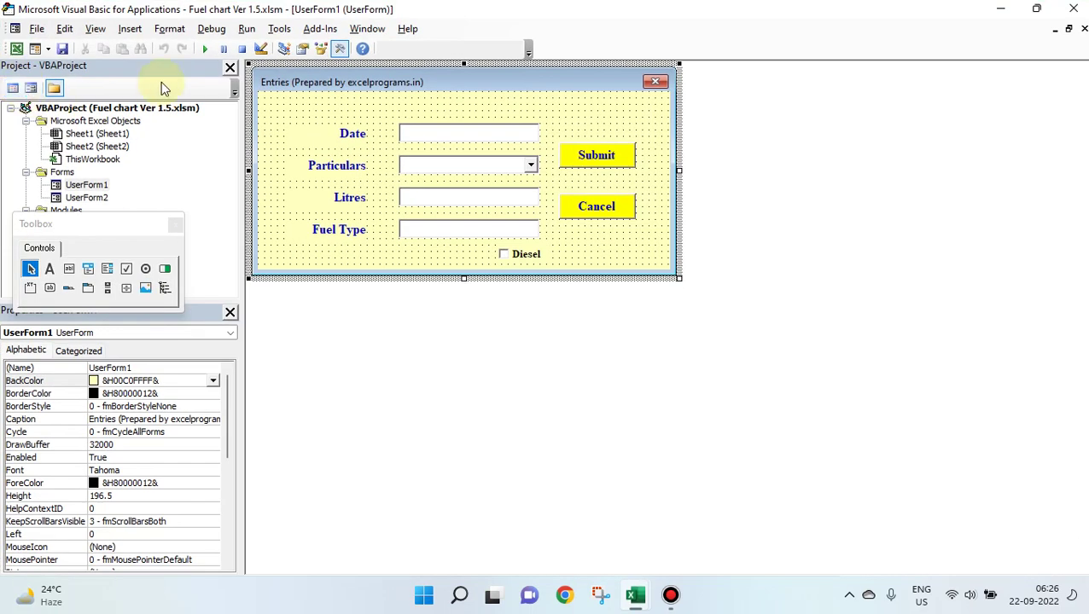
left_click(130, 29)
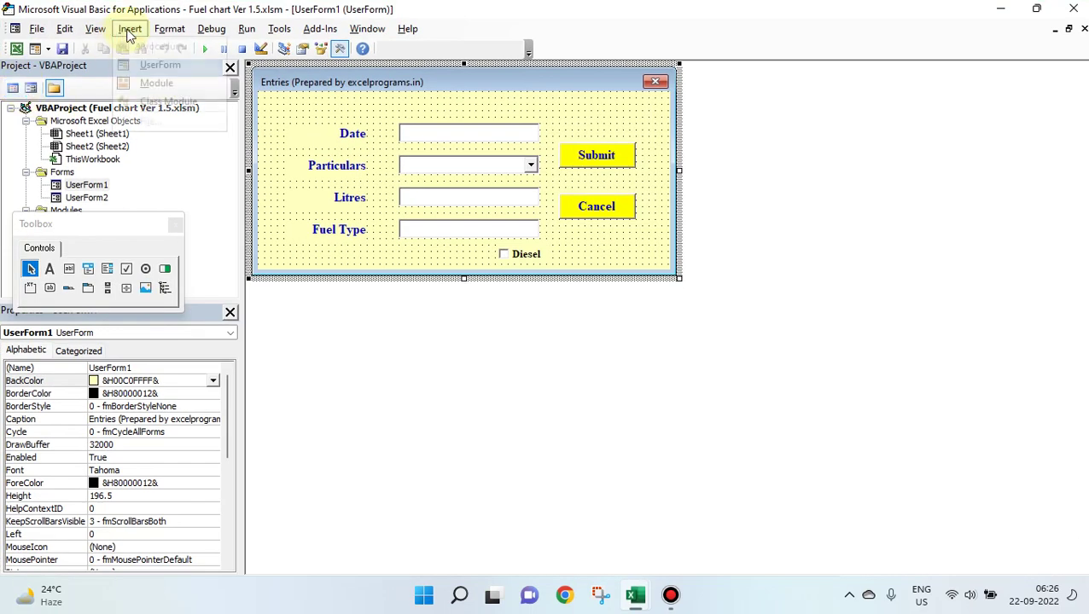
left_click(152, 67)
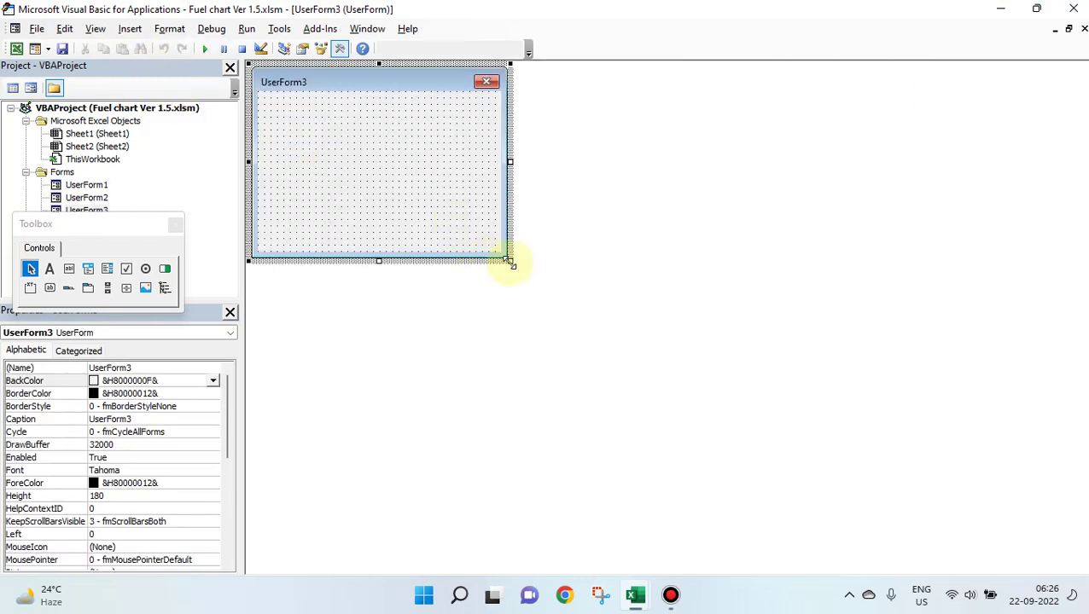
left_click_drag(509, 259, 715, 320)
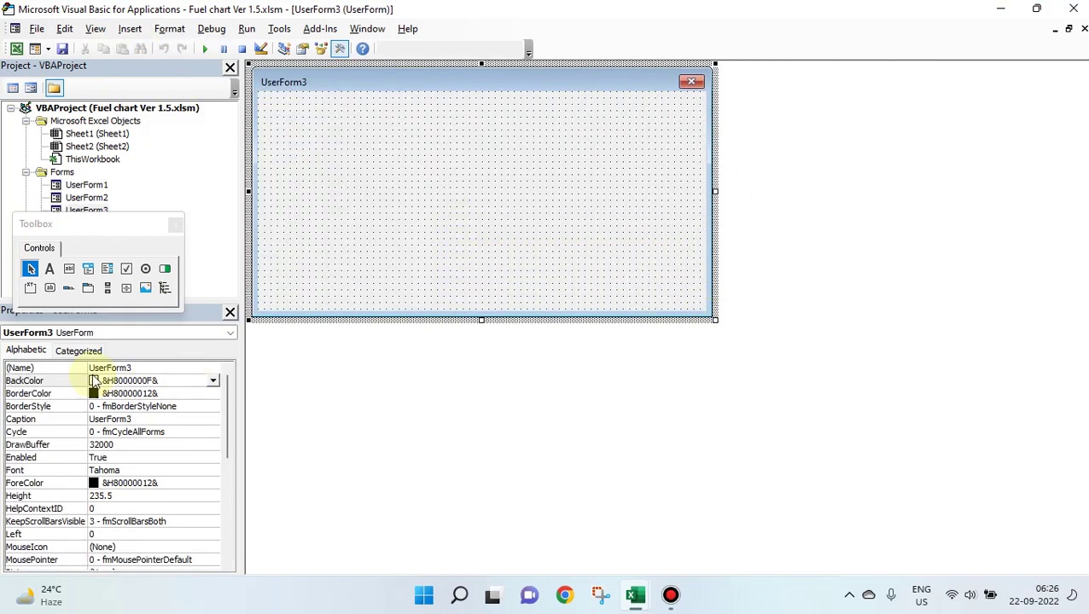
left_click_drag(132, 228, 116, 457)
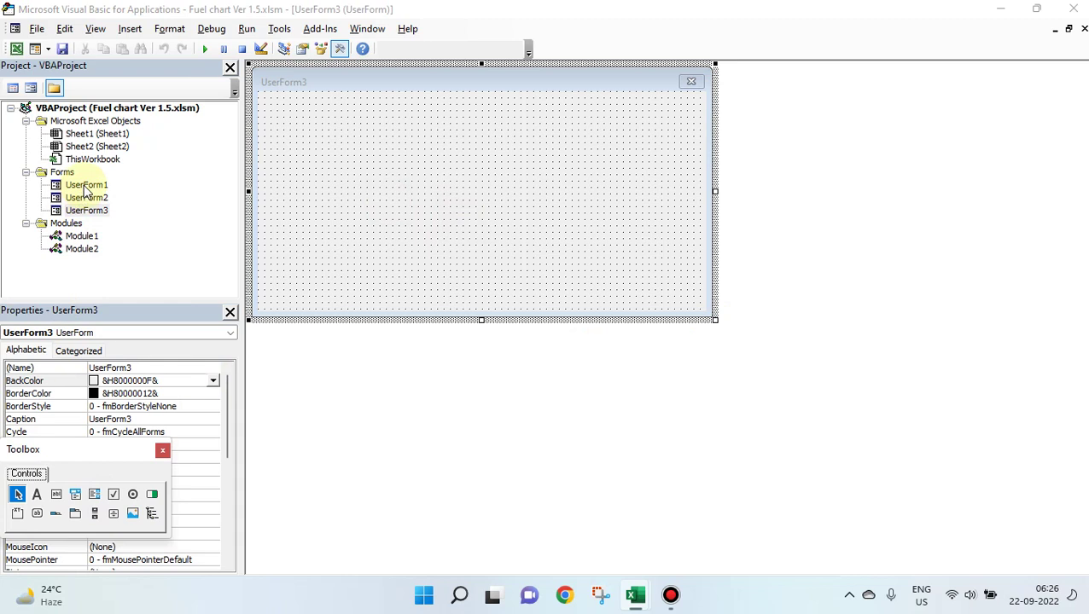
left_click(304, 135)
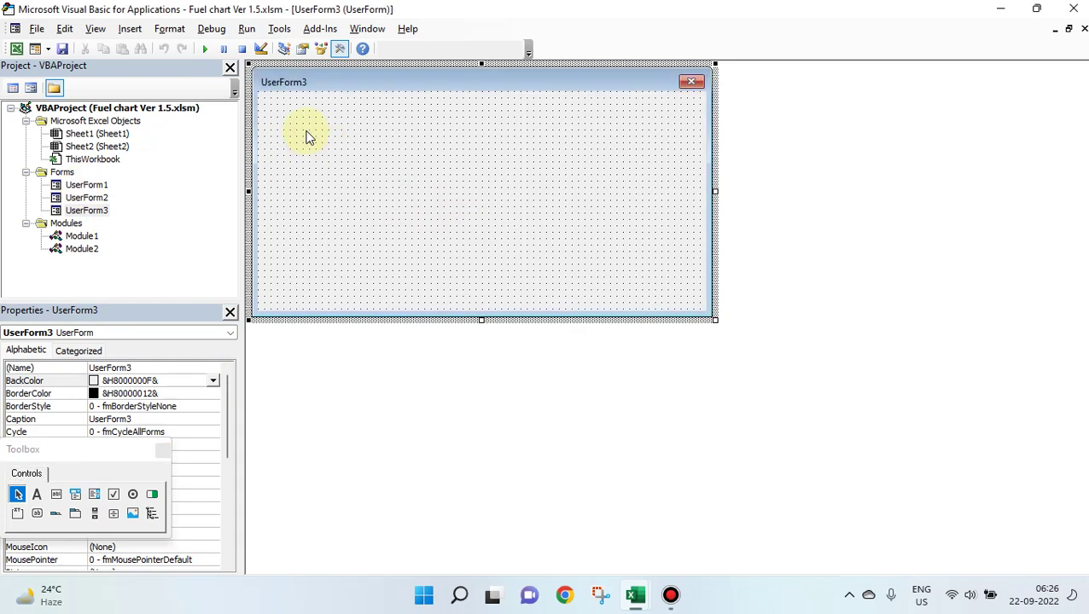
Step: Open UserForm1 for reference and inspect its Date, Particulars and Litres labels
double_click(90, 186)
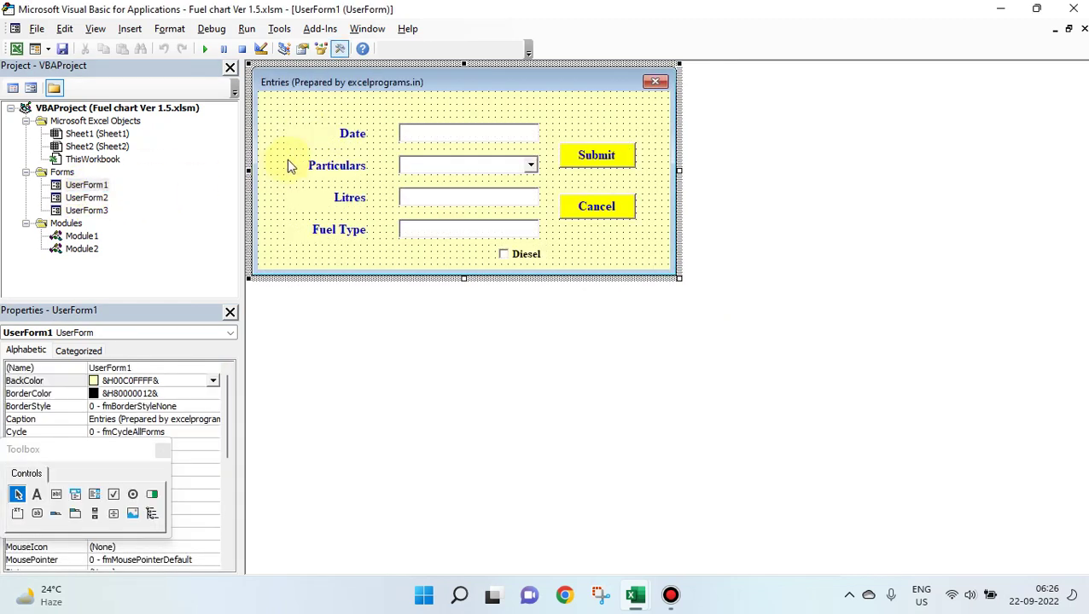
left_click(337, 135)
left_click(340, 170)
left_click(347, 203)
Step: Add a label at UserForm3's top-left and Ctrl-drag copies down the left side
left_click(346, 238)
double_click(86, 211)
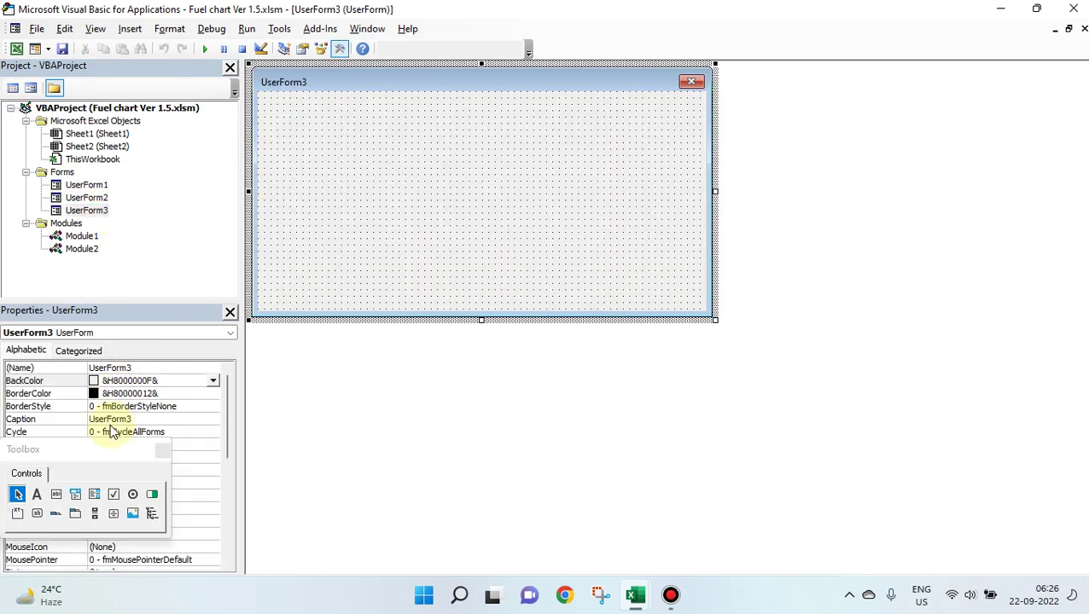
left_click(37, 495)
left_click(319, 129)
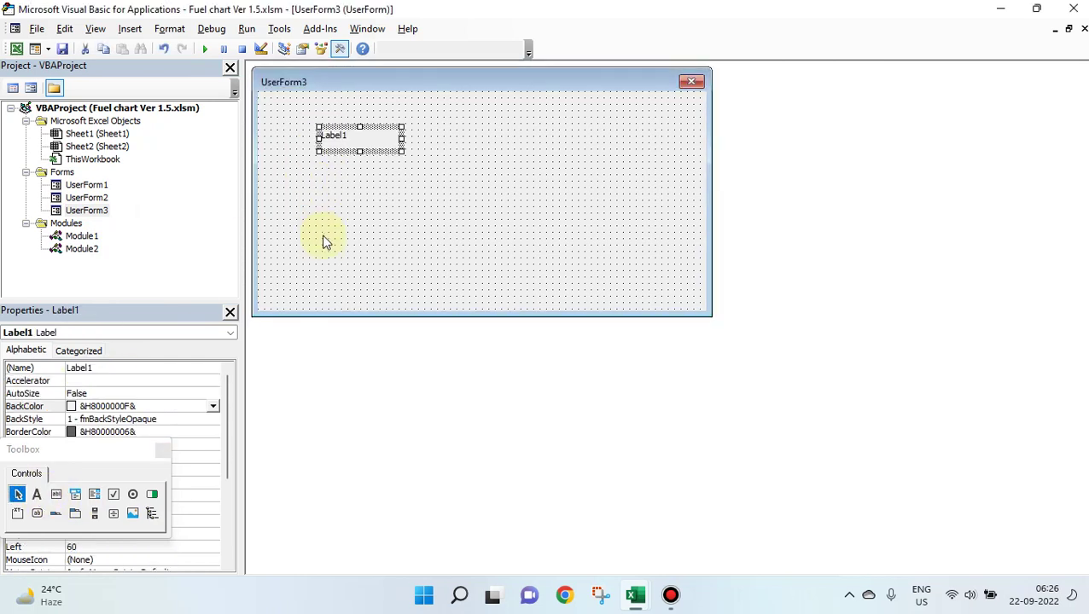
left_click_drag(344, 152, 343, 273)
Step: Set the top label's Caption to Date
left_click(362, 145)
left_click_drag(66, 452, 375, 481)
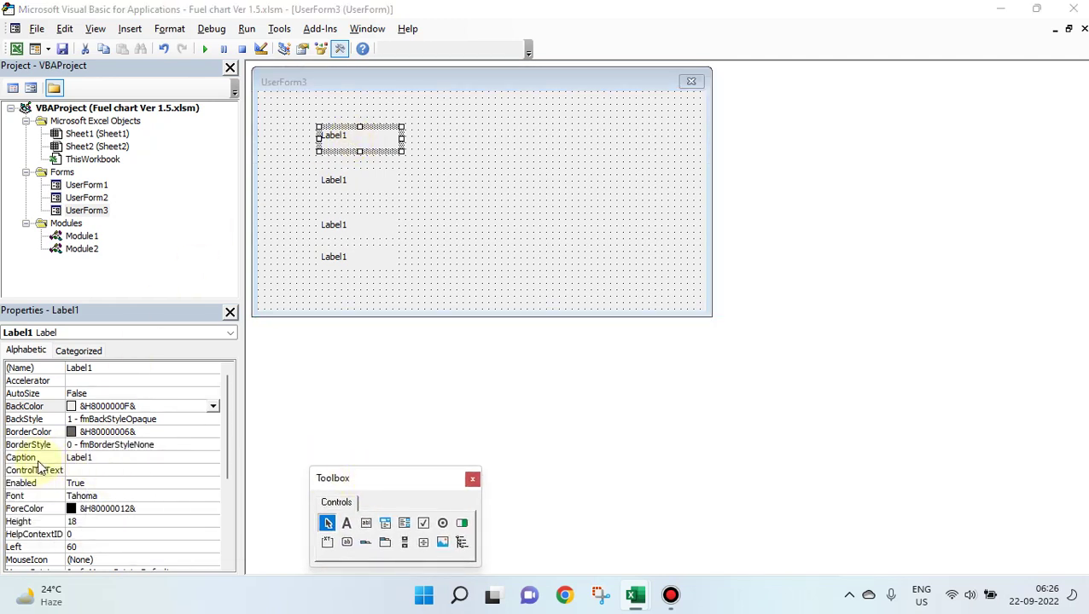
left_click(17, 311)
left_click(357, 184)
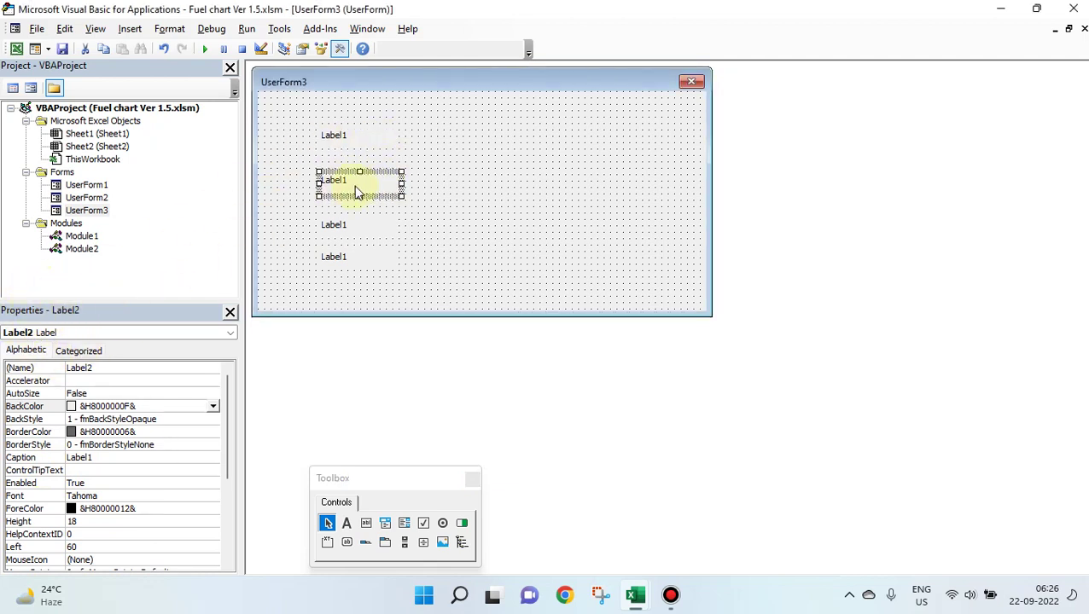
left_click(346, 142)
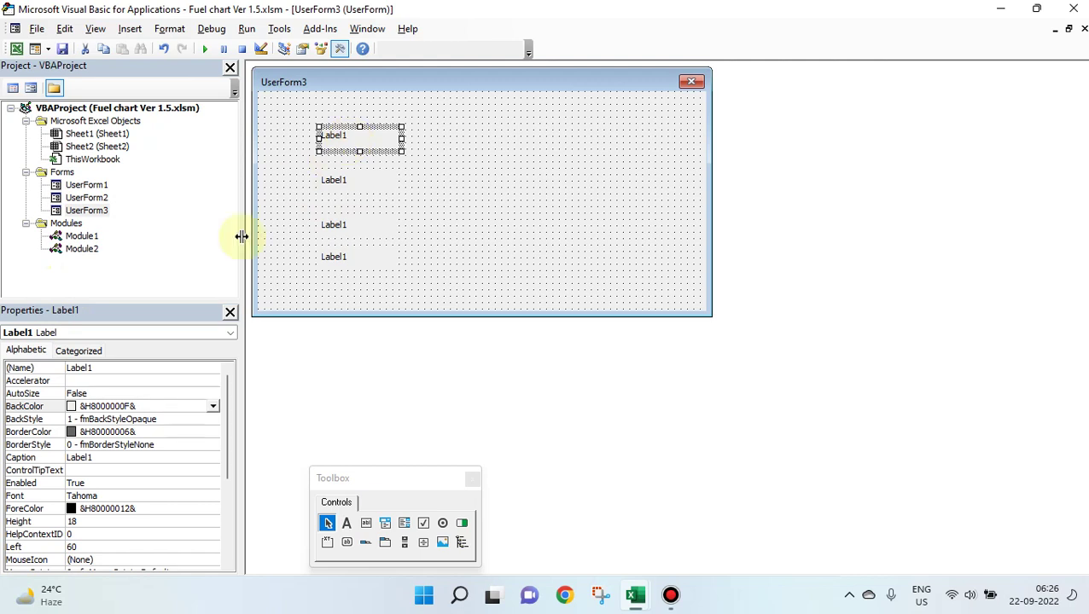
left_click(46, 461)
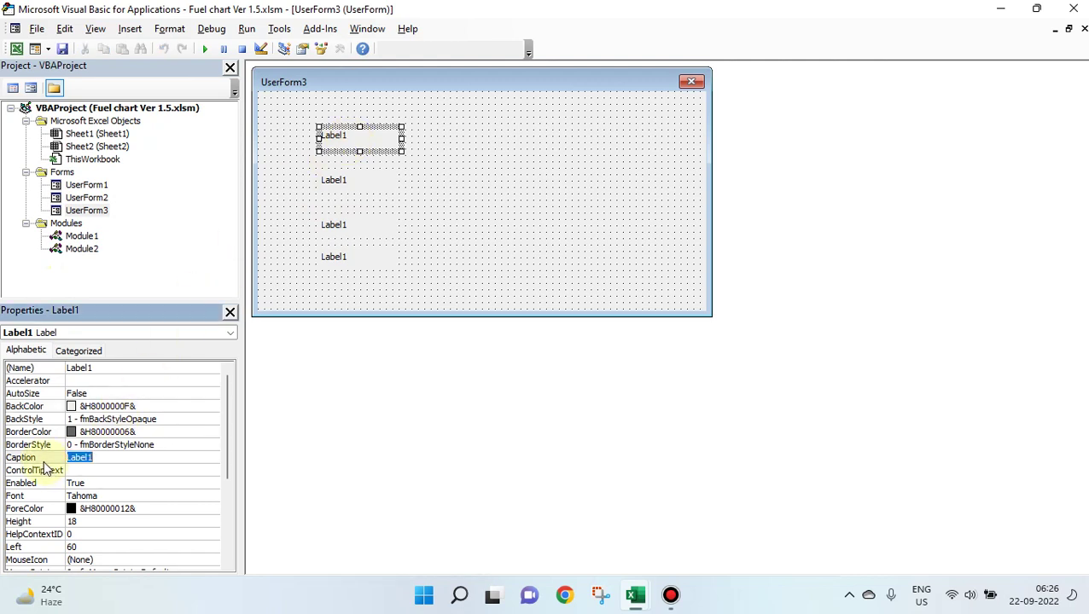
type("Date")
key("Return")
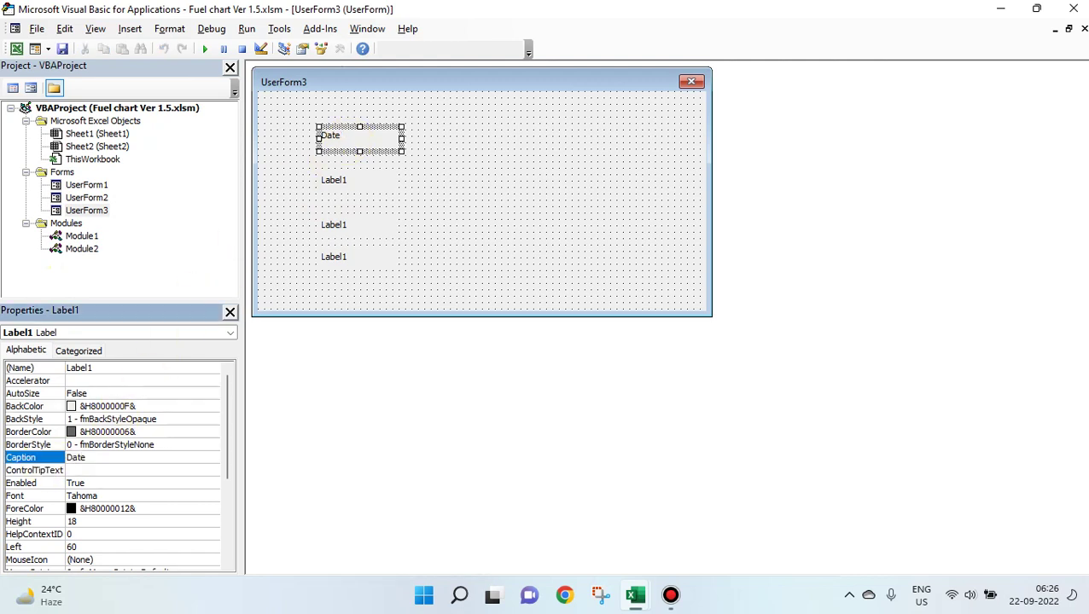
Step: Select the four labels, make their vertical spacing equal, and widen them
left_click(472, 218)
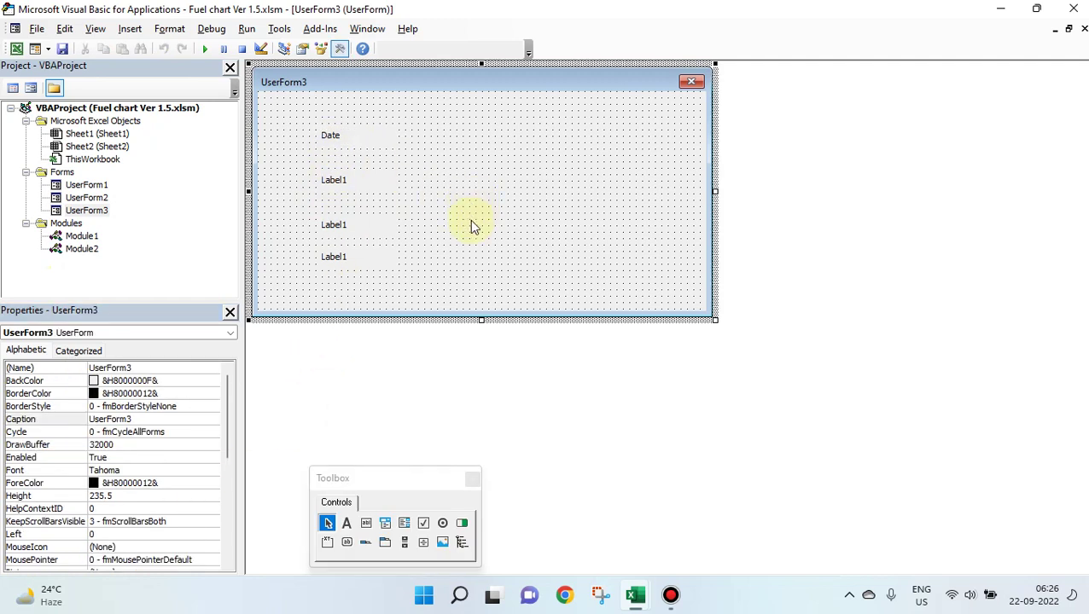
left_click_drag(342, 113, 353, 293)
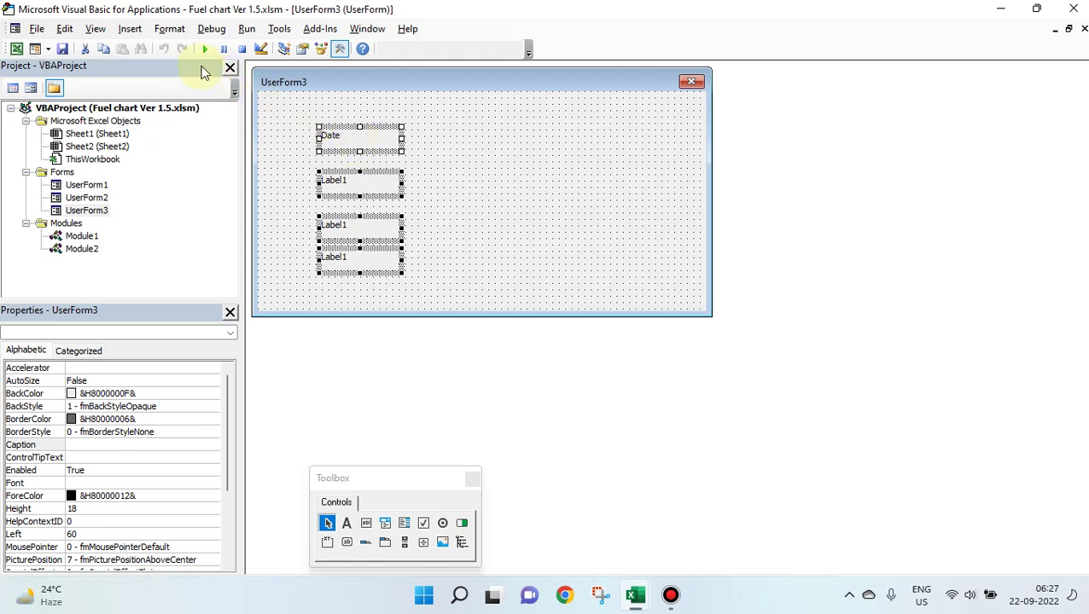
left_click(171, 31)
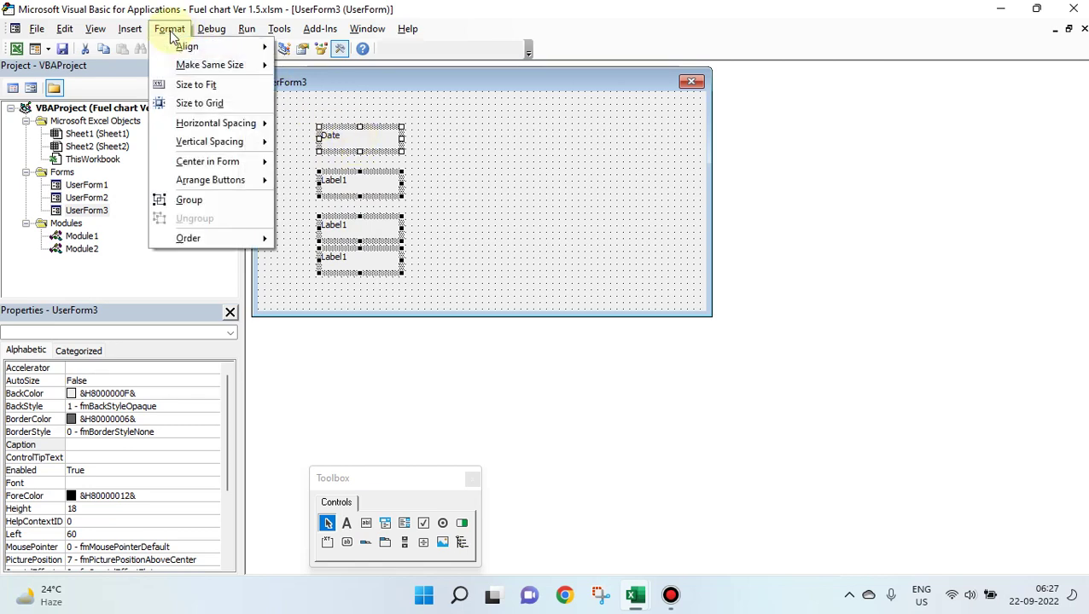
mouse_move(203, 150)
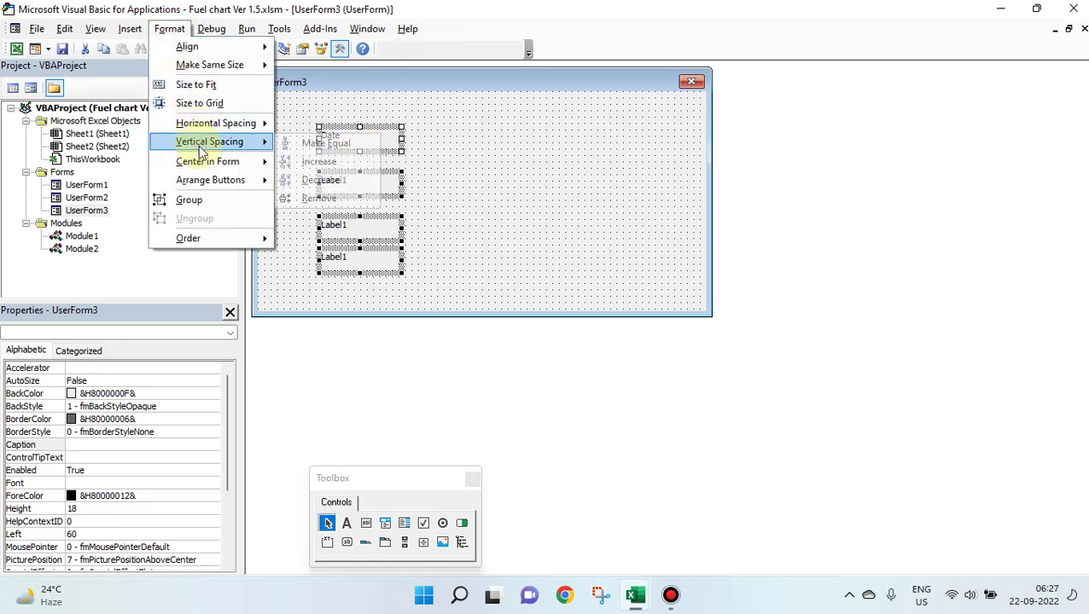
left_click(323, 144)
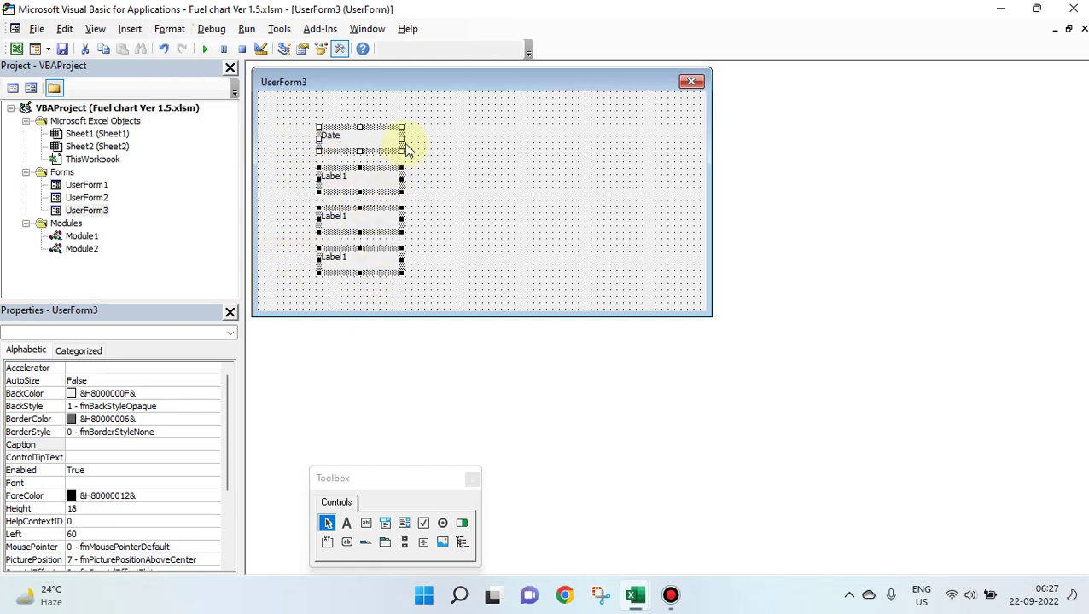
left_click_drag(402, 139, 472, 141)
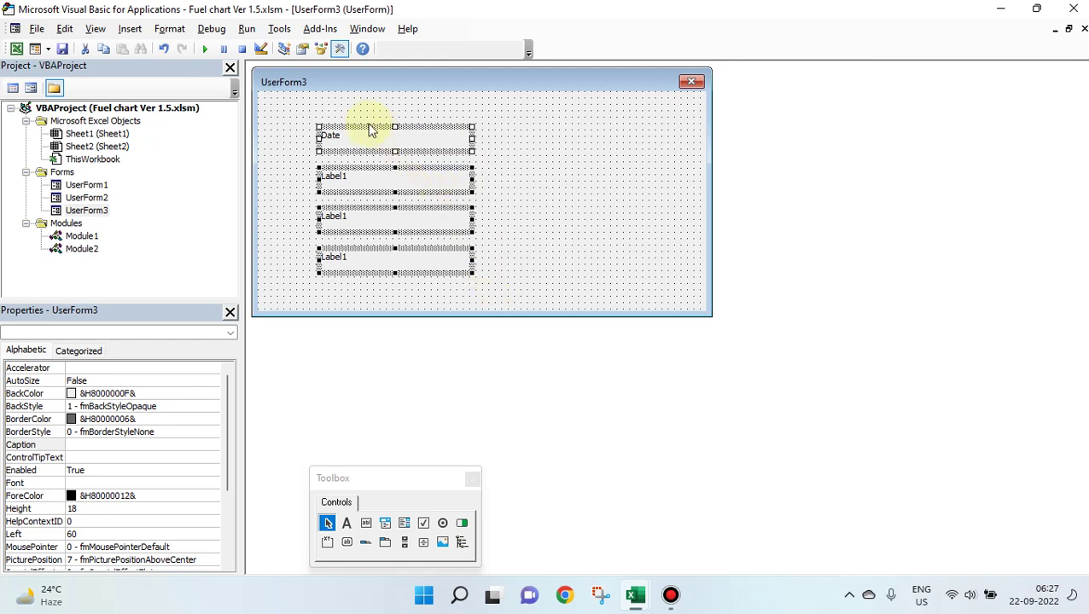
Step: Reselect the four labels and decrease their vertical spacing
left_click(344, 108)
left_click_drag(370, 107, 377, 279)
left_click(169, 31)
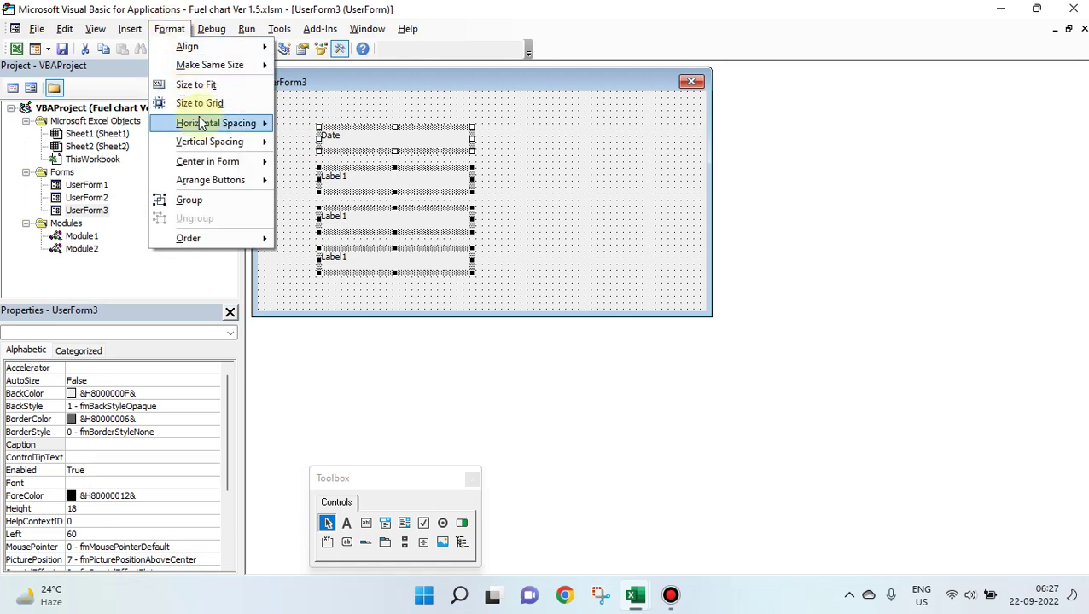
mouse_move(207, 149)
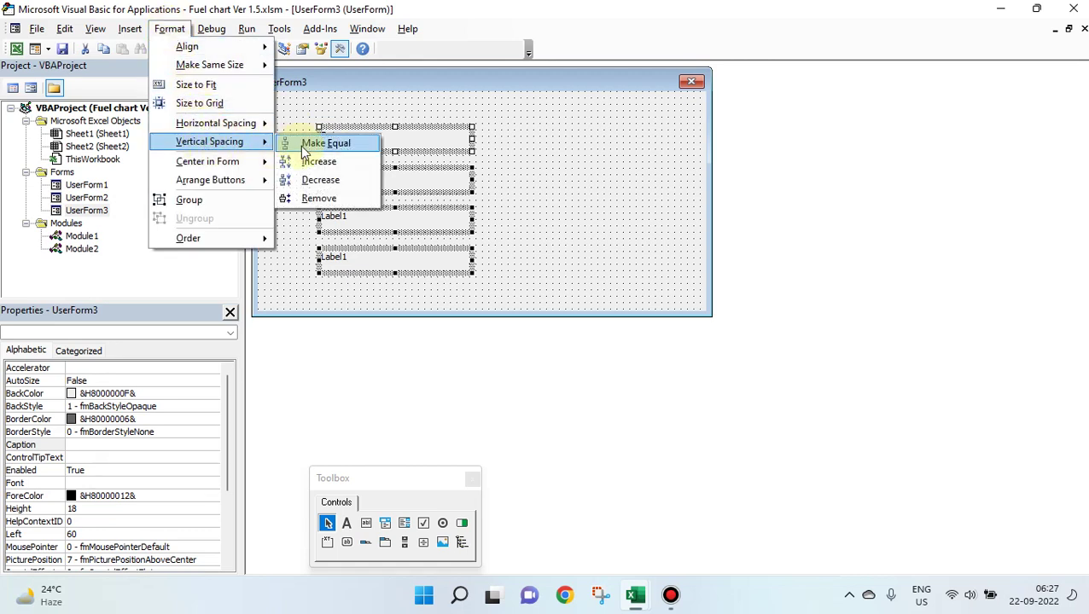
left_click(318, 180)
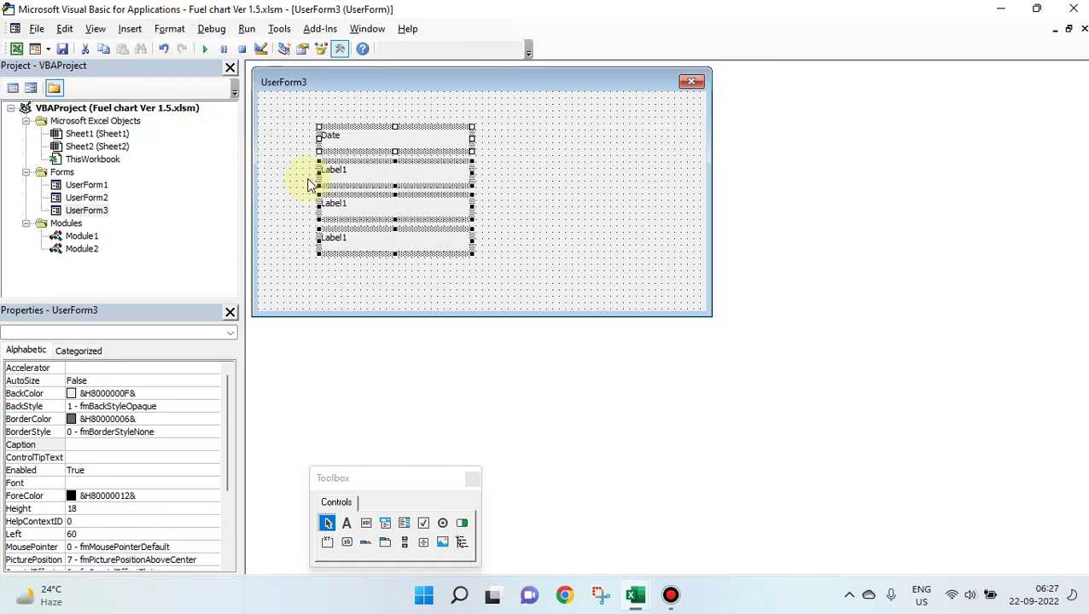
left_click(359, 281)
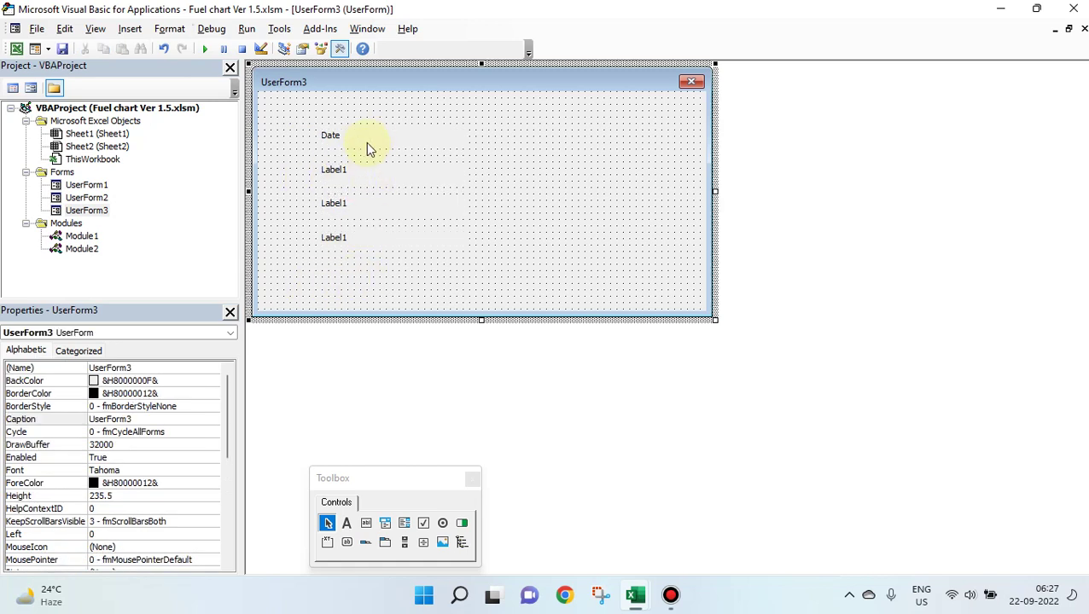
key("ctrl+a")
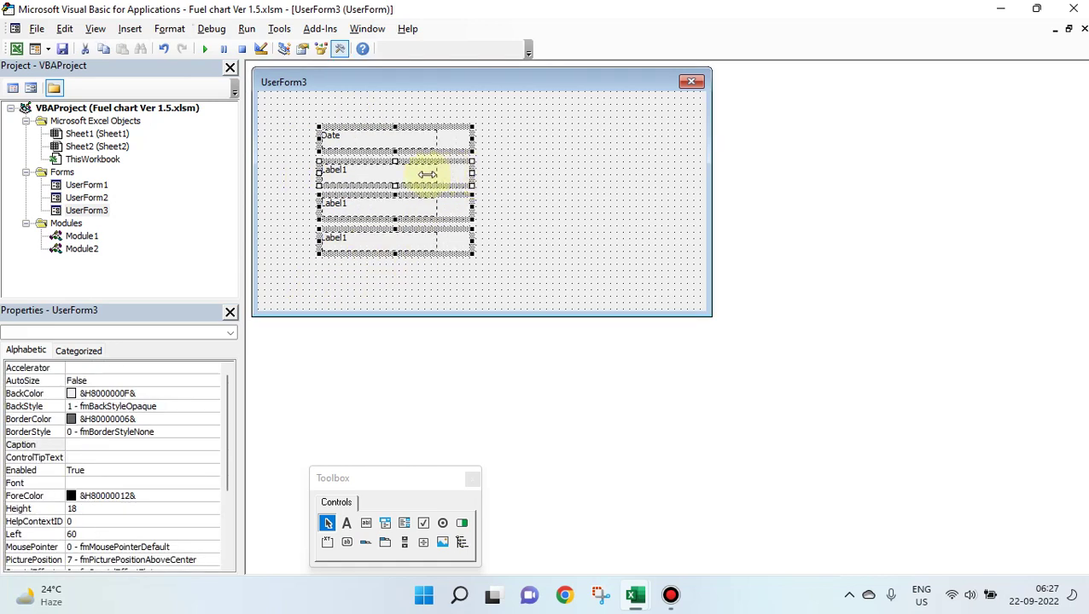
Step: Place four text boxes on UserForm3, one beside each label
left_click(458, 222)
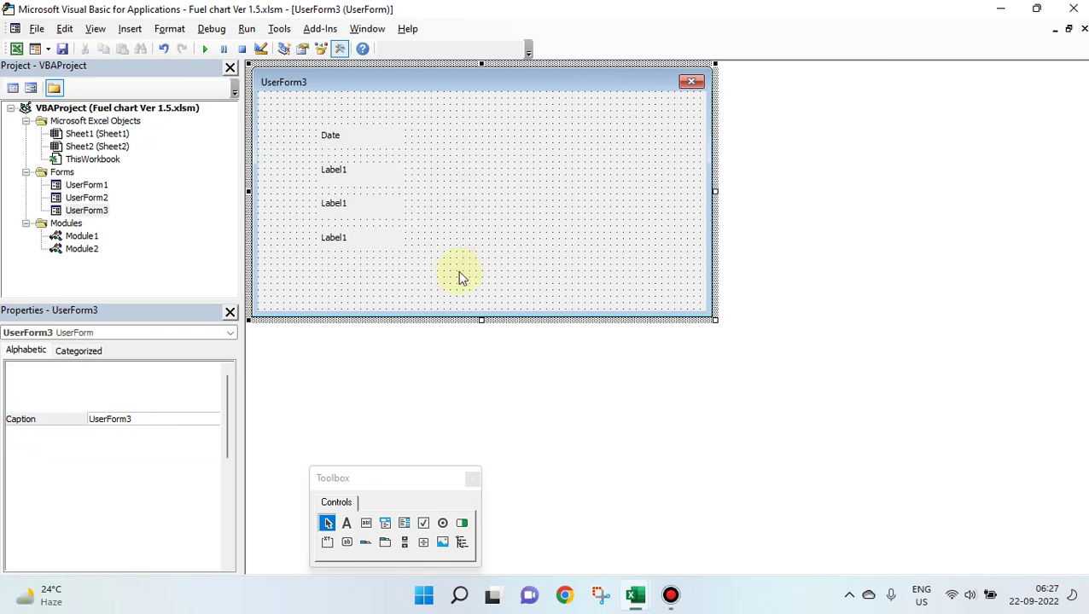
left_click(366, 524)
left_click(457, 129)
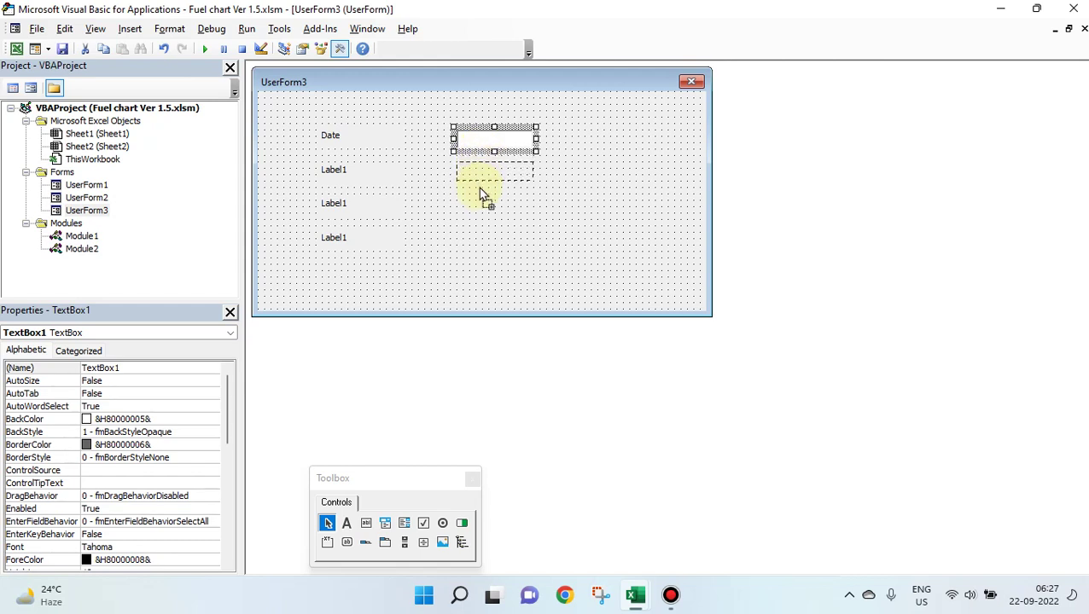
left_click_drag(480, 189, 478, 193)
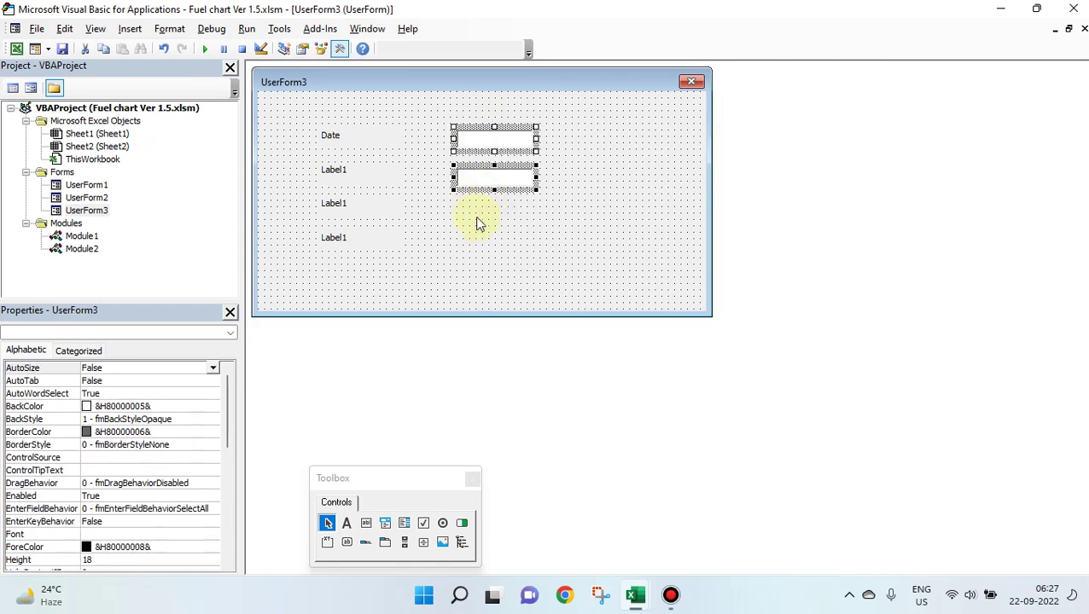
left_click_drag(475, 191, 478, 262)
left_click(590, 226)
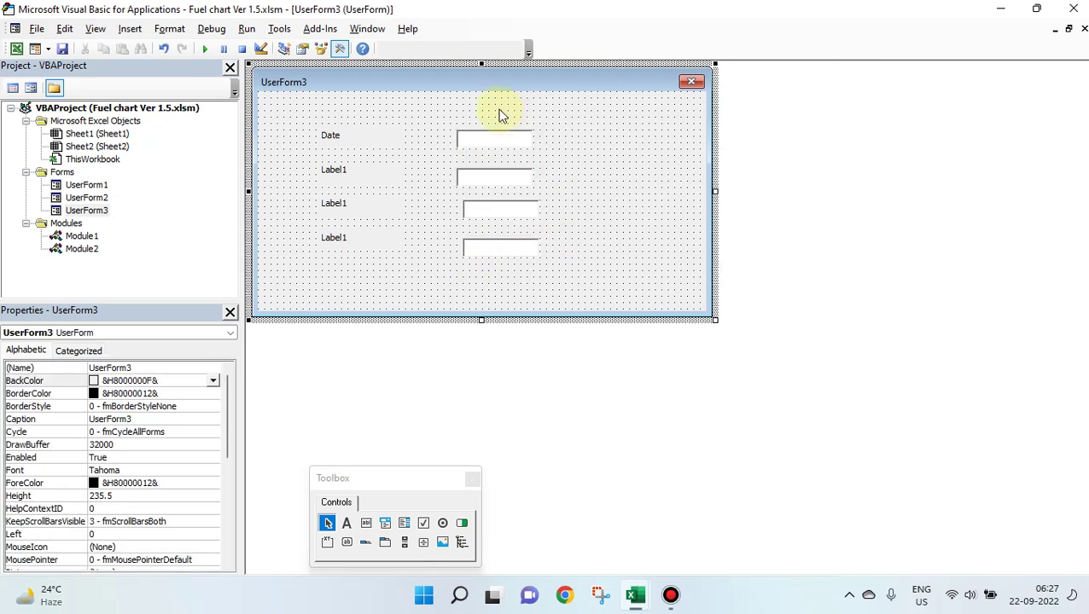
Step: Align the four text boxes on their left edges and make their vertical spacing equal
left_click_drag(499, 118, 496, 287)
left_click(170, 29)
mouse_move(179, 48)
left_click(305, 49)
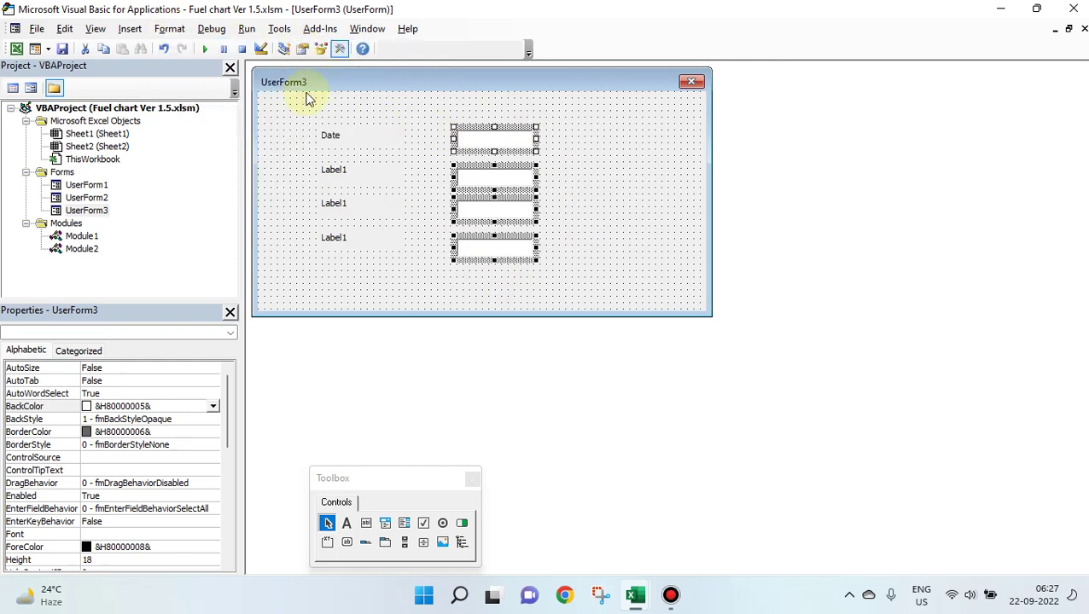
left_click(170, 29)
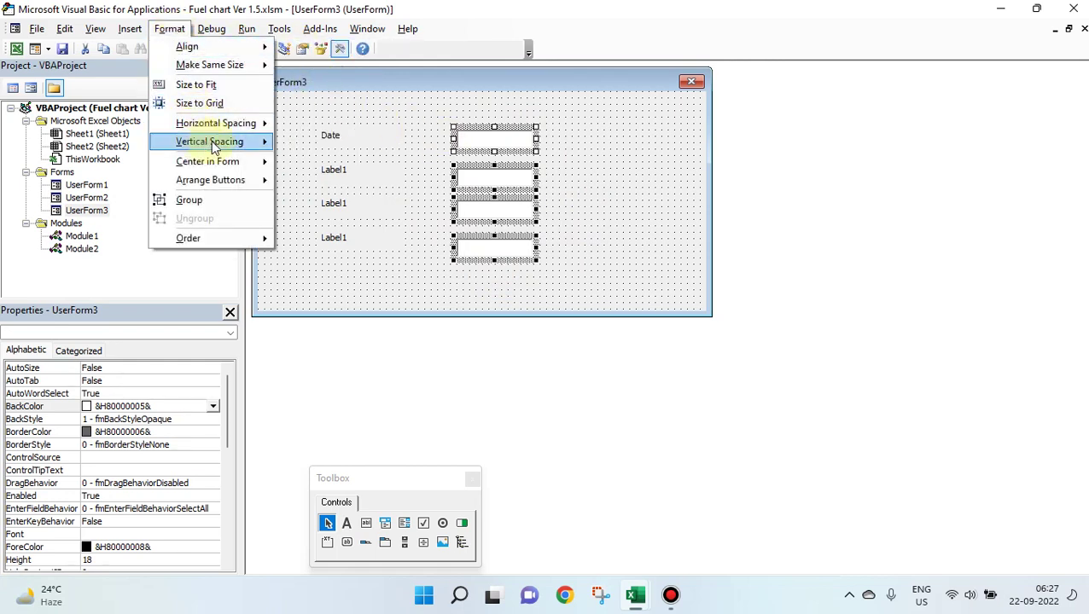
mouse_move(216, 143)
left_click(317, 142)
left_click(651, 177)
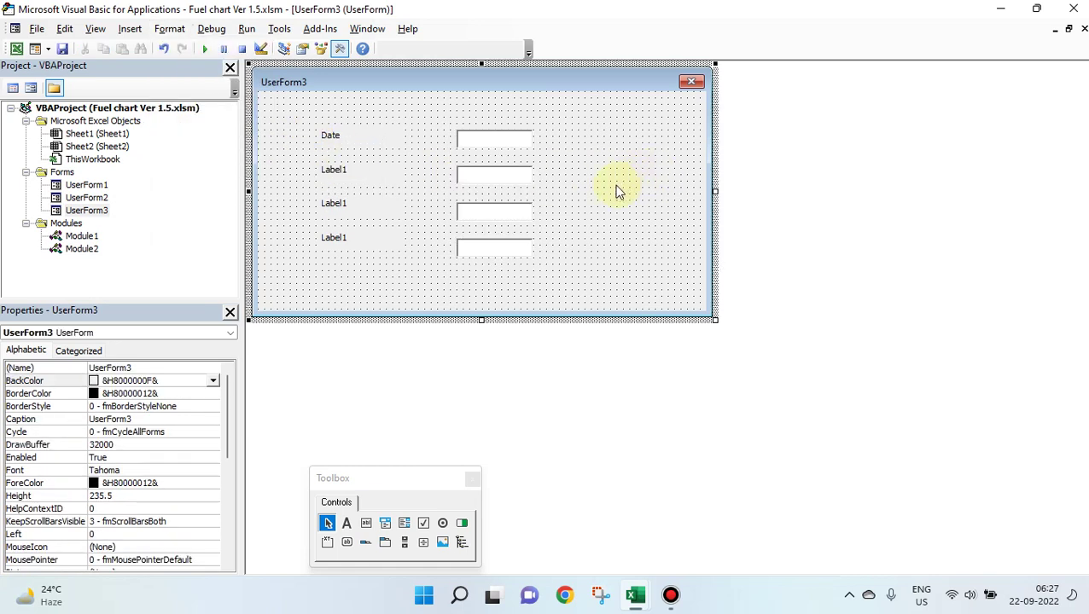
Step: Add two command buttons, one above the other, to the right of the text boxes
left_click(350, 546)
left_click_drag(607, 159, 691, 189)
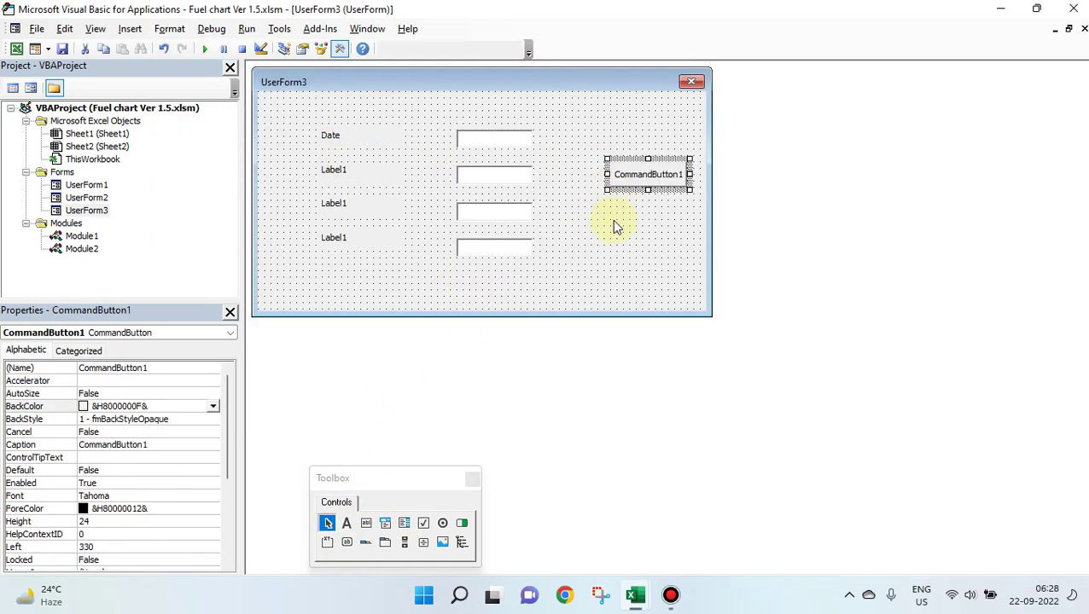
left_click_drag(615, 182, 606, 256)
left_click(645, 198)
left_click(627, 184)
left_click_drag(627, 184, 613, 213)
left_click(607, 218)
left_click(630, 191)
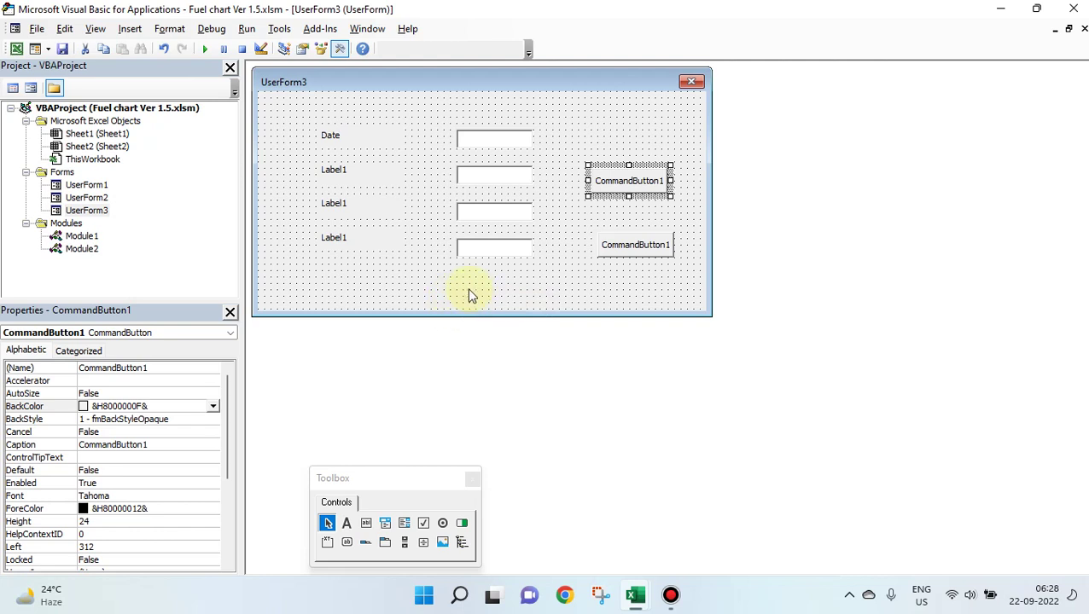
Step: Open UserForm1, the Entries form, in the designer and inspect its Particulars combo box
double_click(86, 185)
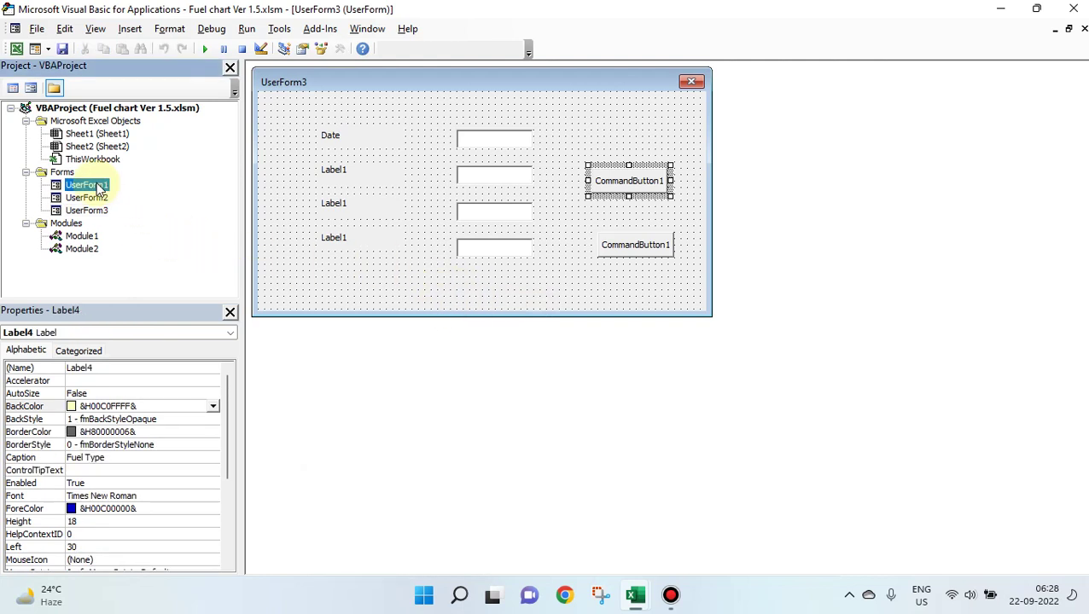
left_click(653, 182)
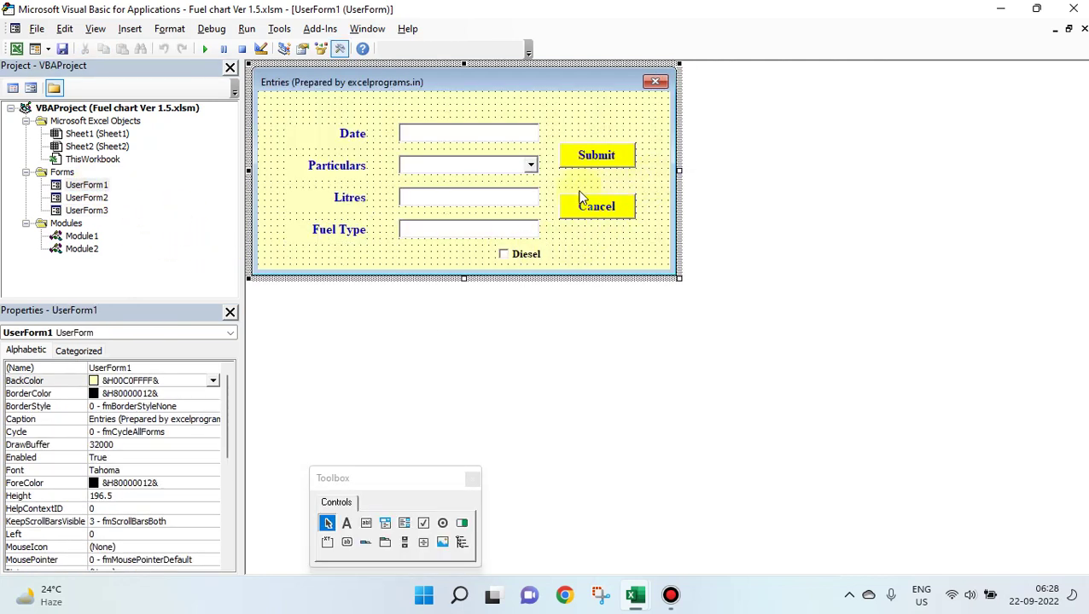
left_click(478, 171)
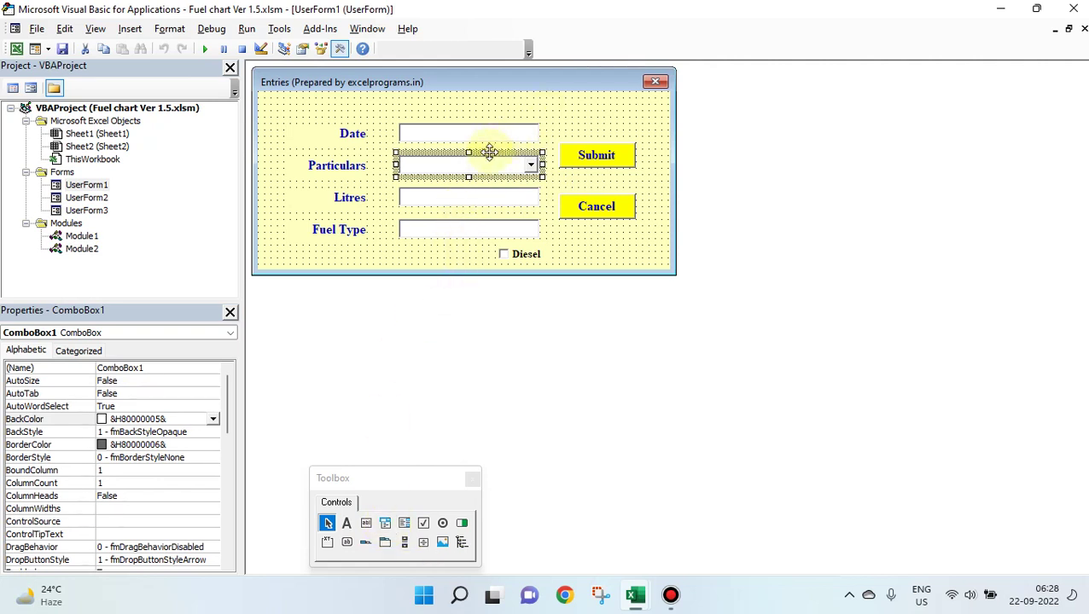
left_click(588, 125)
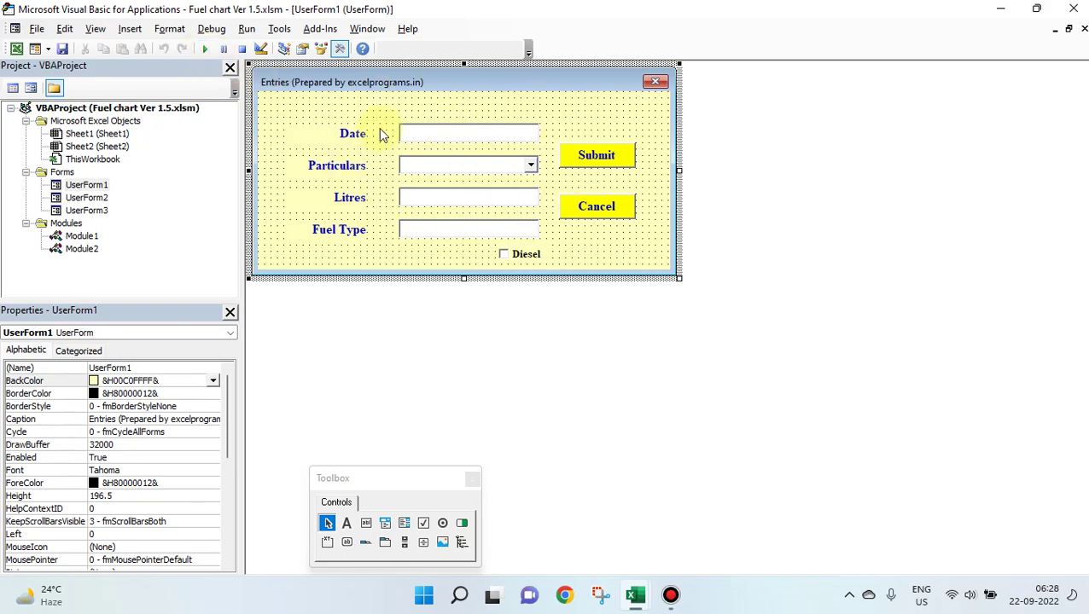
left_click(204, 49)
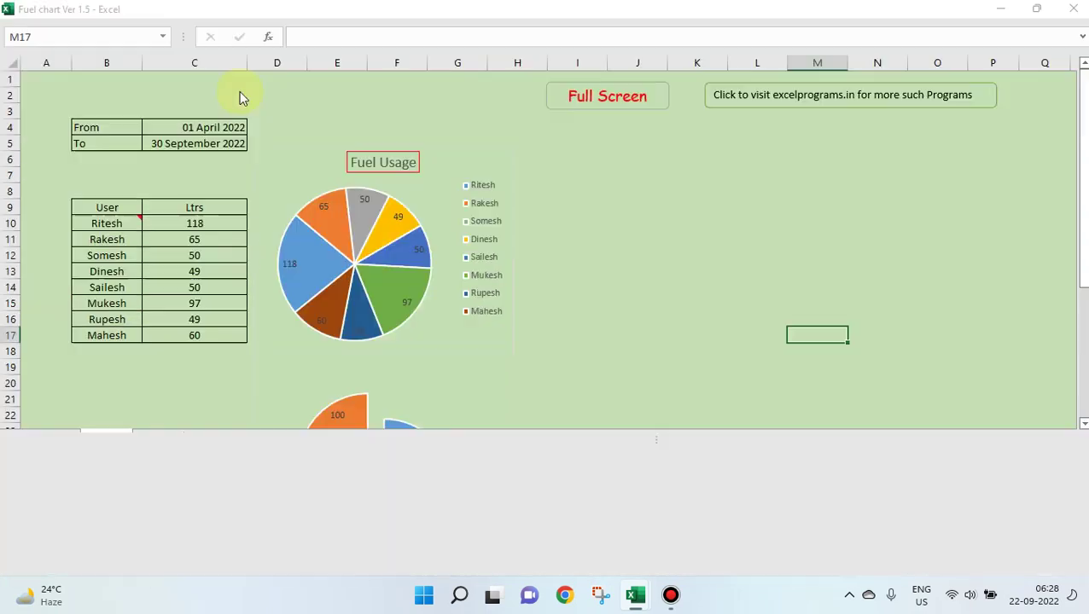
left_click(880, 315)
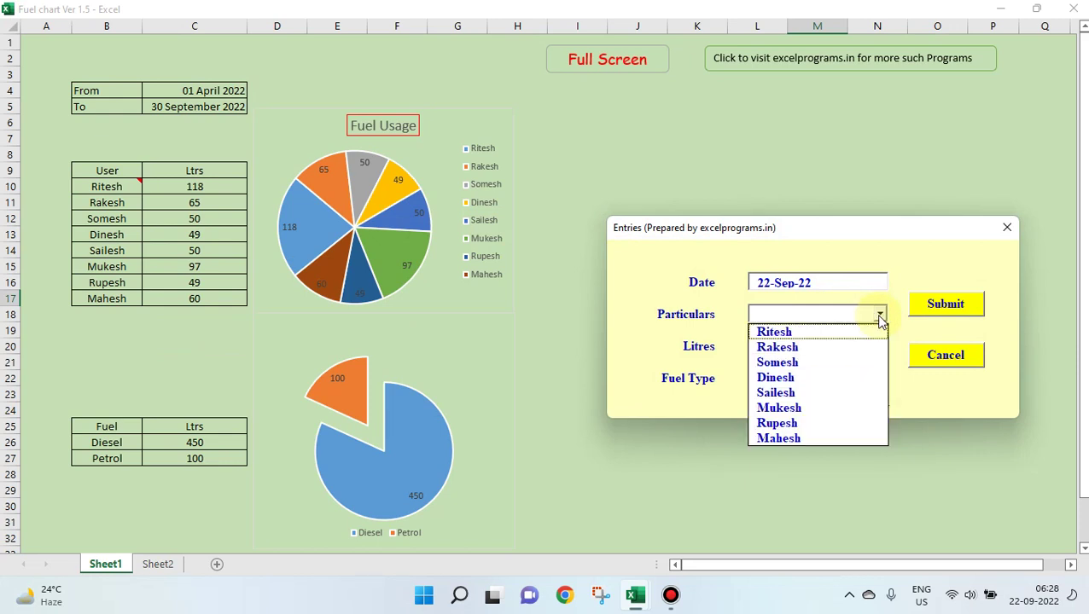
left_click(828, 376)
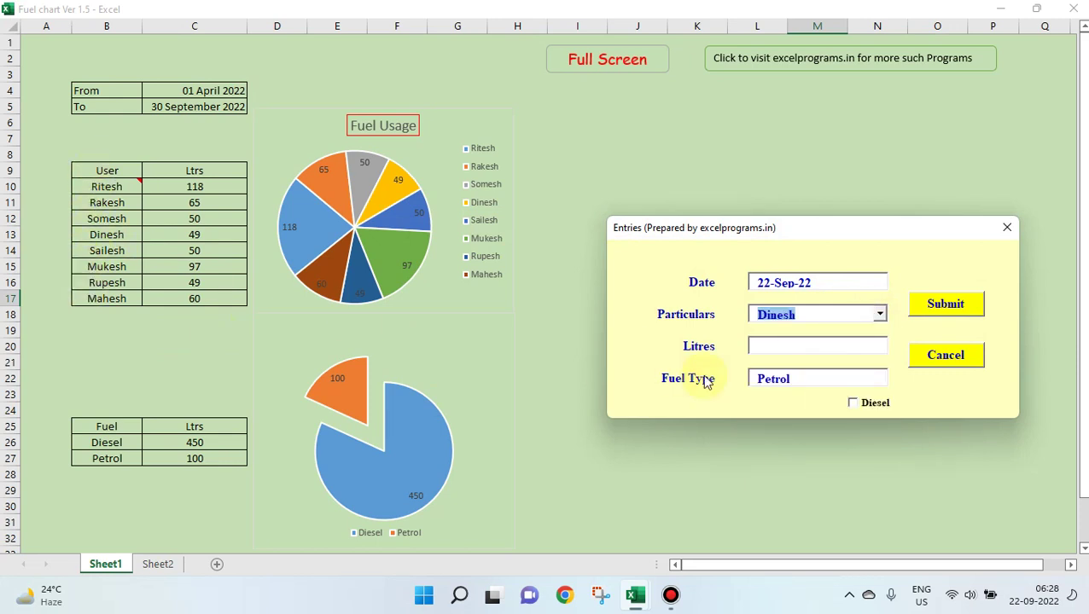
left_click(917, 356)
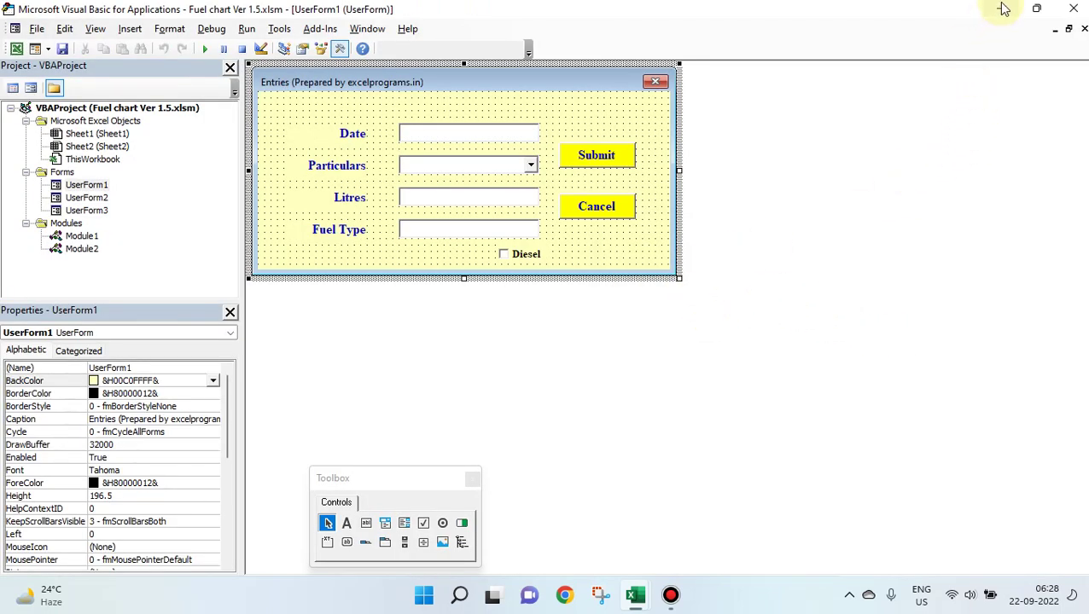
Step: Select UserForm1's Particulars combo box and check that its RowSource is Users_List
left_click(475, 174)
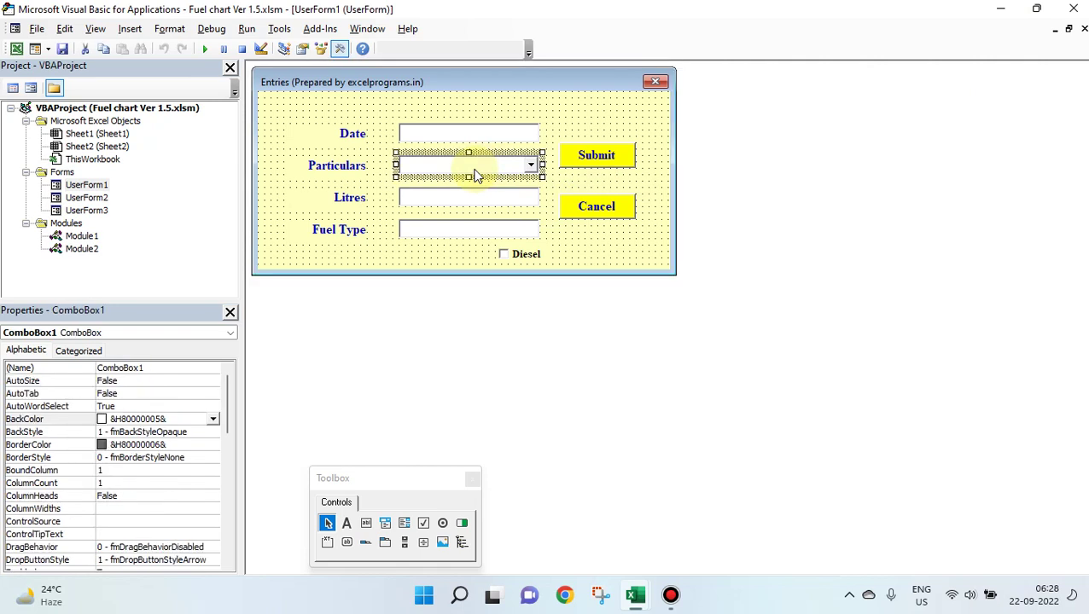
left_click_drag(227, 402, 223, 490)
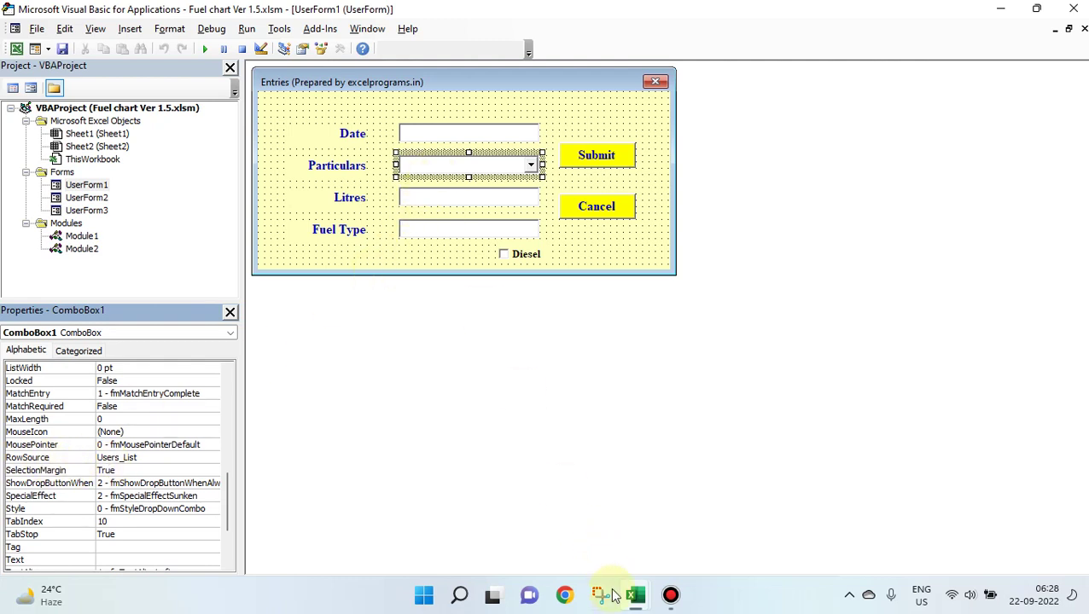
Step: Open UserForm3, cut its second text box, and draw a combo box in its place
left_click(90, 212)
double_click(91, 212)
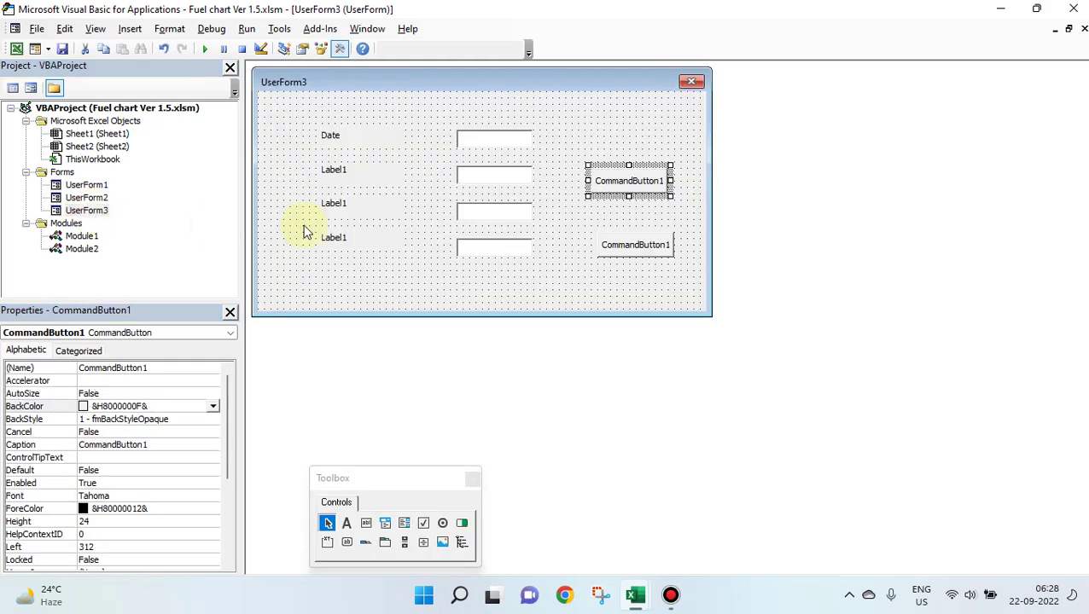
left_click(481, 181)
right_click(480, 181)
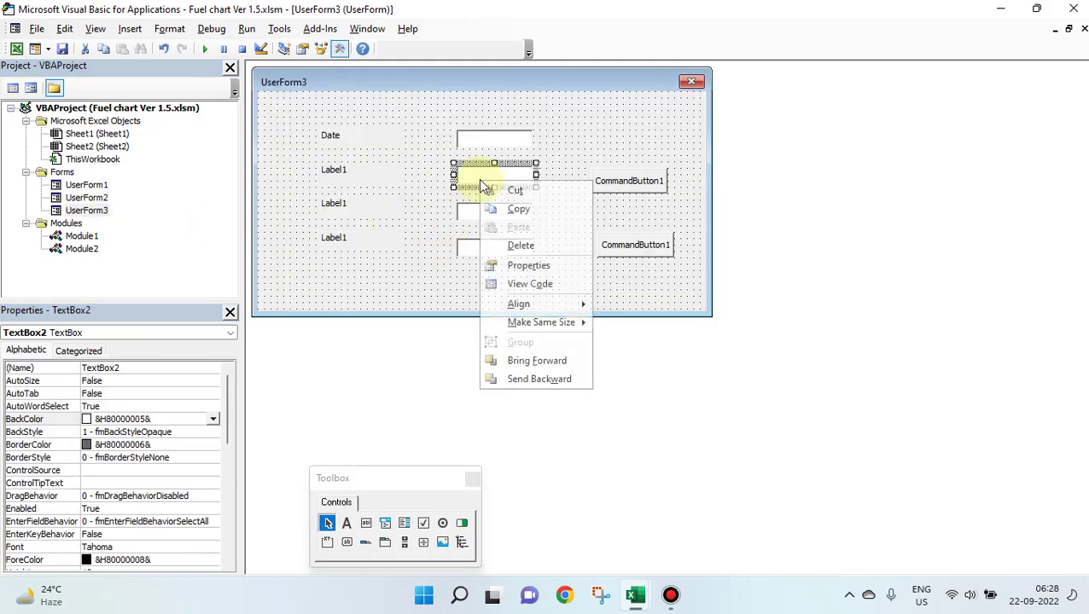
left_click(515, 192)
left_click(385, 523)
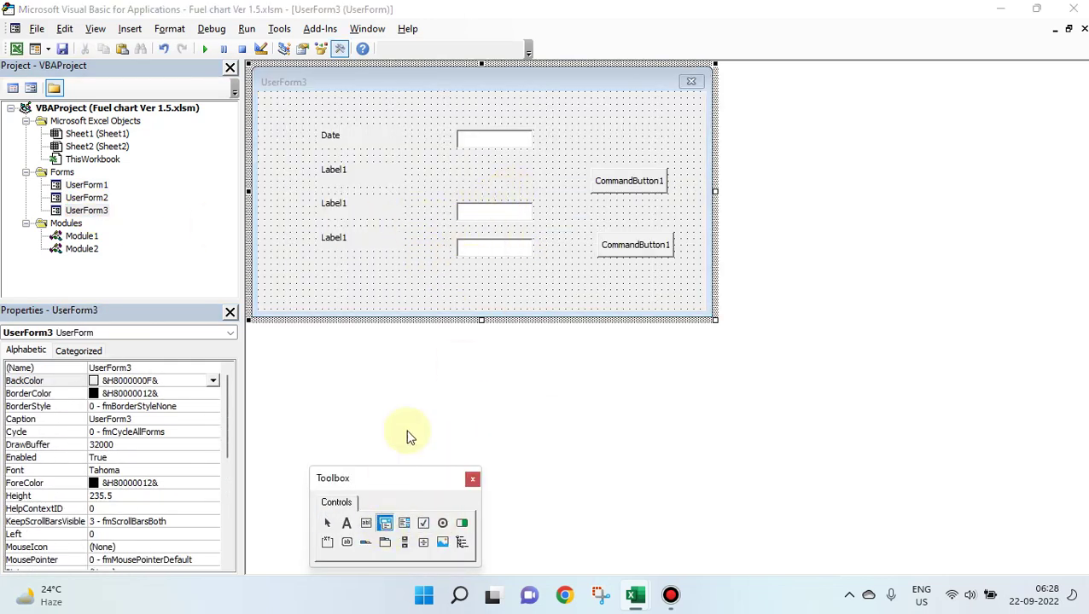
mouse_move(459, 154)
left_mouse_down()
mouse_move(542, 175)
mouse_move(486, 192)
left_mouse_up()
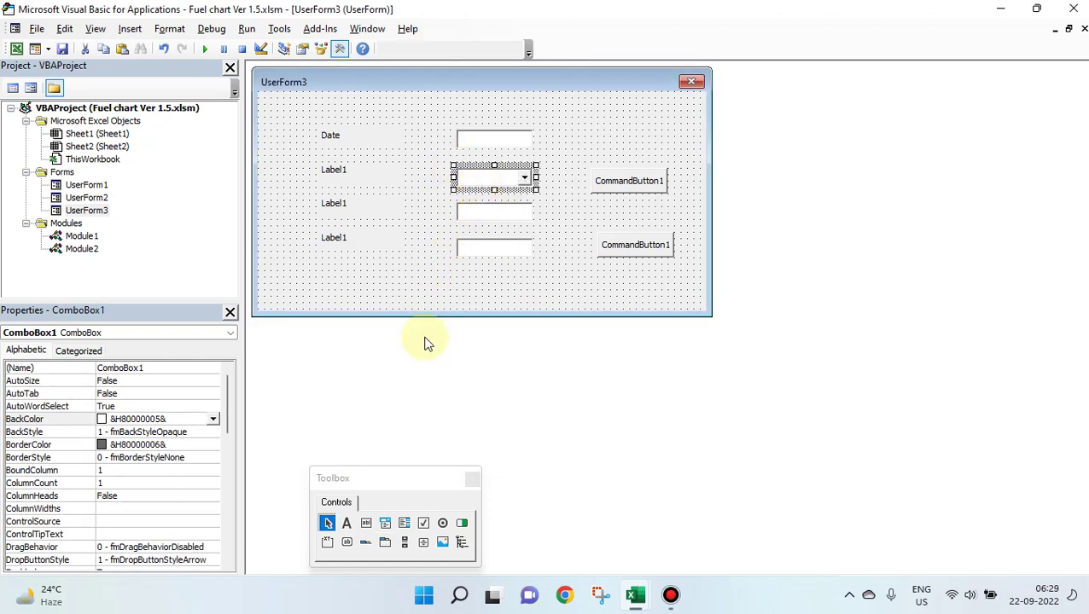
Step: Widen the whole column of input fields to the right
left_click_drag(481, 122, 484, 282)
left_click_drag(538, 139, 559, 141)
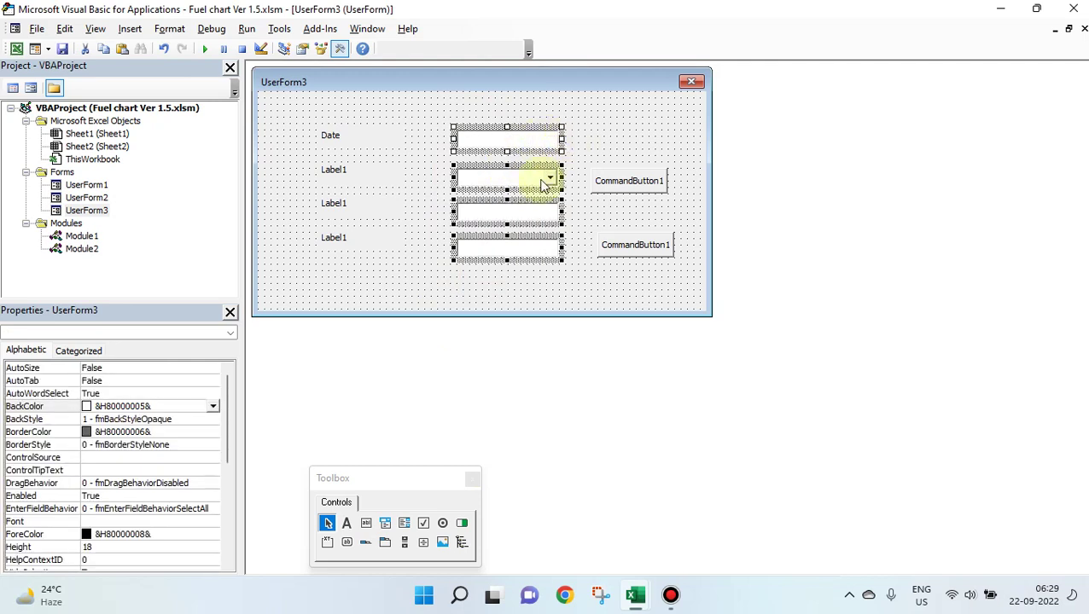
left_click(496, 299)
Step: Set the new combo box's RowSource to Users_List
left_click(512, 186)
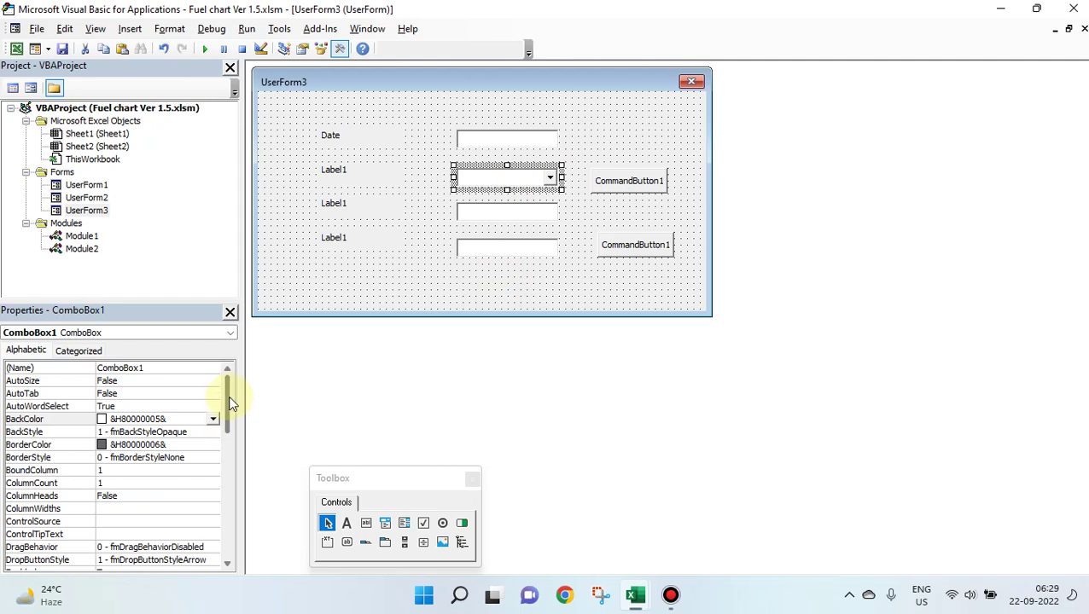
left_click_drag(228, 395, 228, 504)
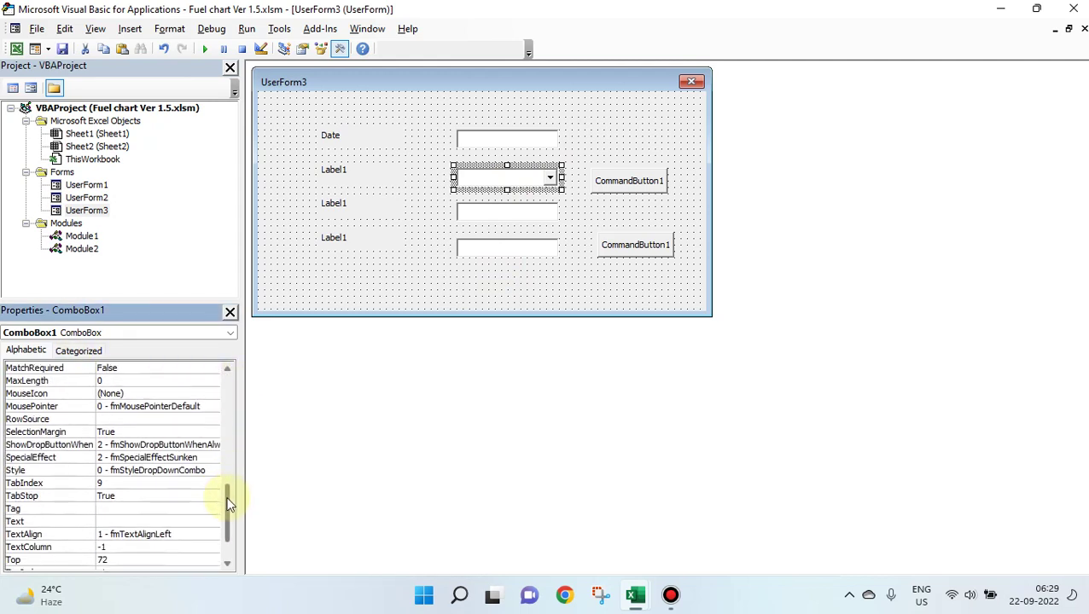
scroll(225, 499, "down", 1)
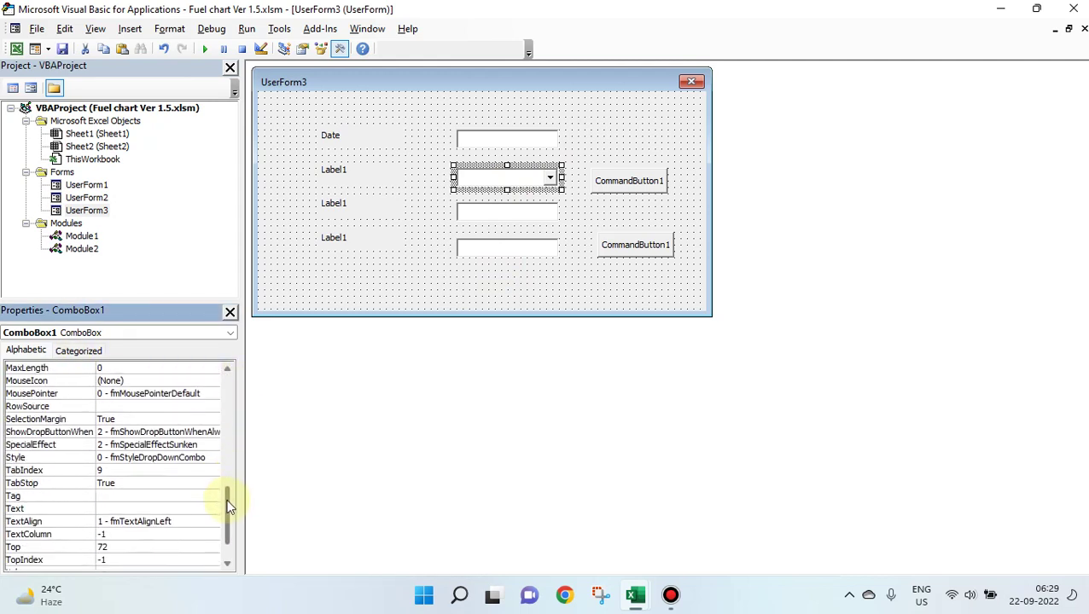
left_click(45, 408)
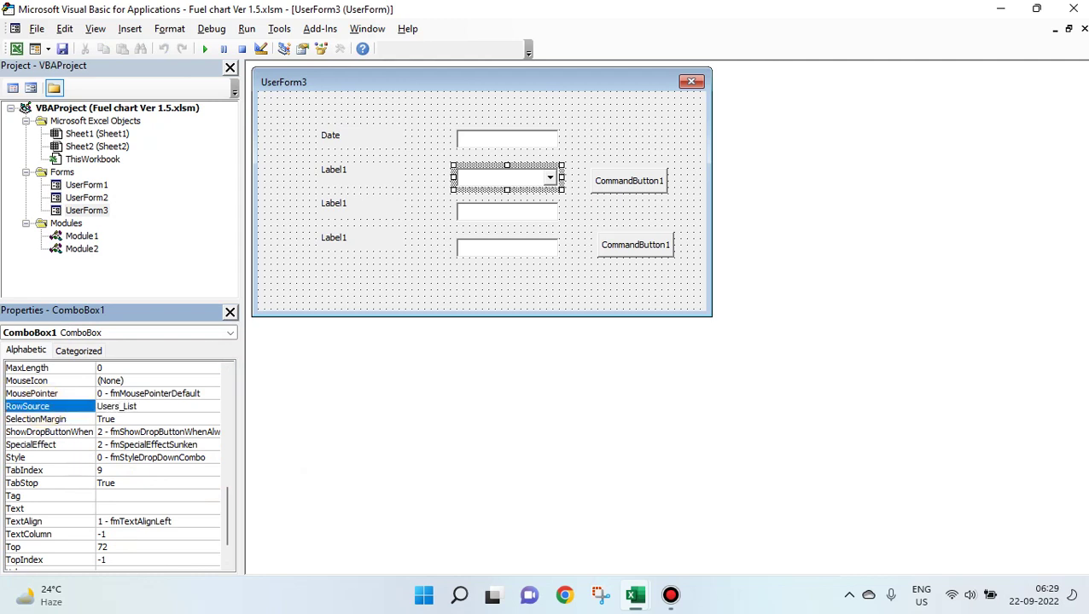
Step: Test-run UserForm3 and check the combo box lists the users Ritesh through Mahesh
left_click(443, 282)
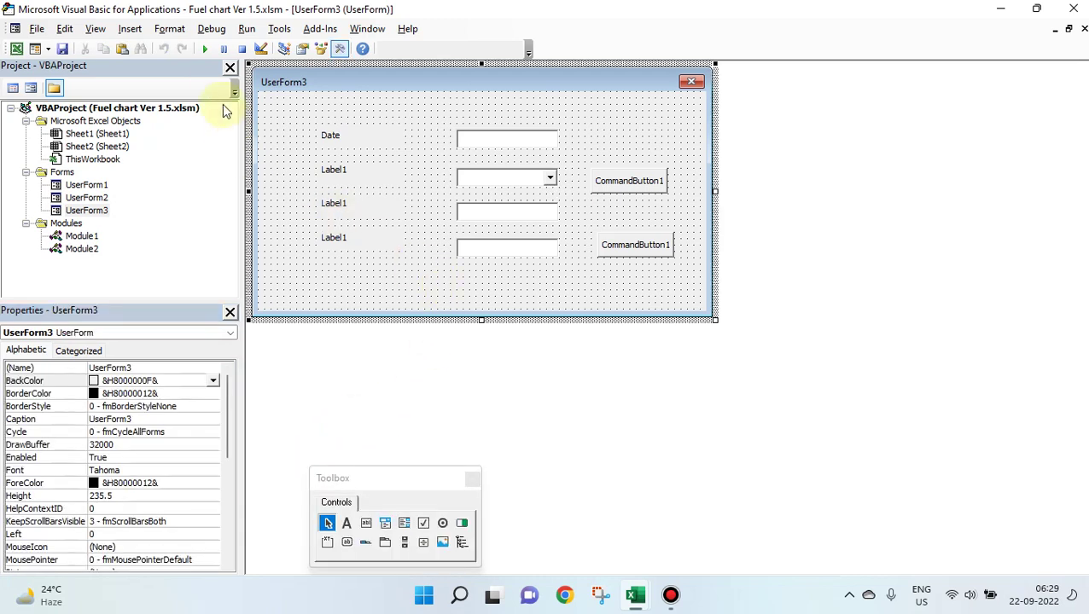
left_click(204, 49)
left_click(615, 276)
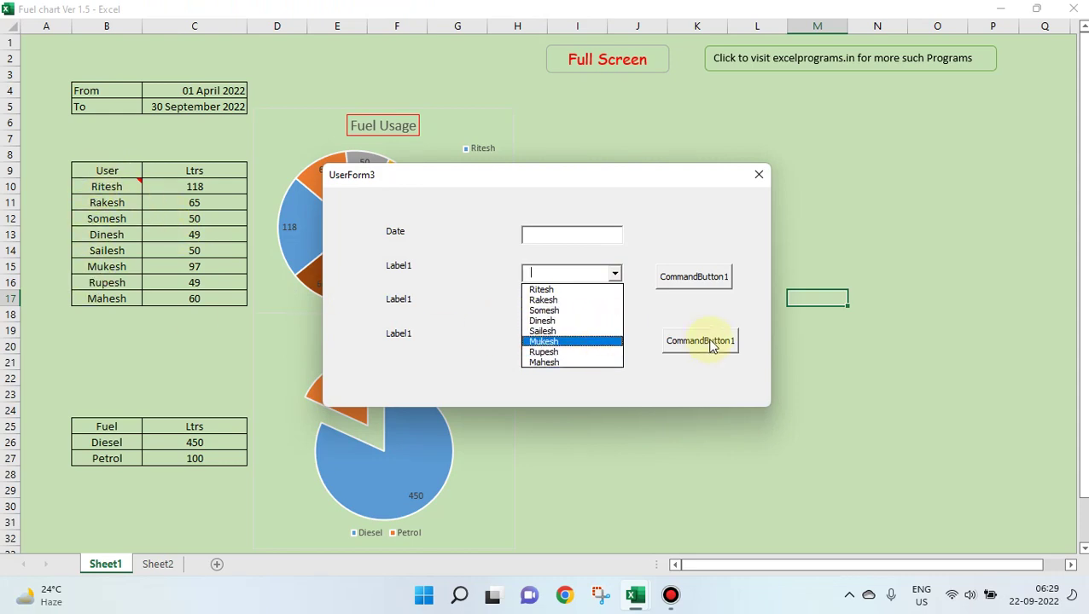
left_click(759, 174)
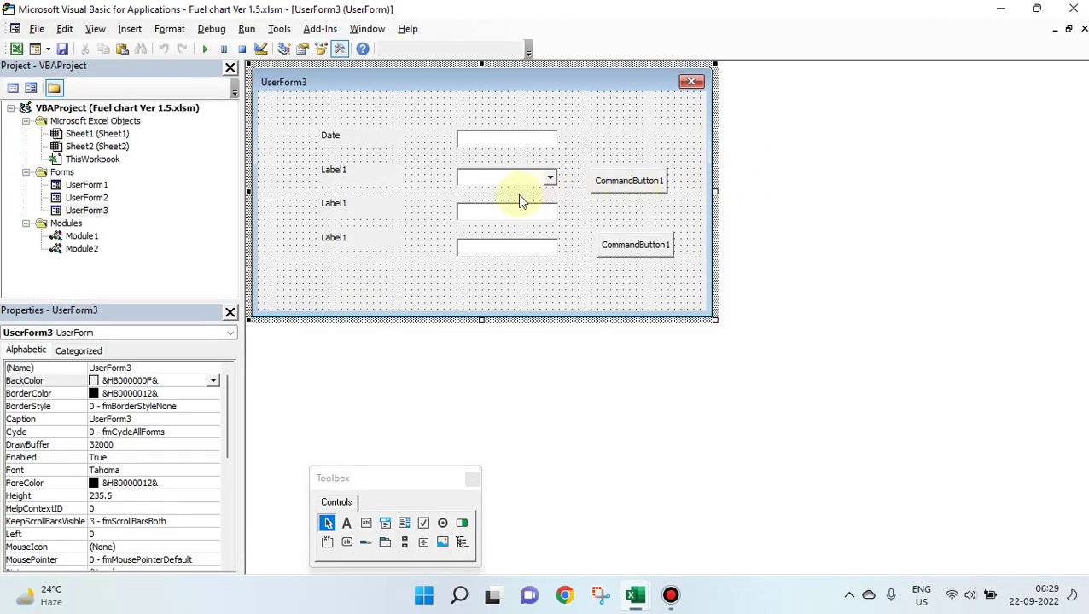
left_click(529, 184)
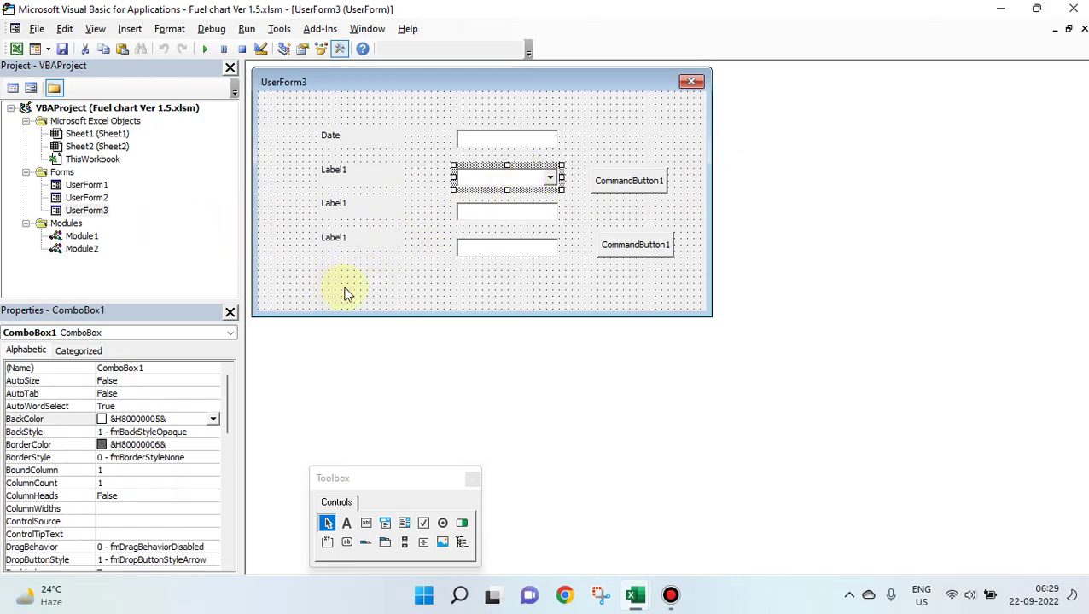
Step: Minimize the VBA editor and bring the fuel chart workbook back on screen
left_click(1000, 8)
left_click(1000, 10)
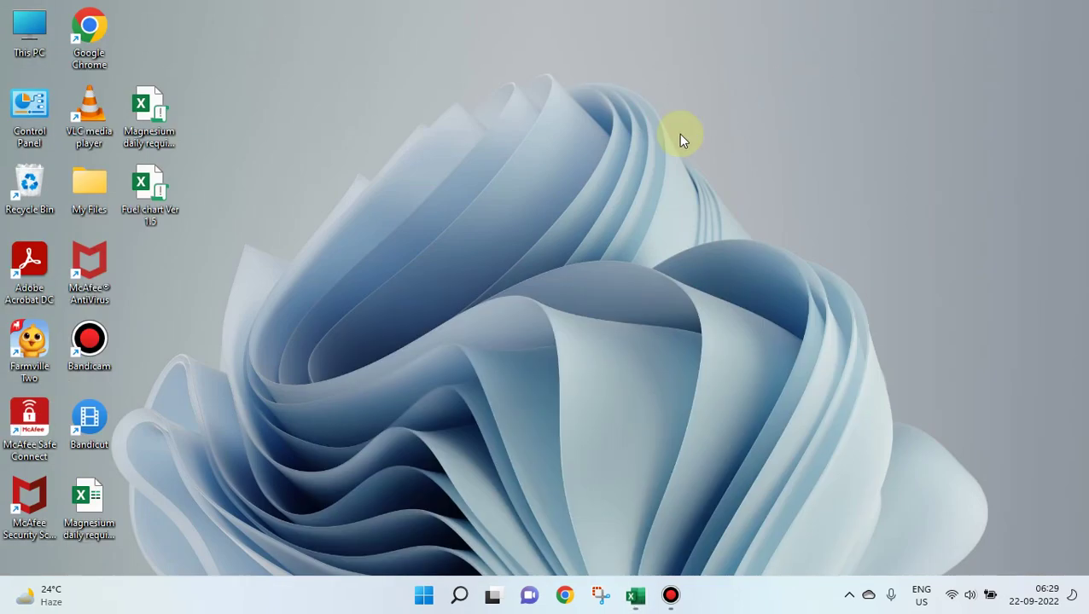
mouse_move(635, 595)
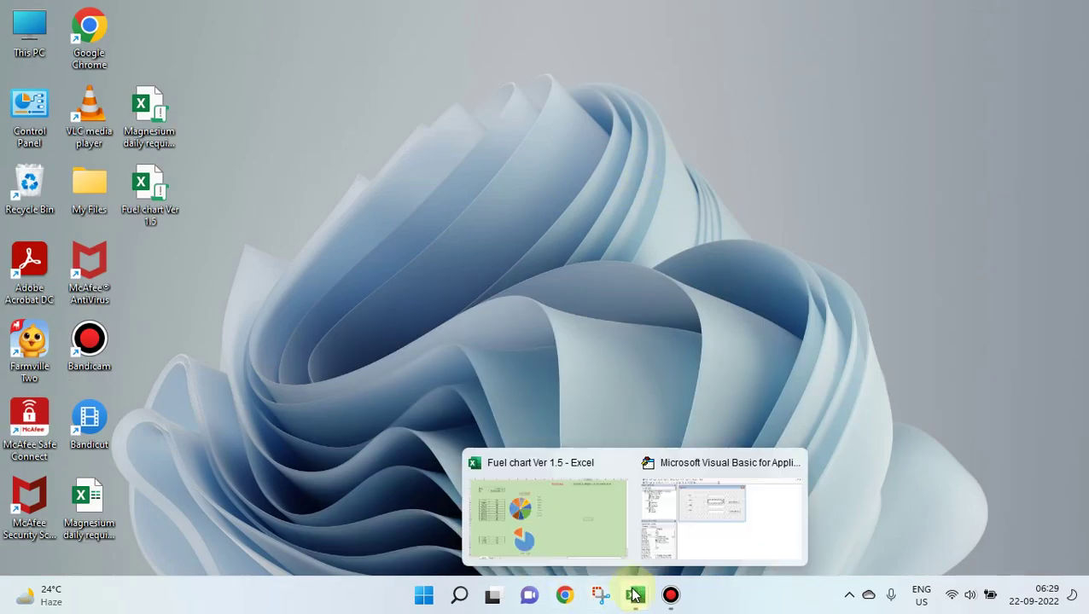
left_click(583, 530)
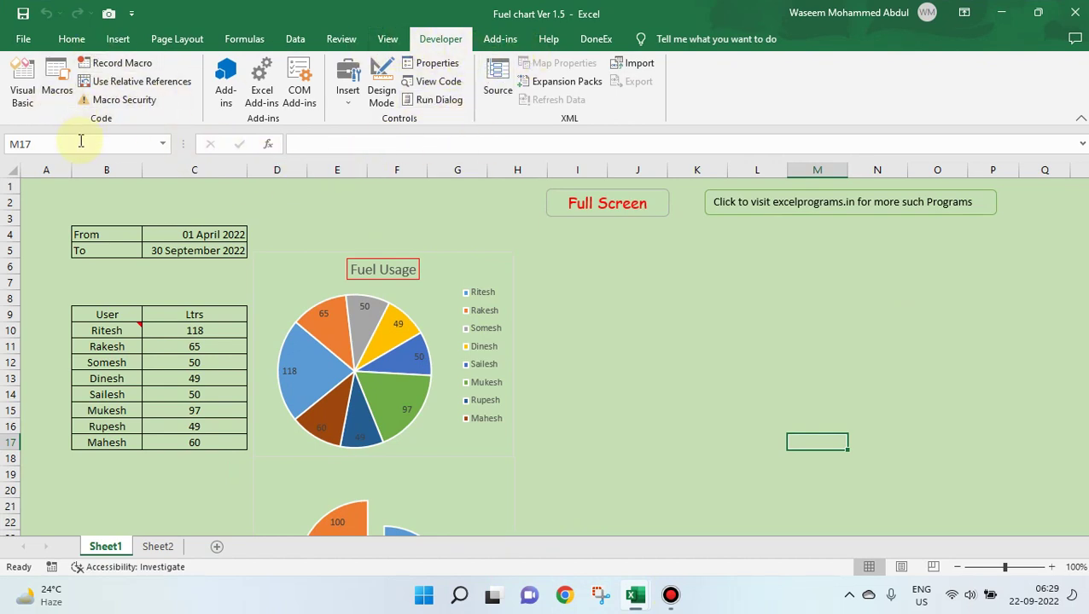
Step: In Name Manager, confirm Users_List refers to =Sheet1!$B$10:$B$17, then close without changes
left_click(248, 39)
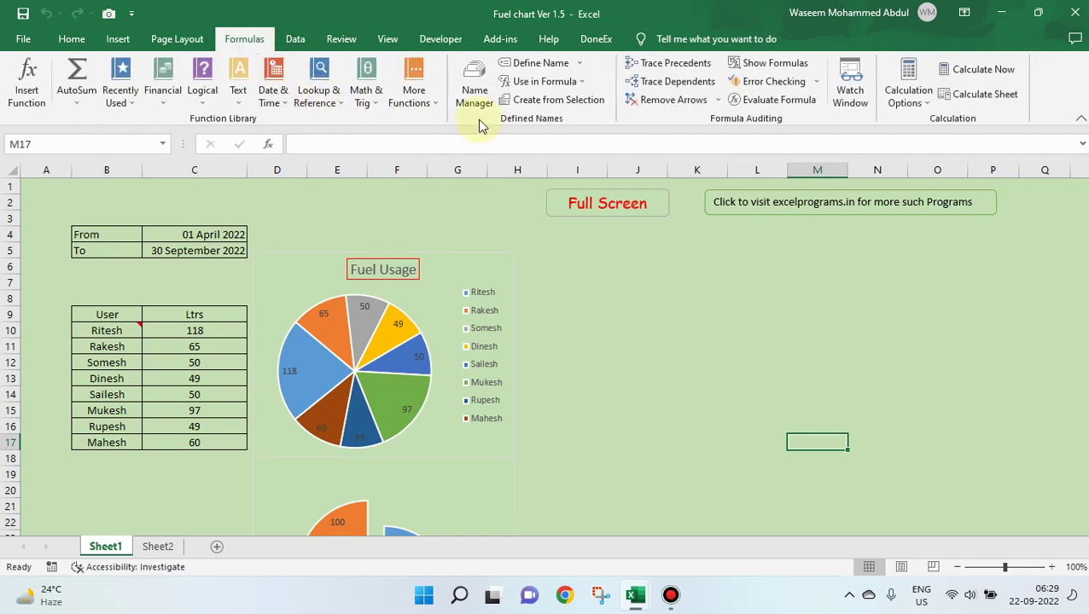
left_click(475, 95)
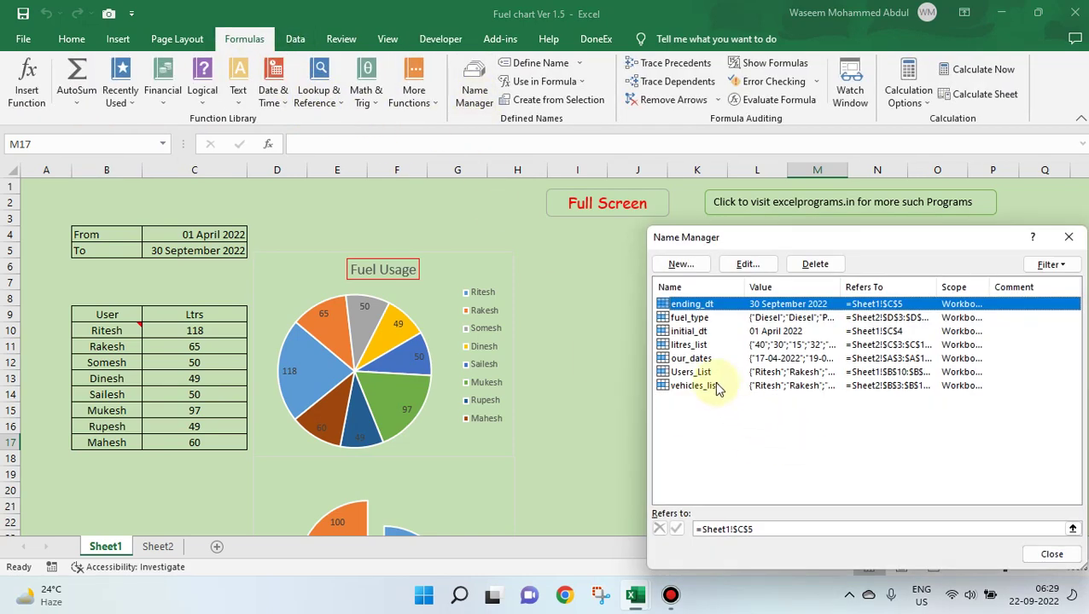
left_click(698, 373)
left_click(747, 266)
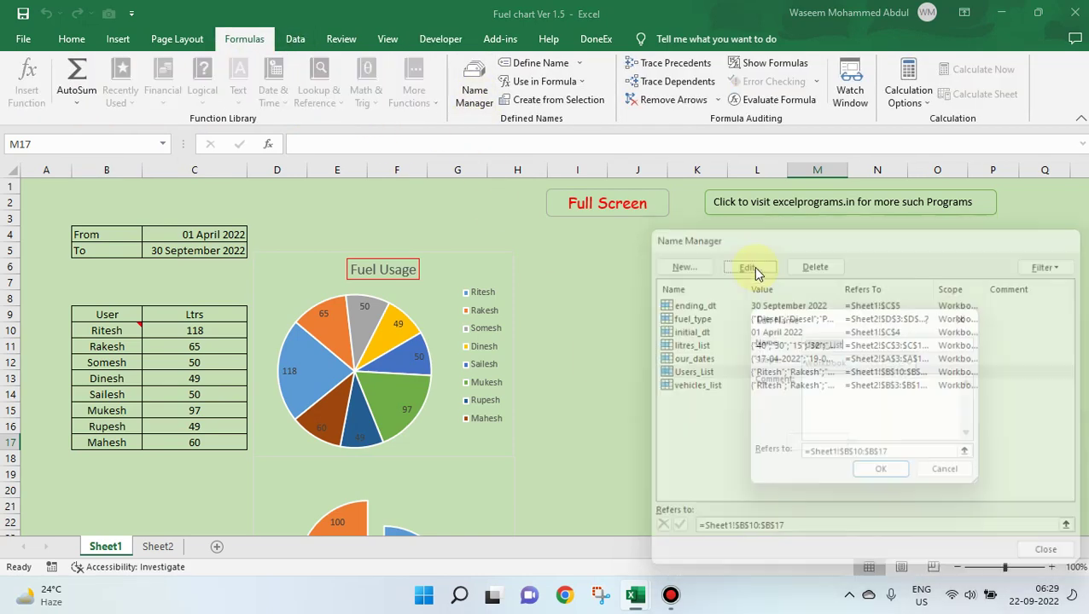
left_click_drag(887, 318, 700, 204)
left_click(789, 350)
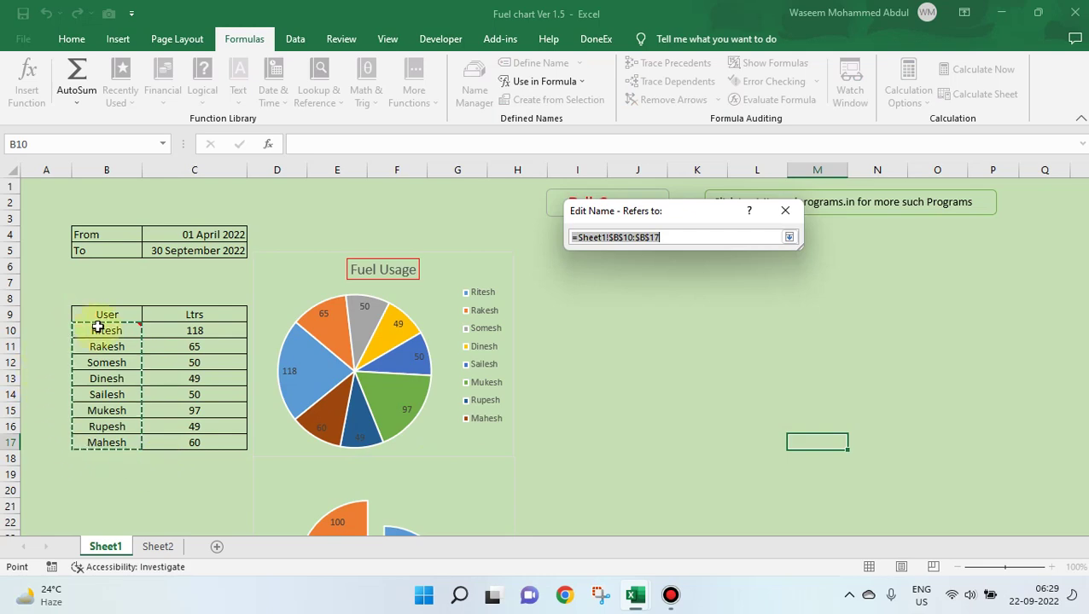
left_click(788, 237)
left_click(790, 210)
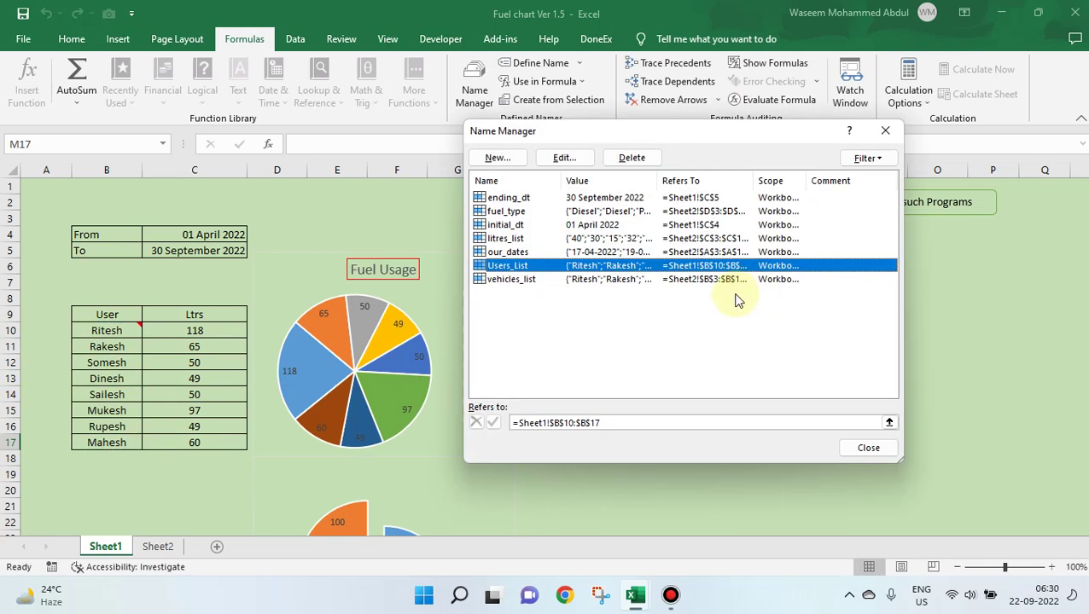
left_click(868, 449)
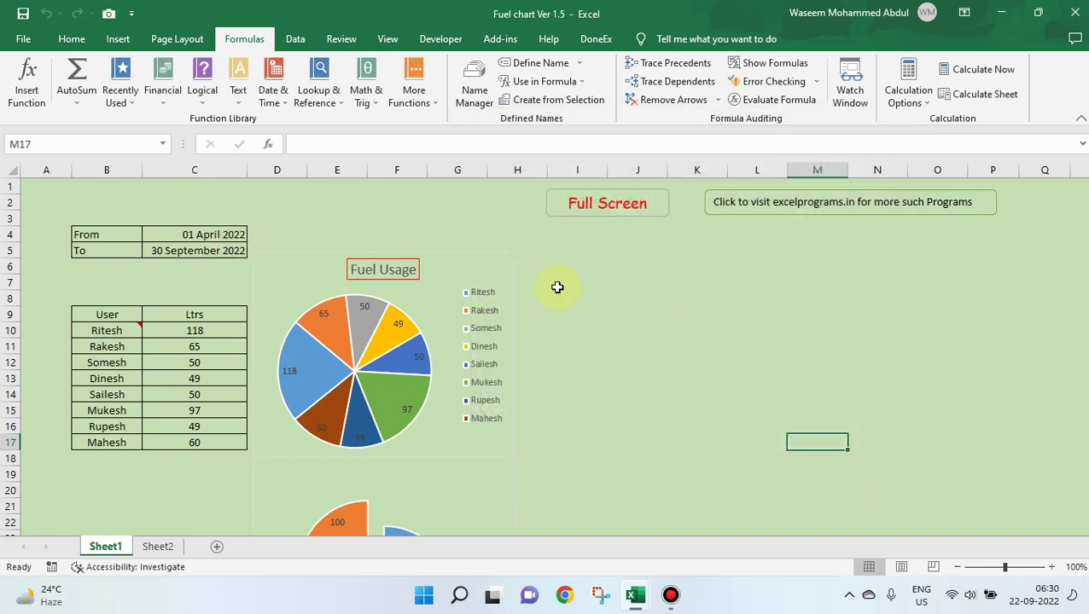
Step: Check the Name Box reference for the date cells C4:C5 and the empty range J7:J15
left_click_drag(205, 233, 207, 250)
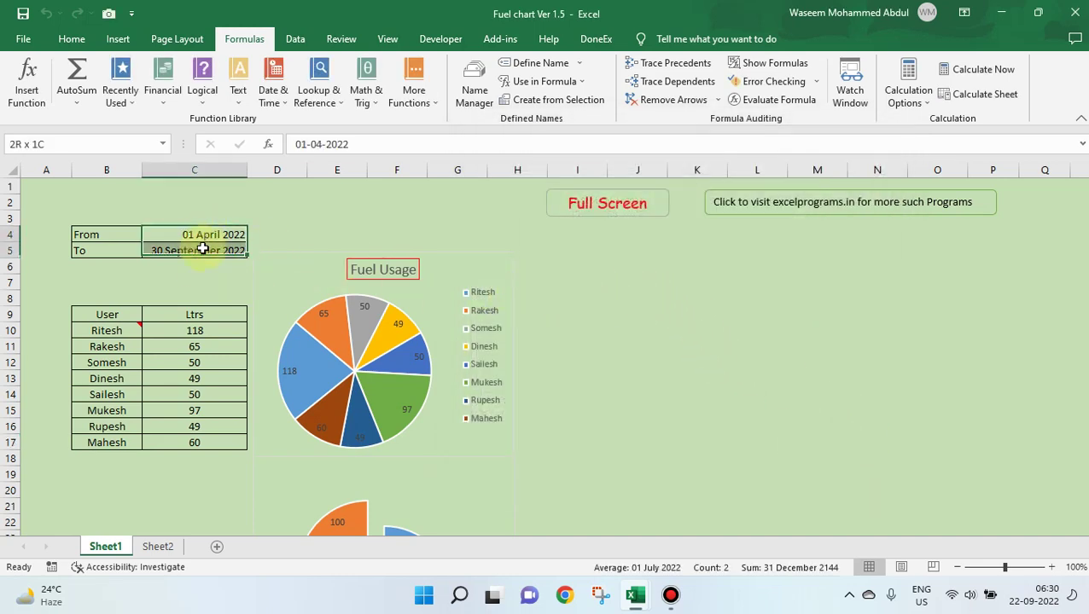
left_click(97, 149)
left_click(641, 287)
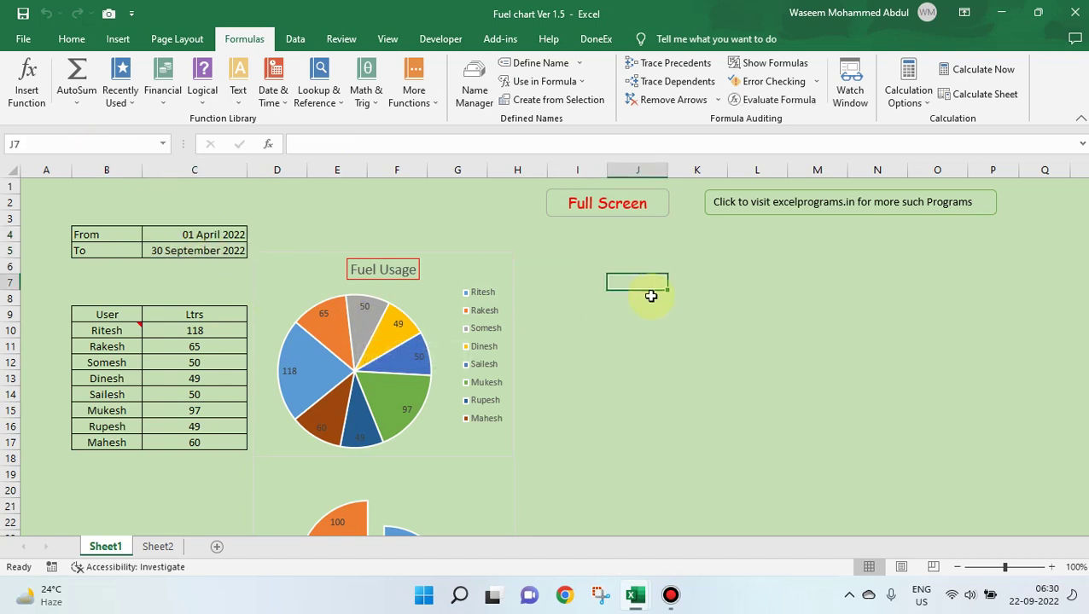
left_click_drag(638, 282, 637, 410)
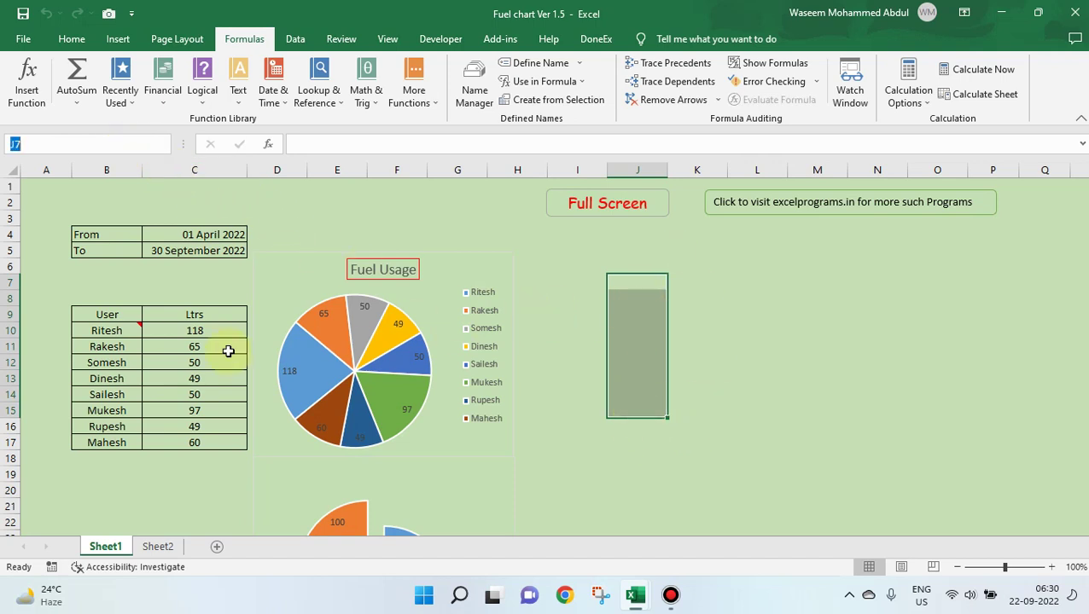
Step: Select the user names B10:B17 to confirm Users_List, then open the VBA editor on UserForm3
left_click(104, 338)
left_click_drag(104, 338, 106, 439)
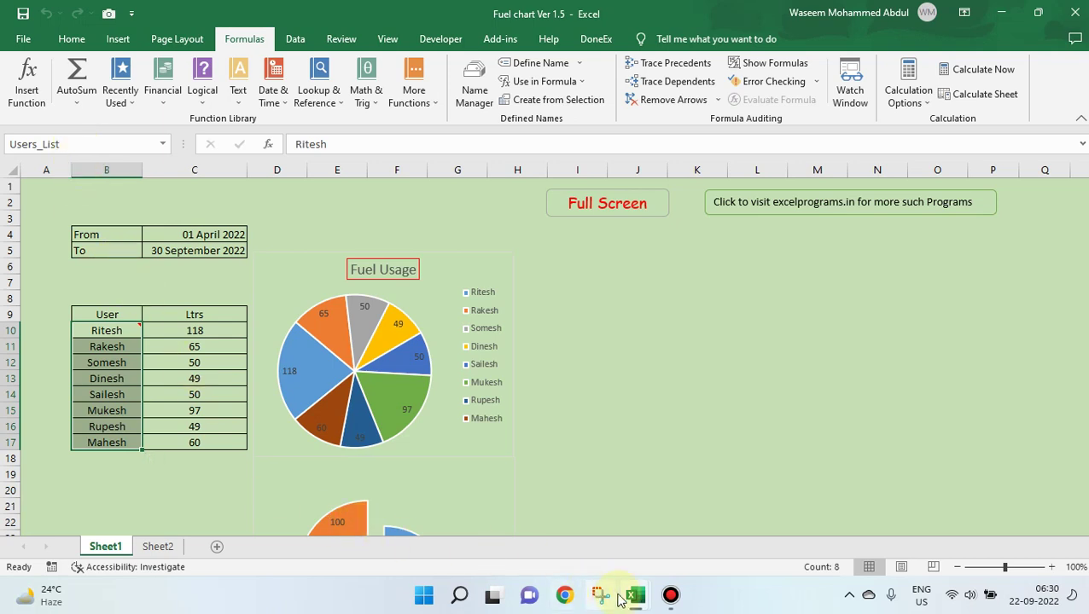
left_click(434, 41)
left_click(21, 81)
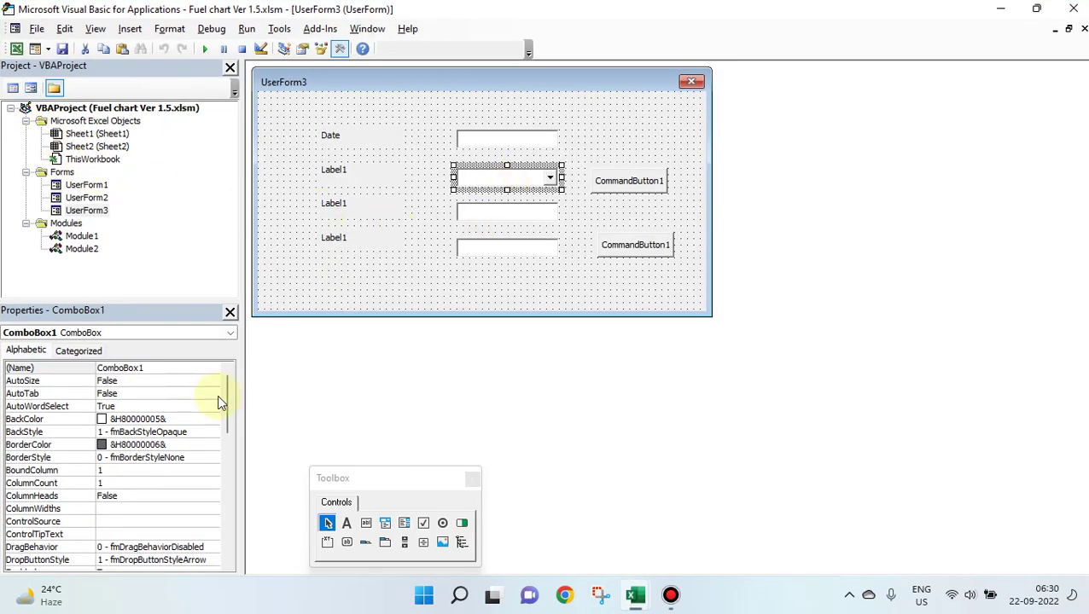
left_click(229, 434)
left_click_drag(228, 434, 223, 519)
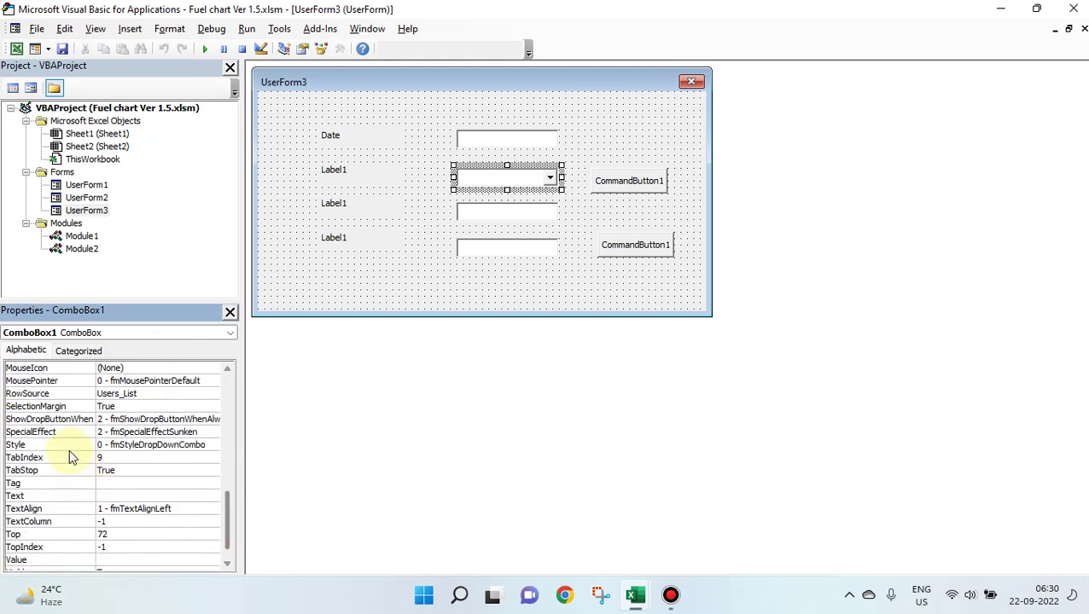
left_click(49, 394)
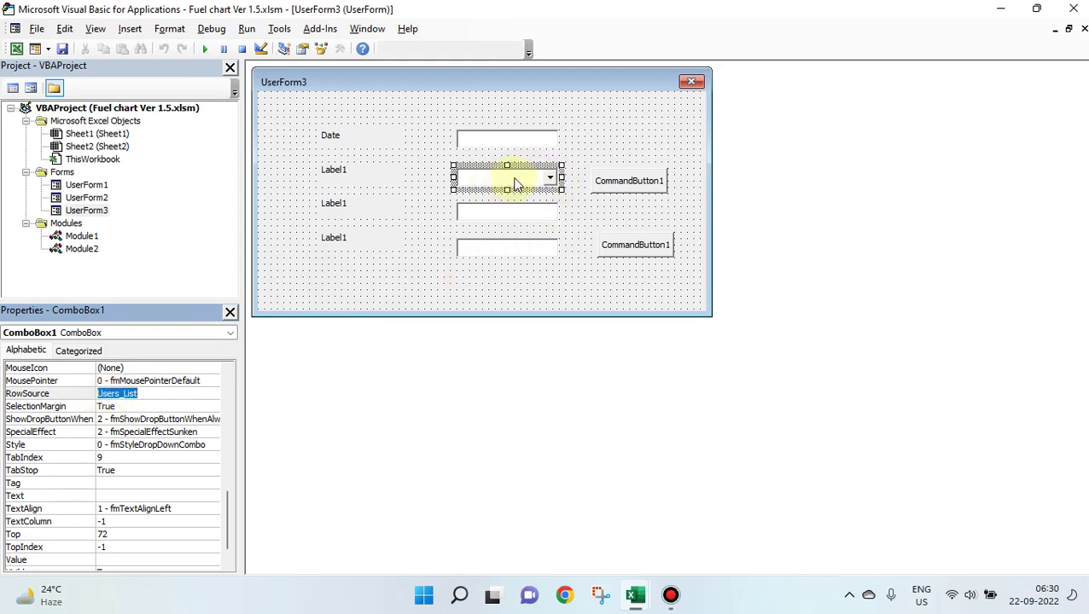
left_click(501, 294)
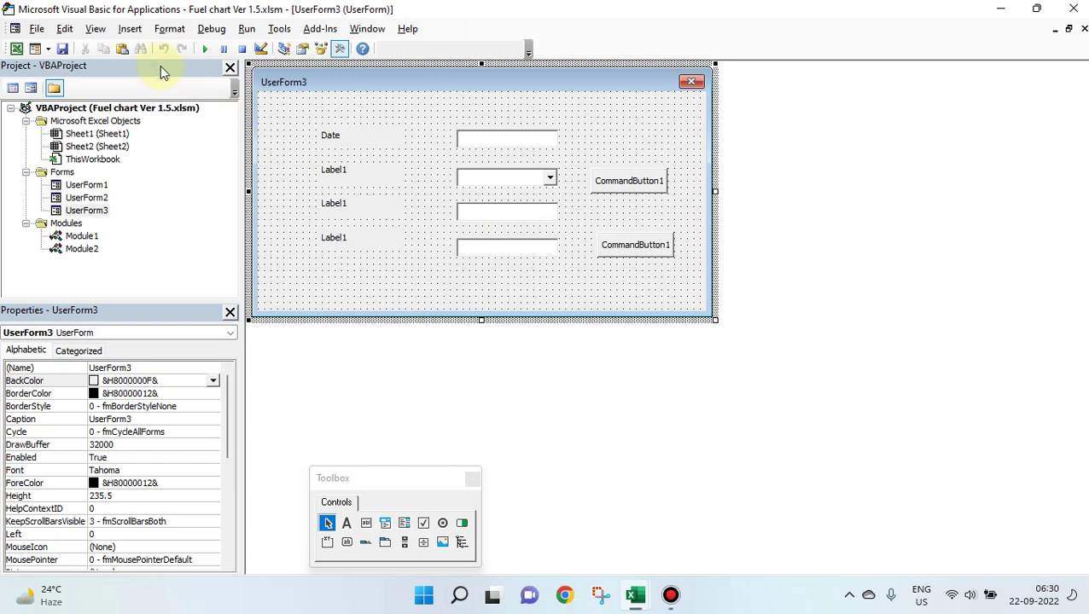
left_click(208, 50)
left_click(616, 273)
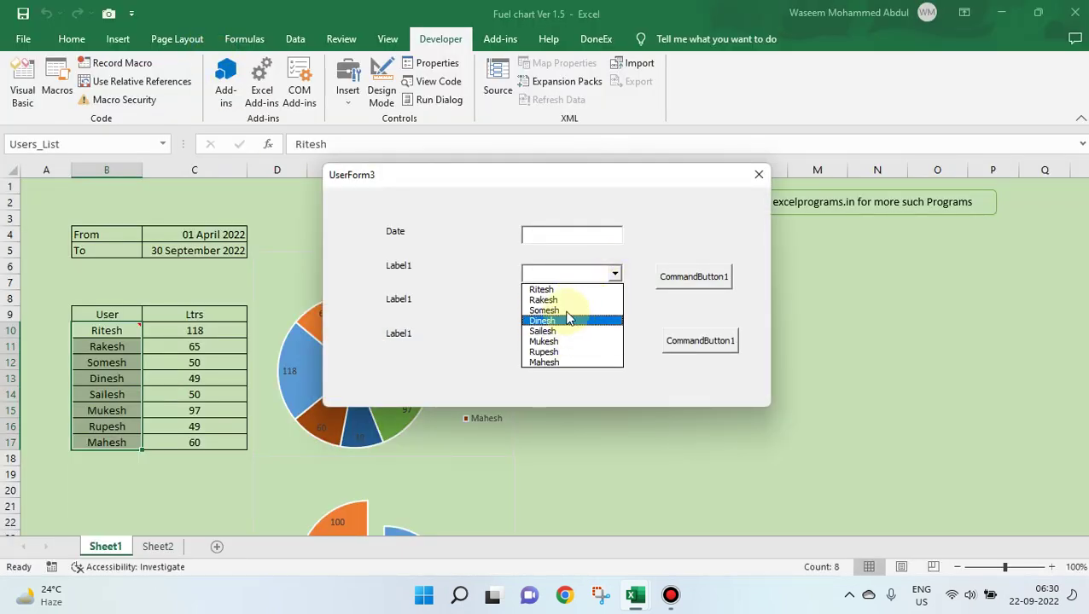
key("Escape")
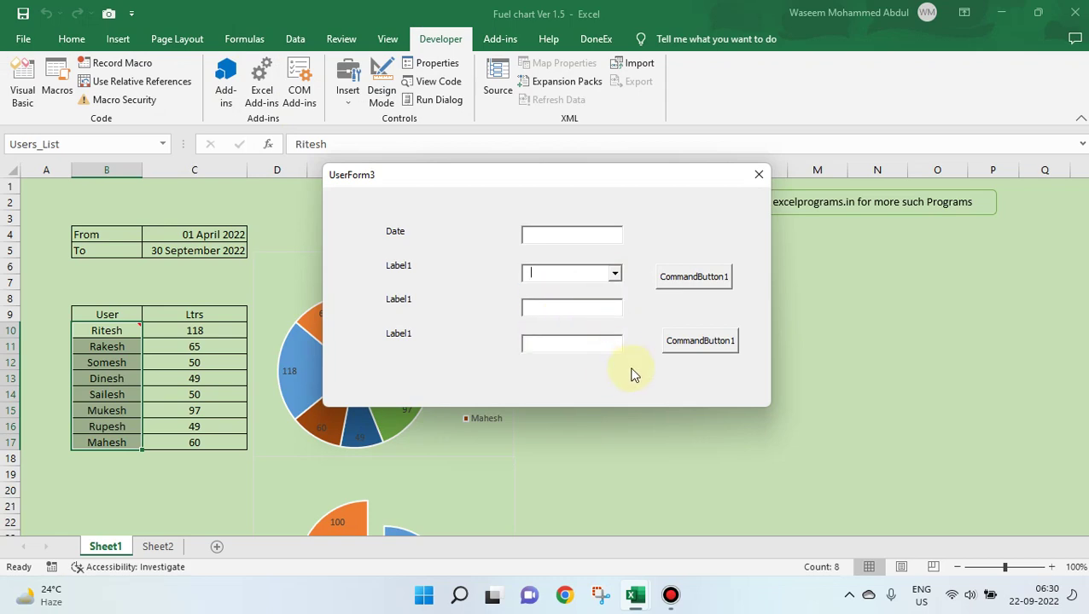
left_click(759, 174)
Step: Set the font of every control on UserForm3 to Times New Roman Bold
left_click(516, 185)
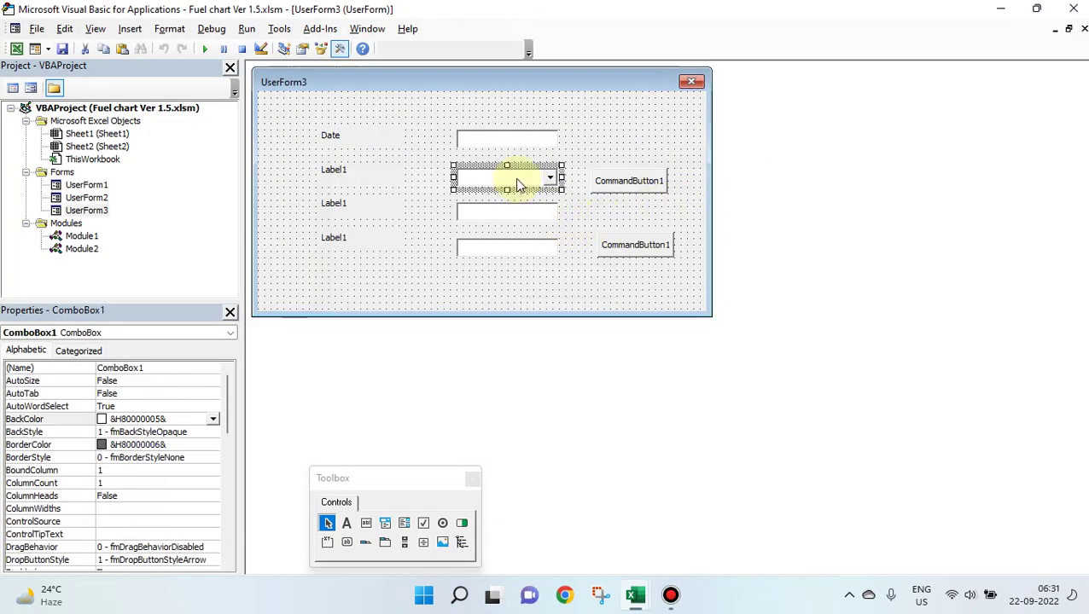
left_click_drag(299, 115, 671, 296)
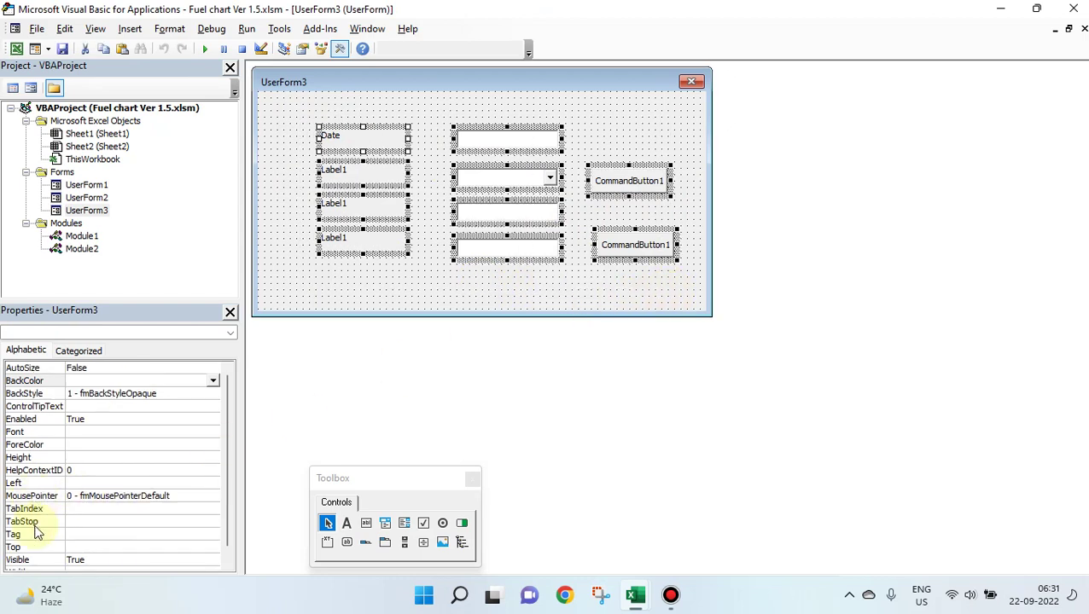
scroll(49, 521, "down", 1)
scroll(43, 520, "down", 1)
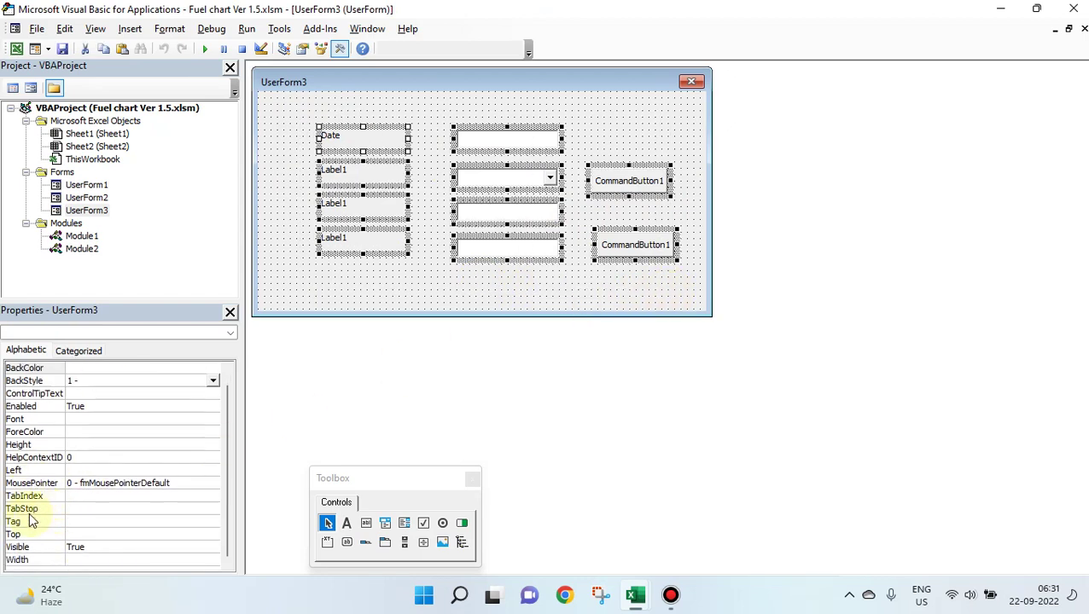
scroll(30, 518, "up", 2)
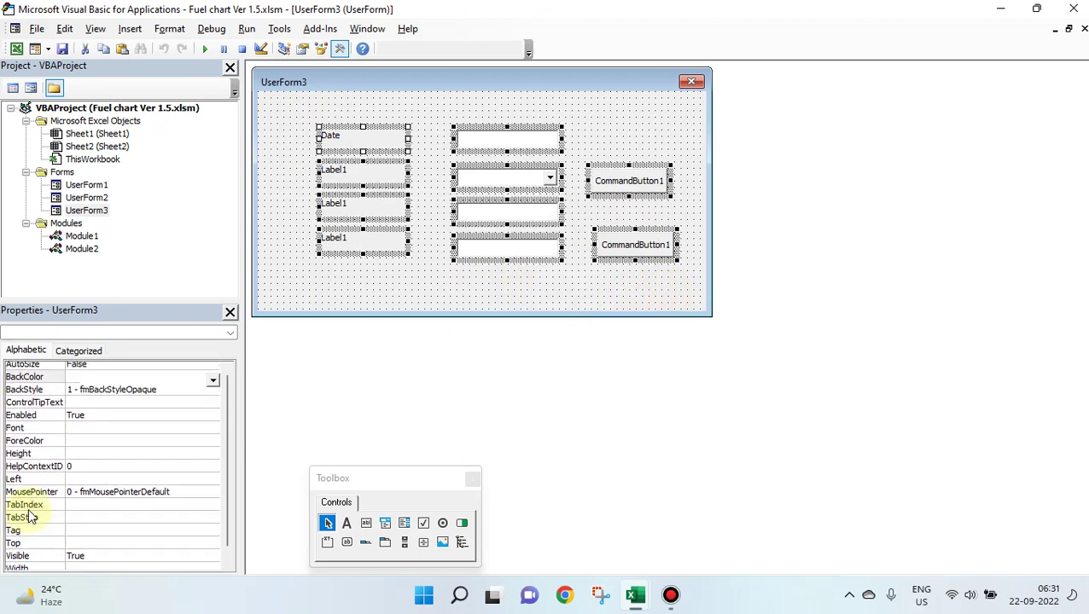
left_click(17, 432)
double_click(17, 432)
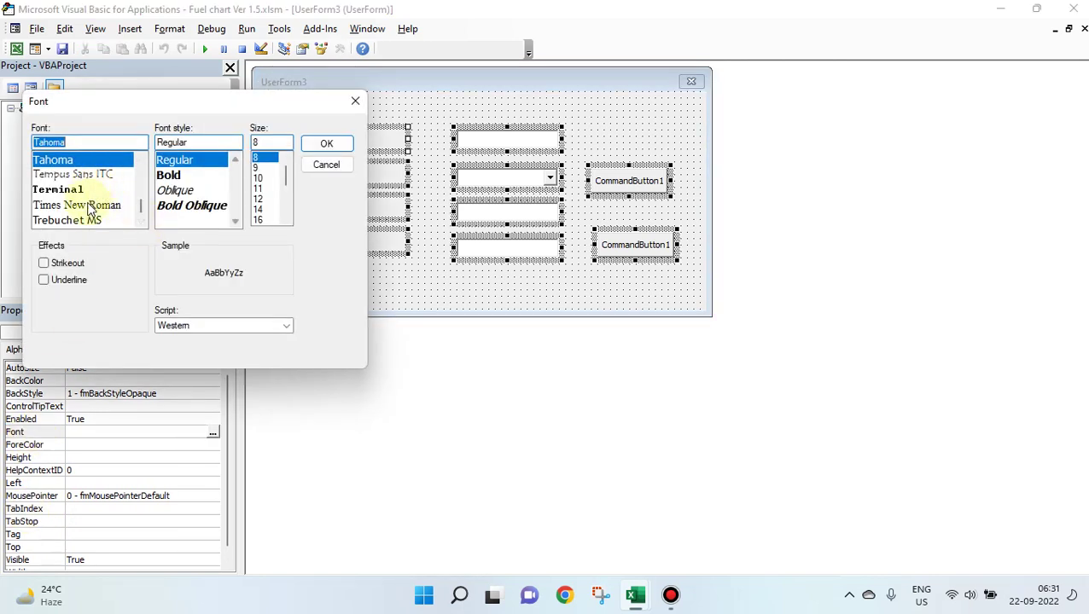
left_click(96, 206)
left_click(181, 190)
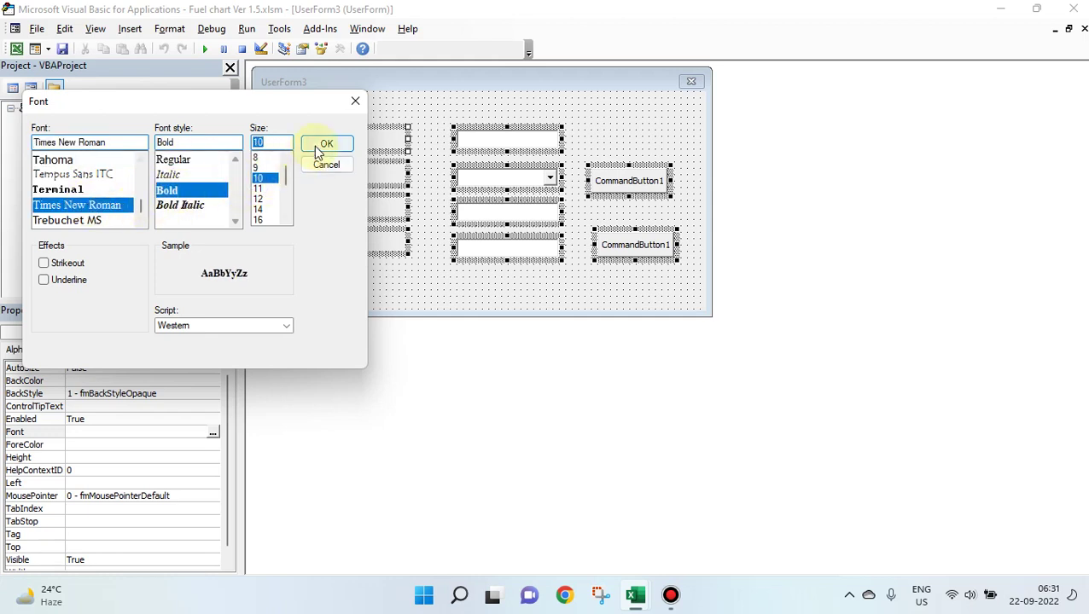
left_click(318, 146)
Step: Make all controls' text blue with ForeColor &H00FF0000&
left_click(525, 293)
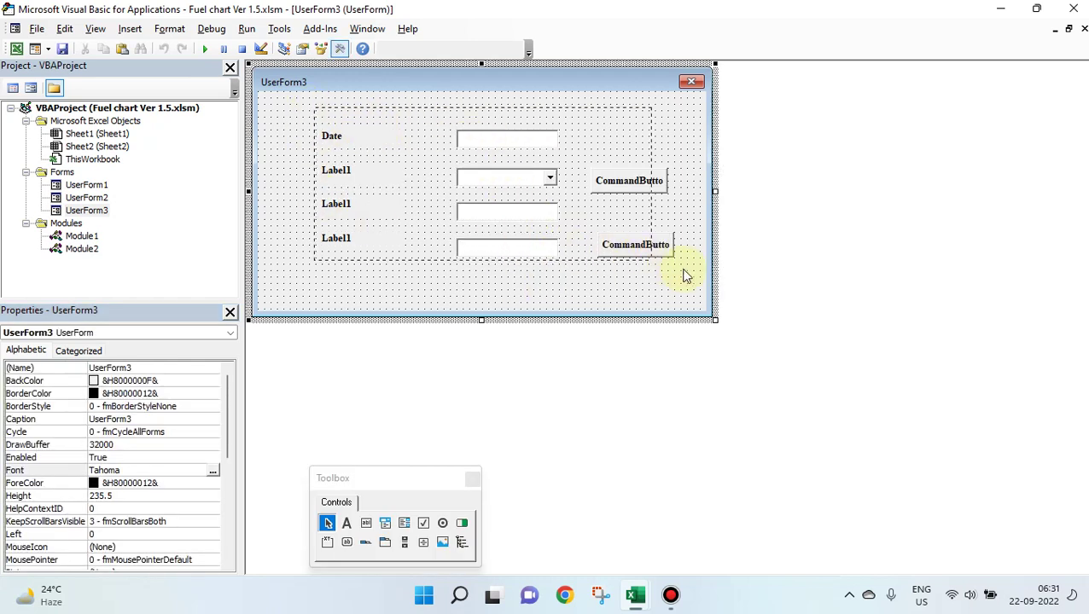
key("ctrl+a")
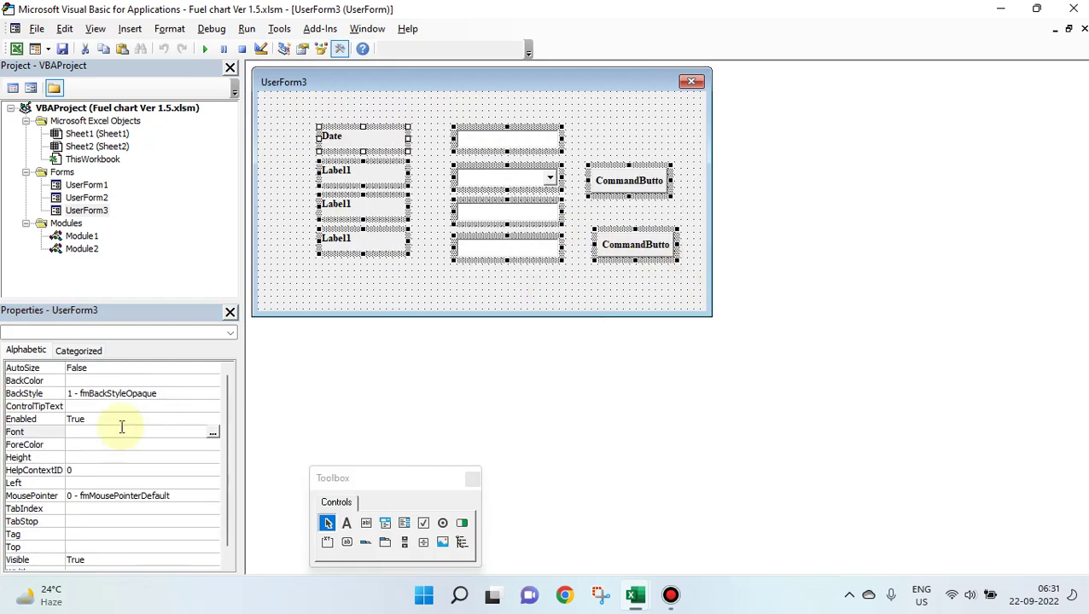
double_click(30, 445)
left_click(115, 464)
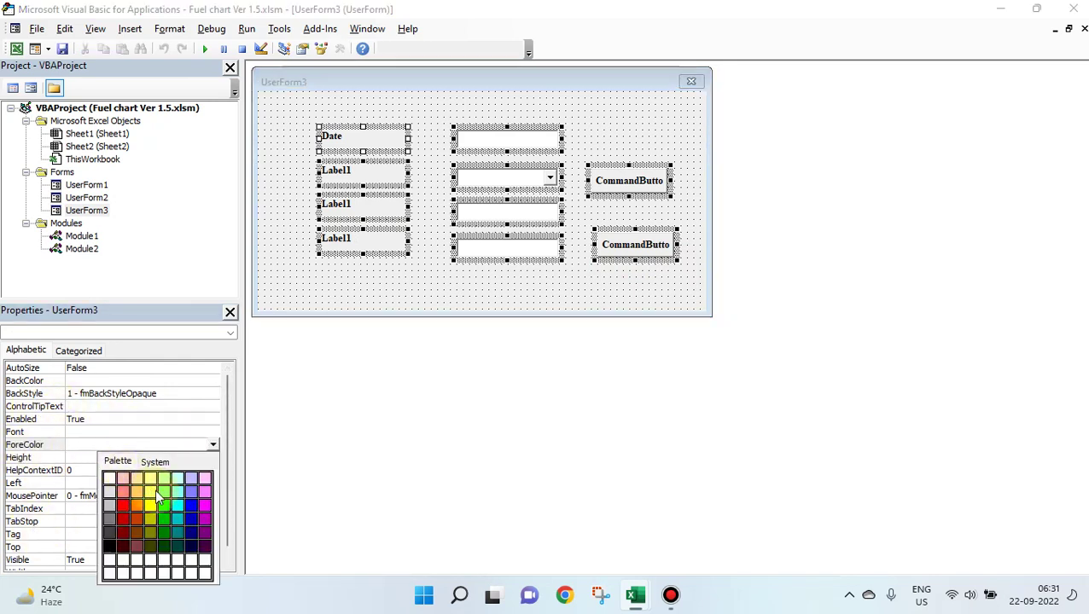
left_click(193, 510)
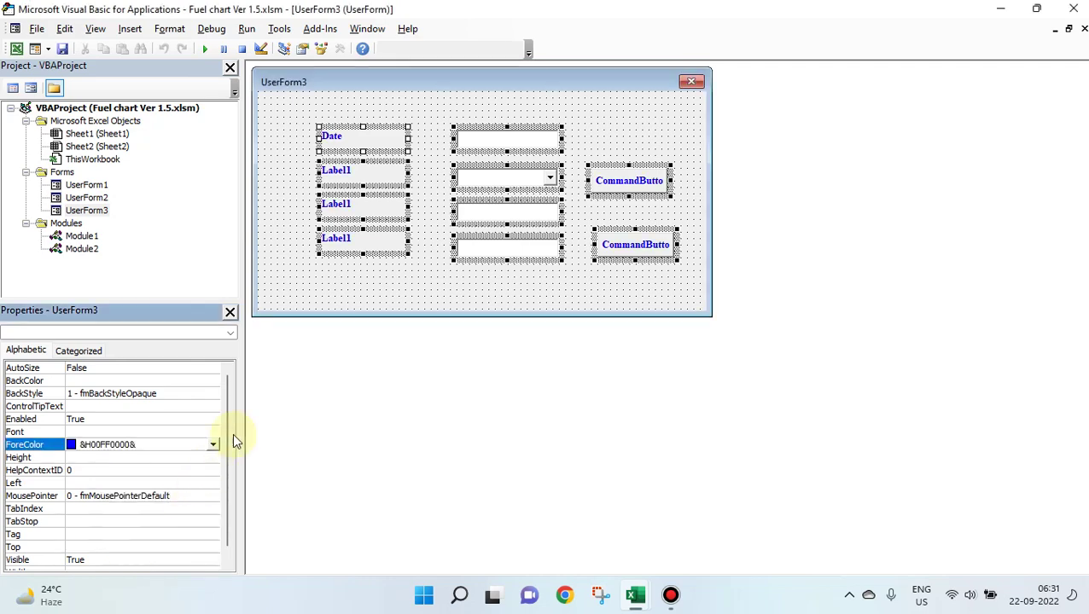
left_click(408, 286)
Step: Run UserForm3 with F5, check the user dropdown list, then close the test form
key("F5")
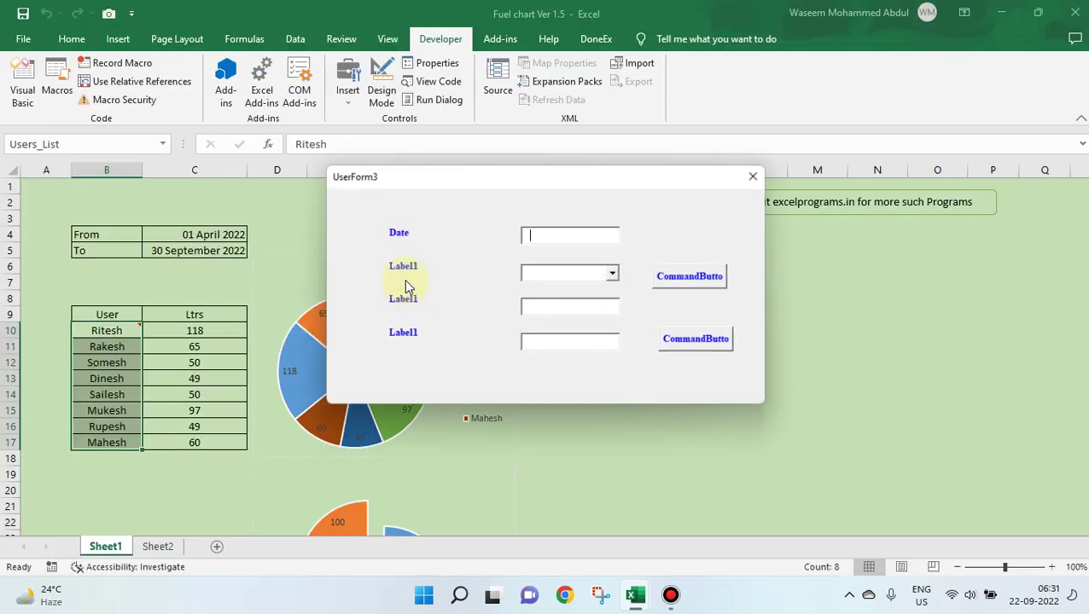
left_click(616, 275)
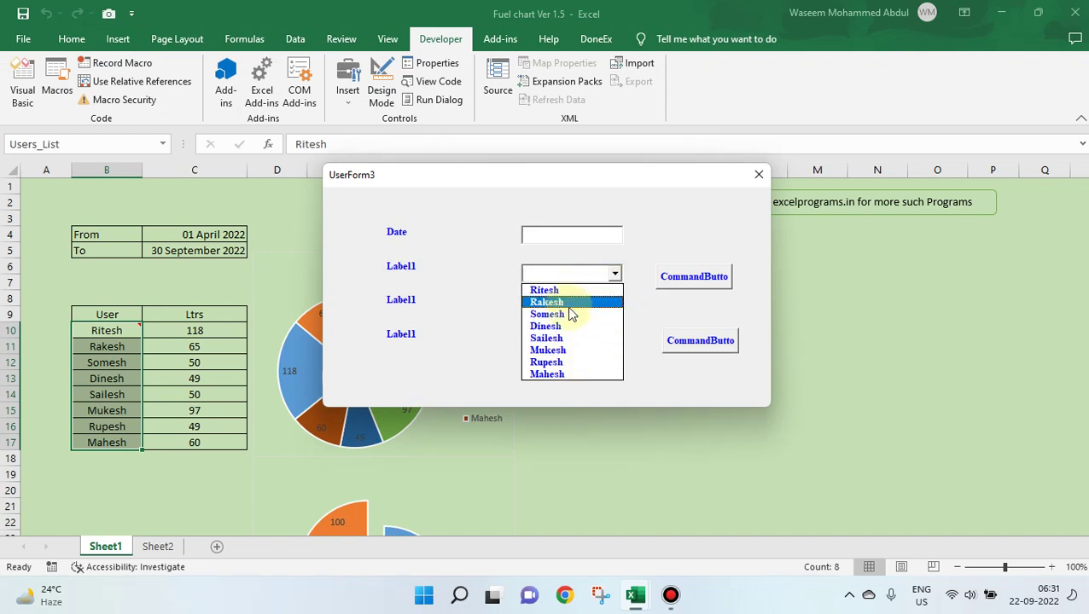
key("Escape")
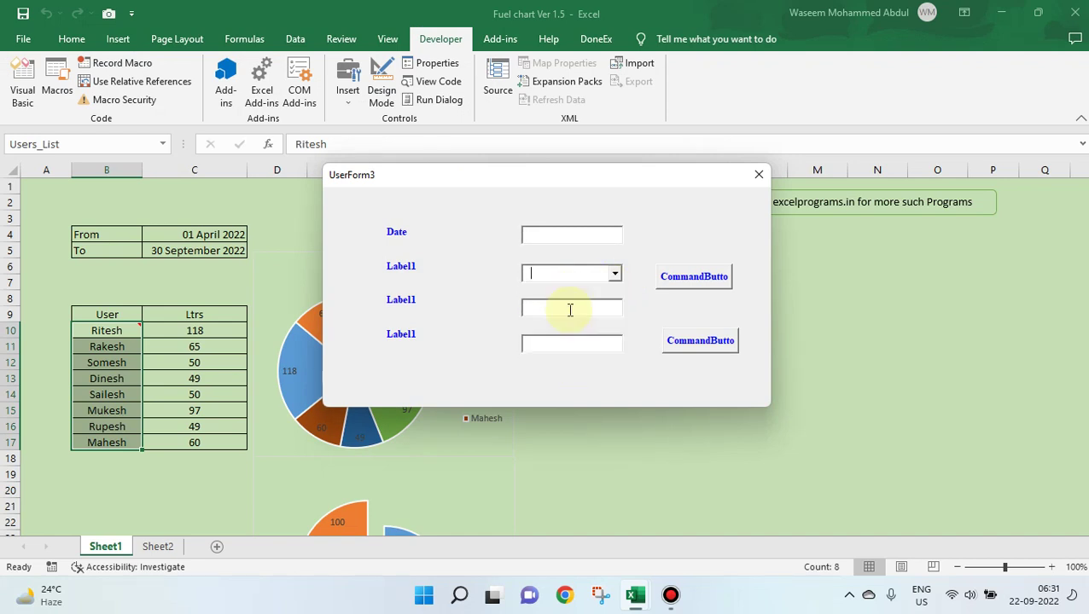
left_click(758, 176)
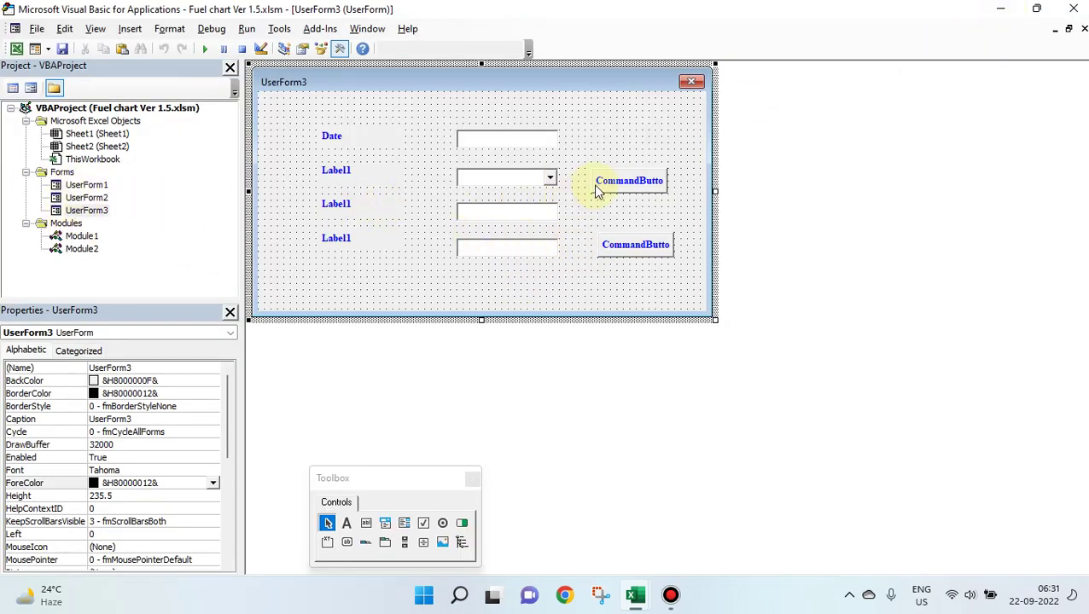
Step: Open UserForm1 and display the CommandButton1_Click code behind the Submit button
double_click(86, 185)
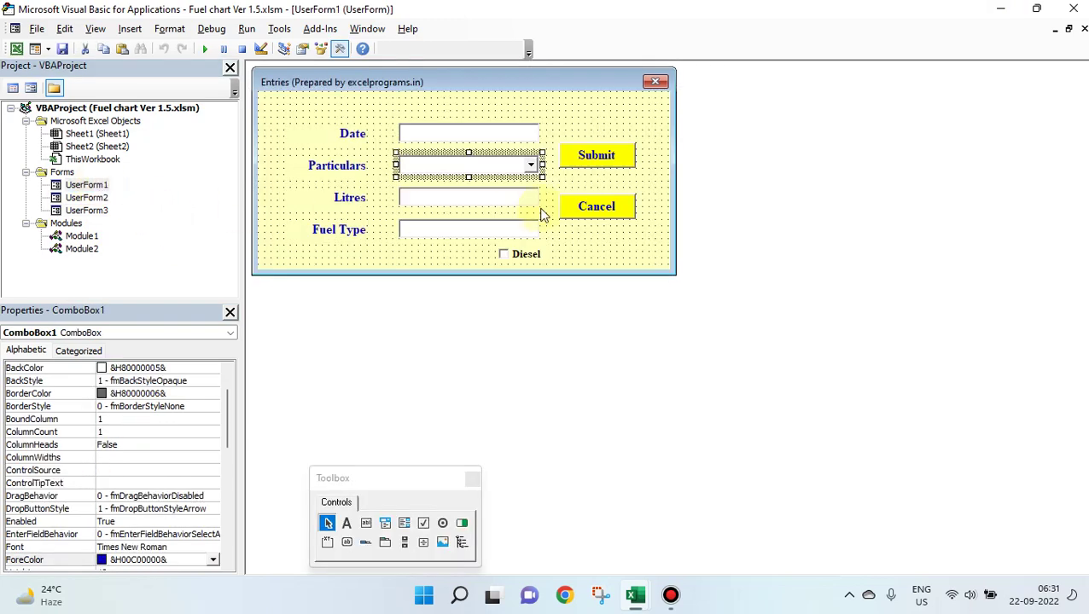
left_click(650, 187)
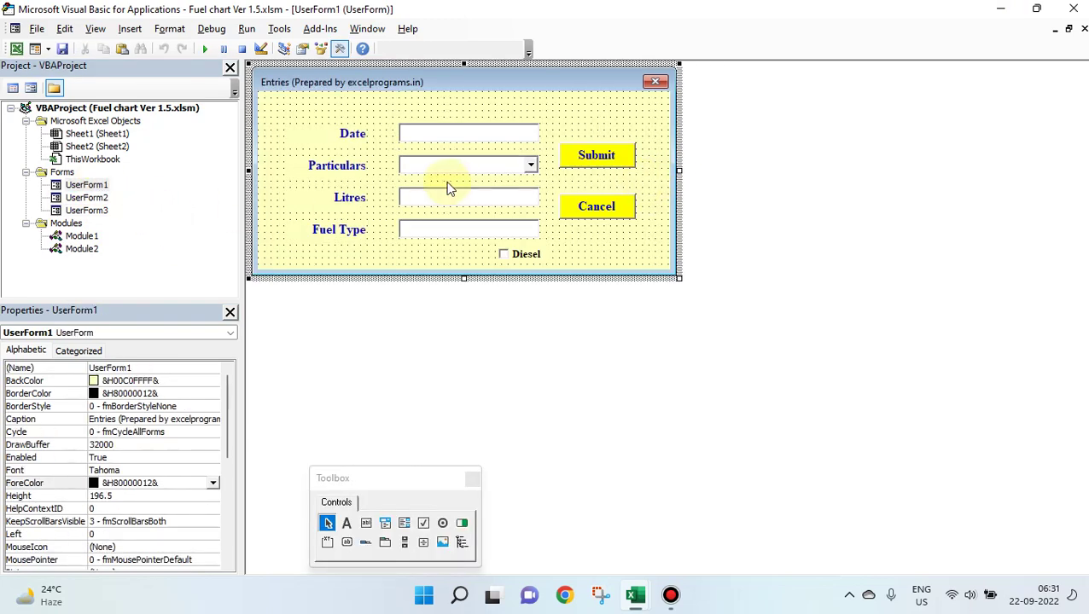
double_click(597, 161)
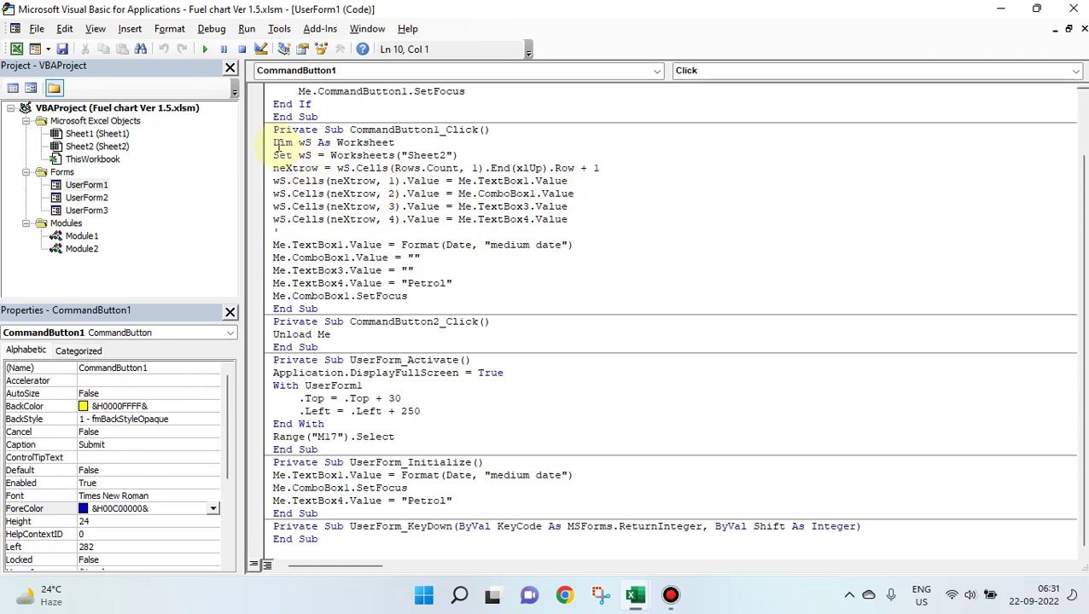
Step: Walk through the Sheet2 target, next-empty-row calculation, four value writes, field reset and SetFocus lines
left_click_drag(273, 143, 348, 145)
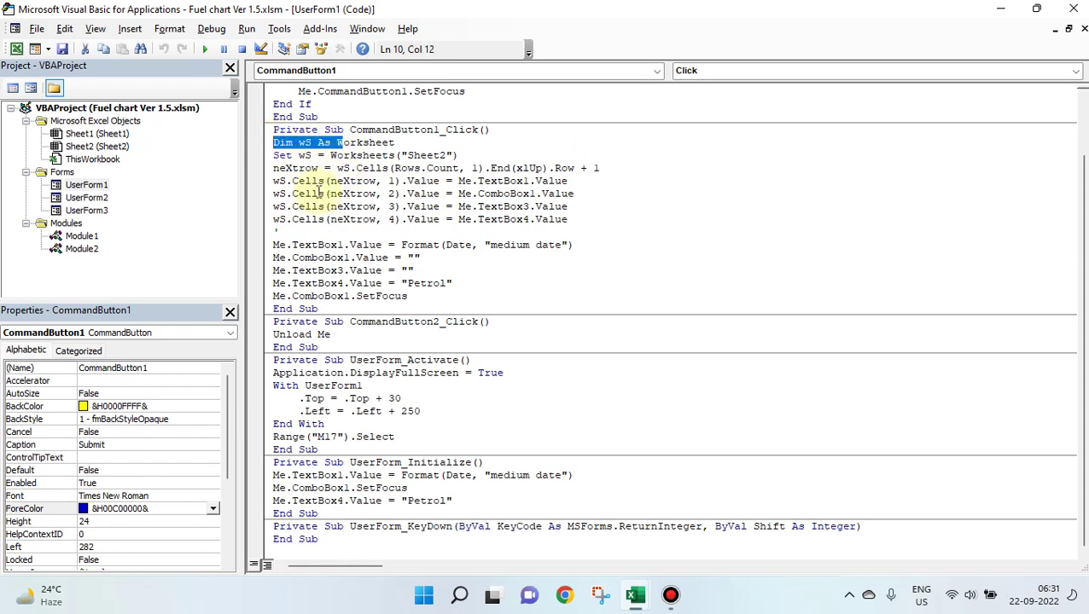
left_click_drag(274, 156, 340, 156)
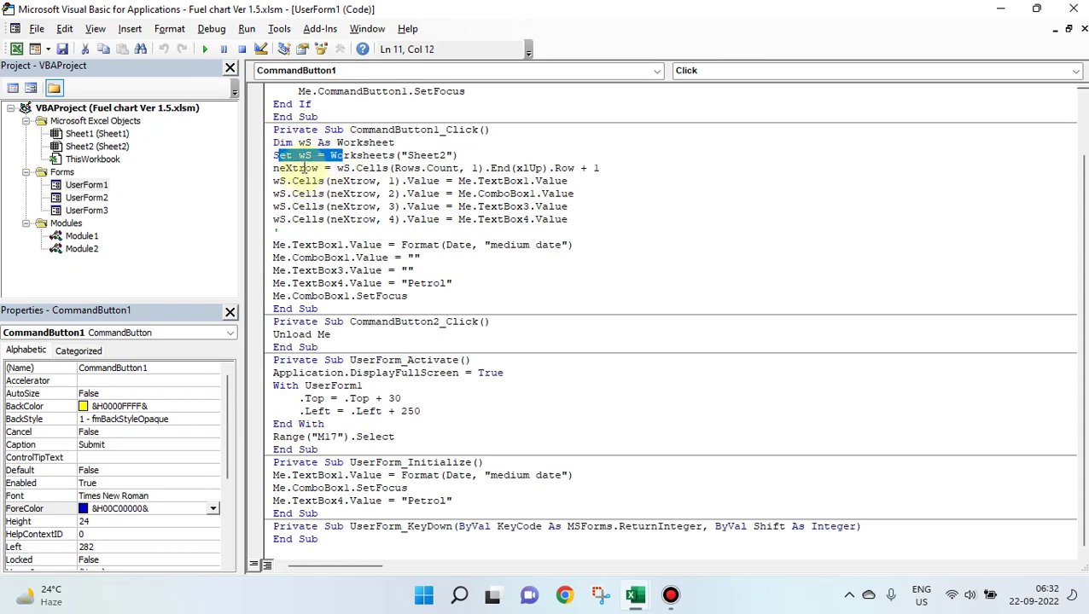
left_click_drag(373, 156, 381, 156)
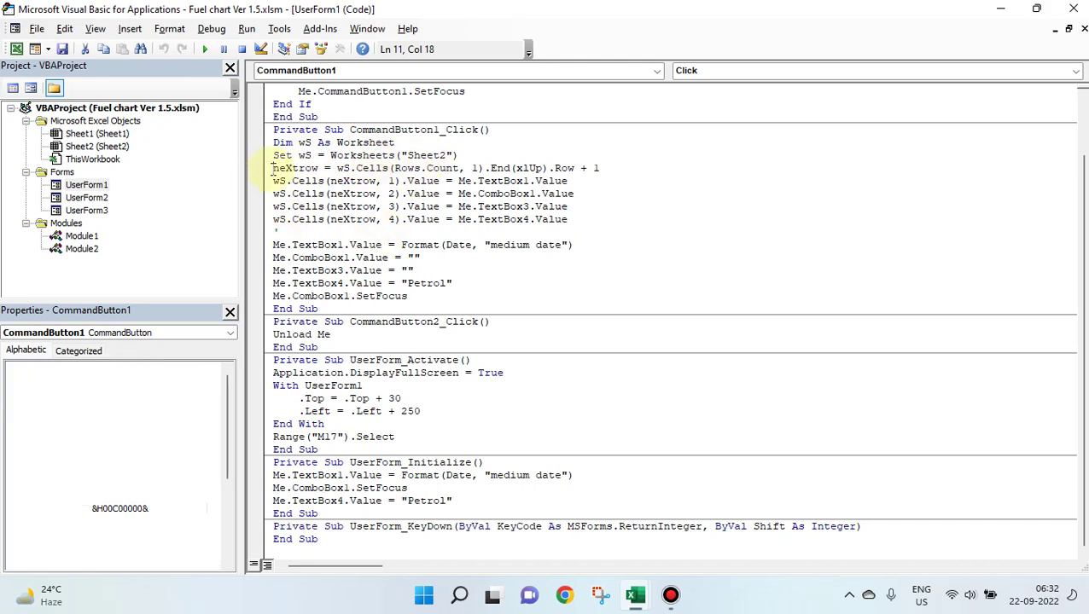
left_click_drag(273, 168, 600, 166)
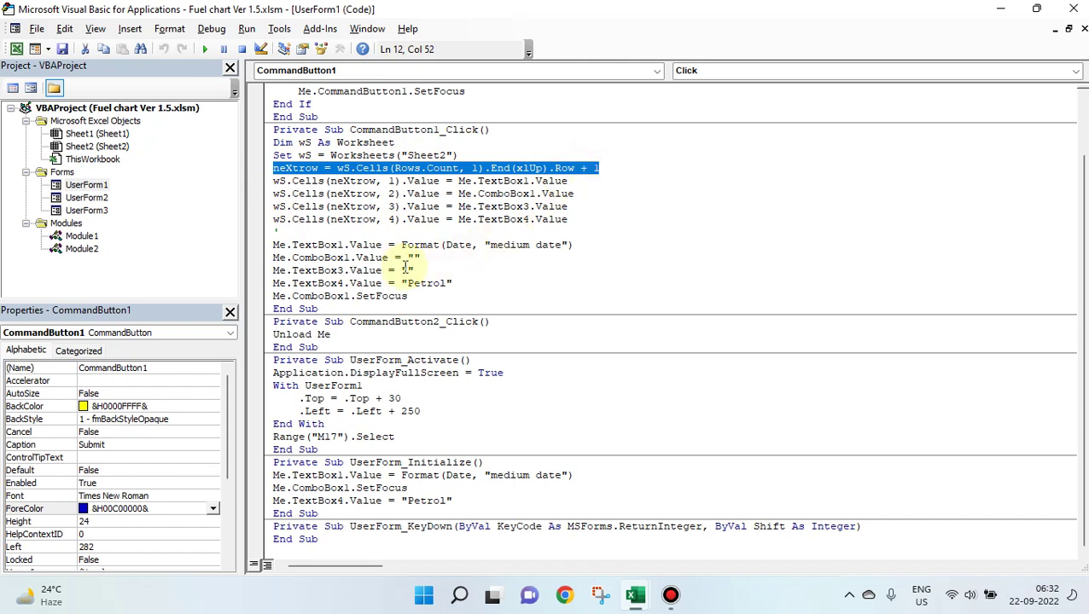
left_click_drag(273, 181, 569, 220)
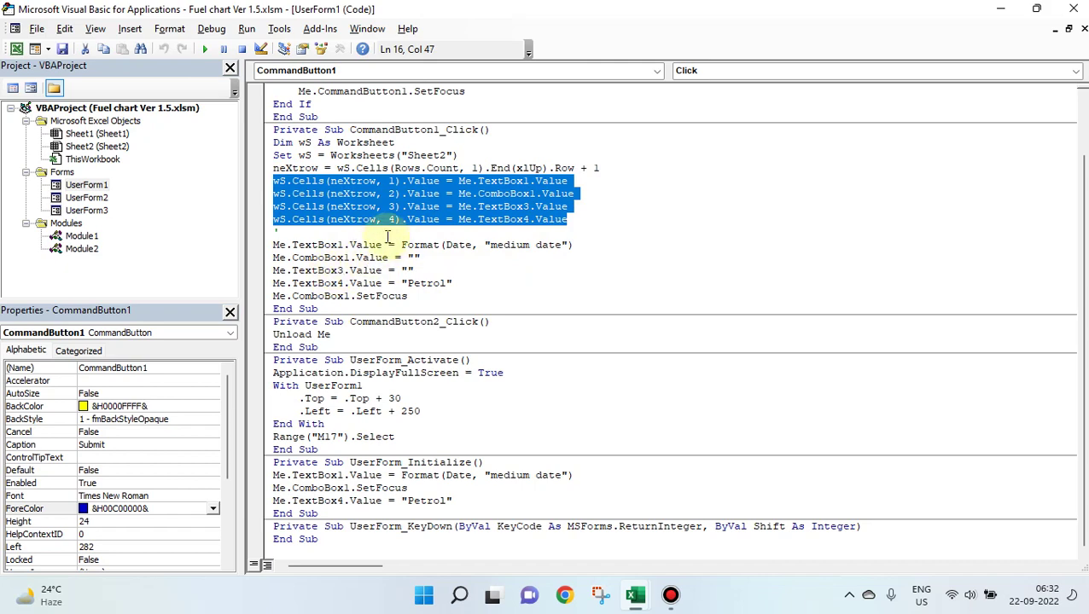
left_click_drag(287, 257, 583, 246)
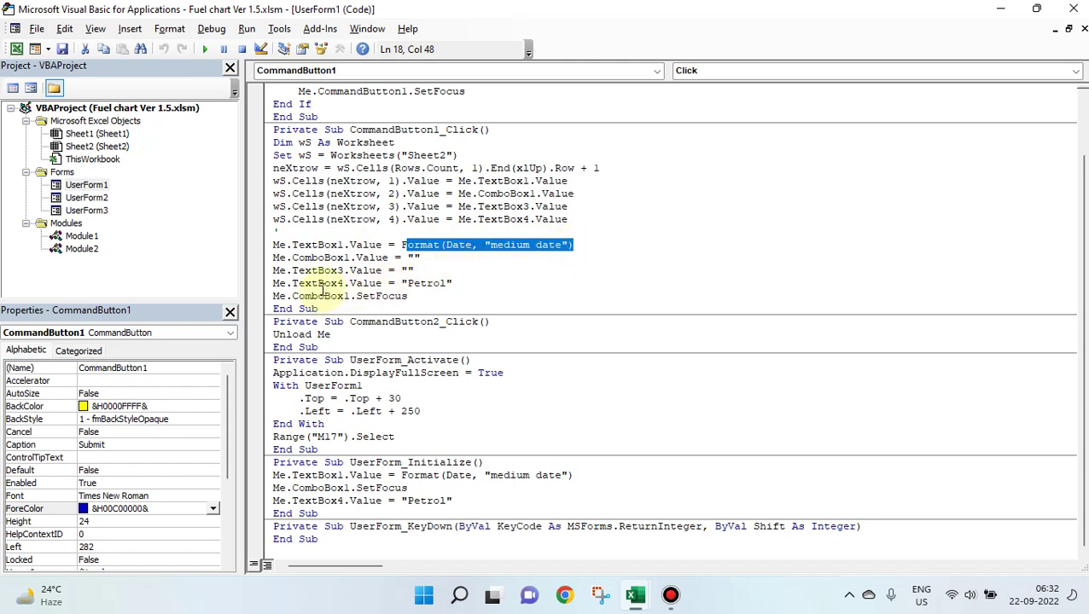
left_click_drag(323, 309, 357, 296)
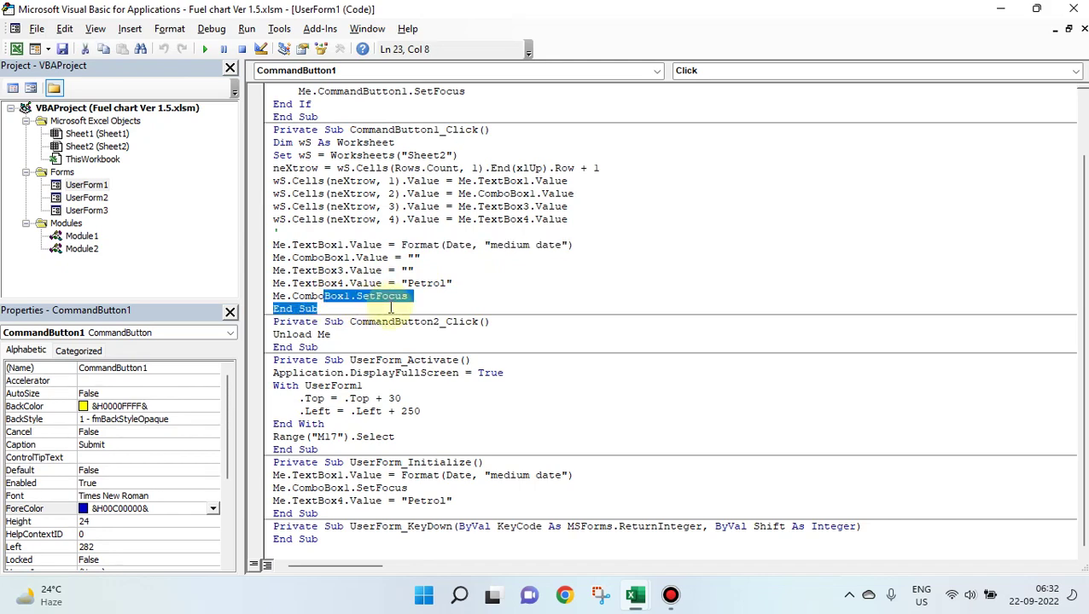
left_click(407, 297)
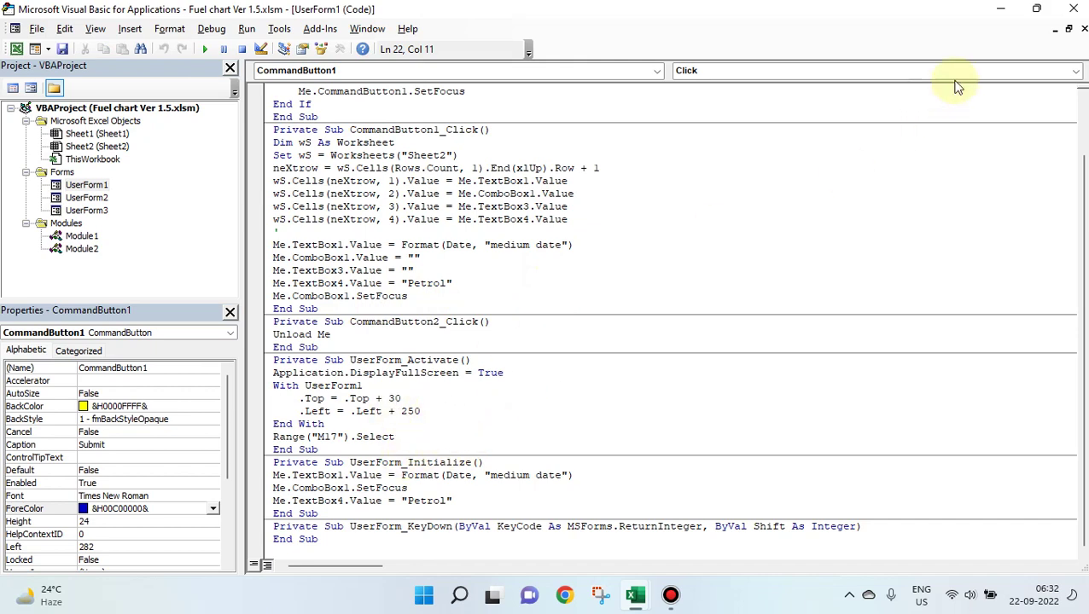
Step: Launch the Entries form from the Full Screen shape and try positioning it over the sheet
left_click(1000, 8)
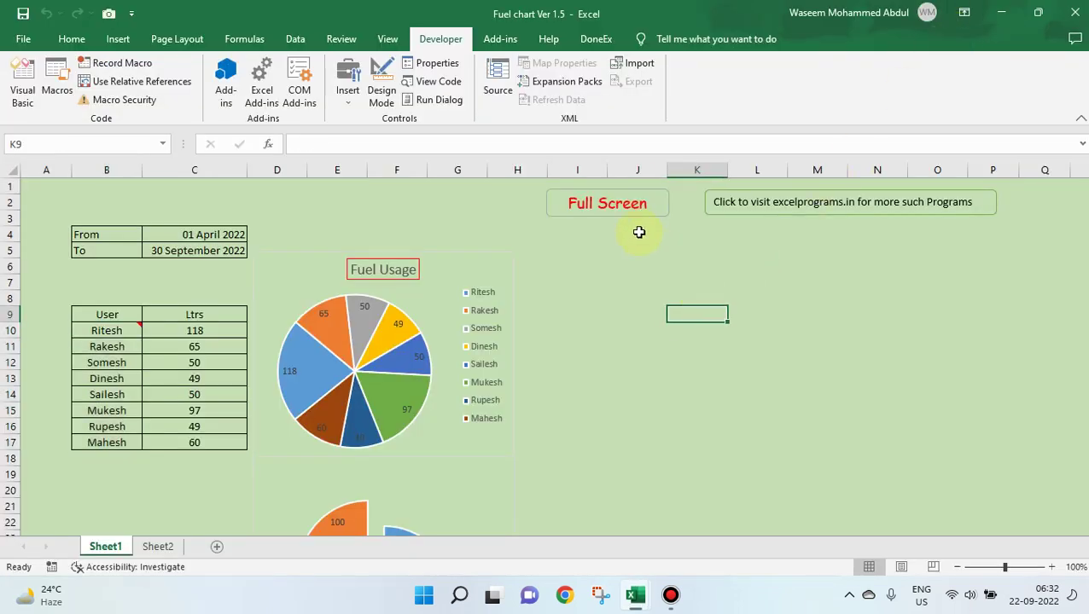
left_click(617, 205)
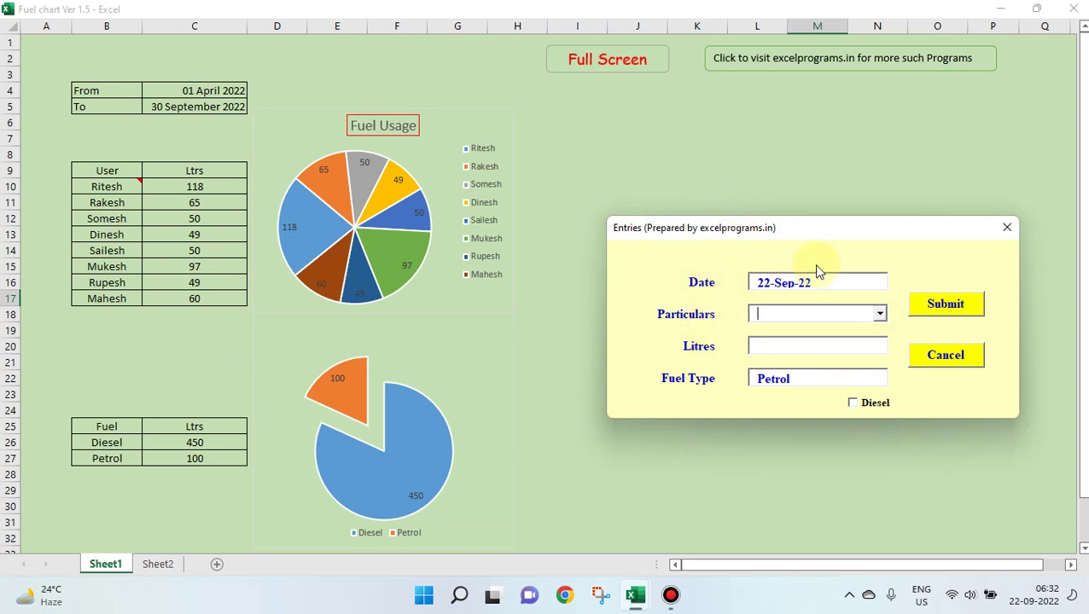
mouse_move(822, 230)
left_mouse_down()
mouse_move(567, 224)
mouse_move(557, 208)
mouse_move(812, 215)
left_mouse_up()
key("Escape")
left_click(647, 66)
left_click_drag(822, 230, 518, 206)
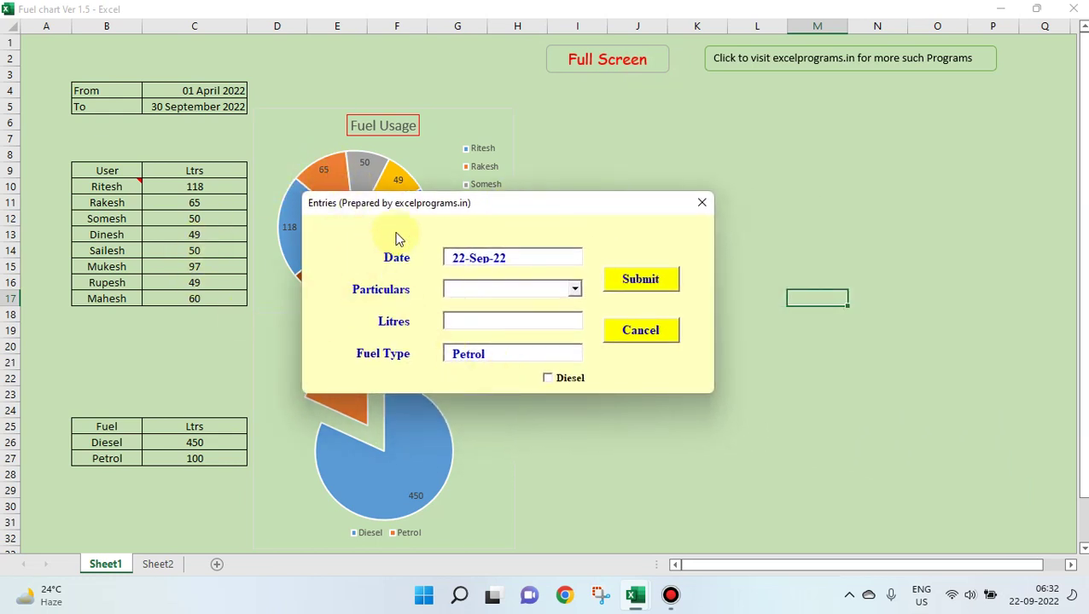
key("Escape")
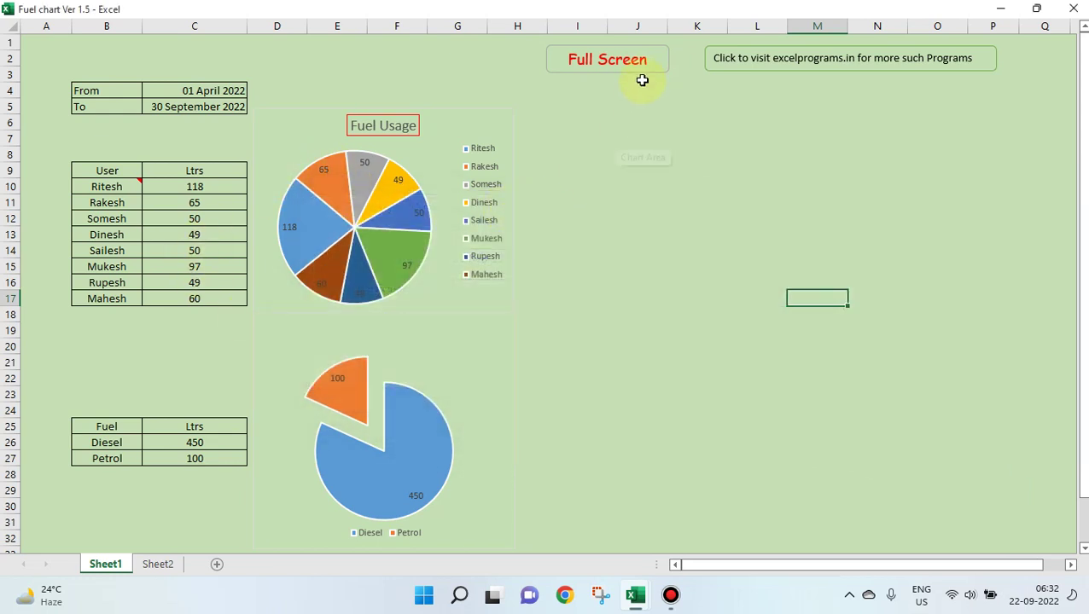
Step: Reopen the Entries form, cancel it, and return to the VBA editor
left_click(644, 70)
left_click(918, 356)
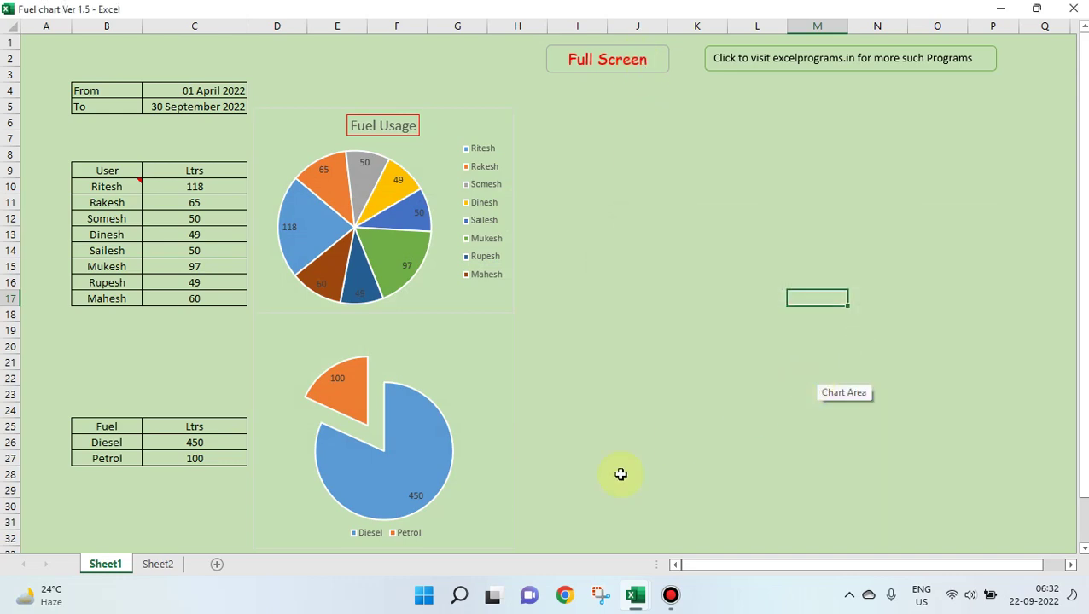
mouse_move(645, 598)
left_click(700, 510)
Step: Review UserForm1's UserForm_Activate code: full screen, Top offset 30 and Left offset 250
left_click(598, 229)
key("F7")
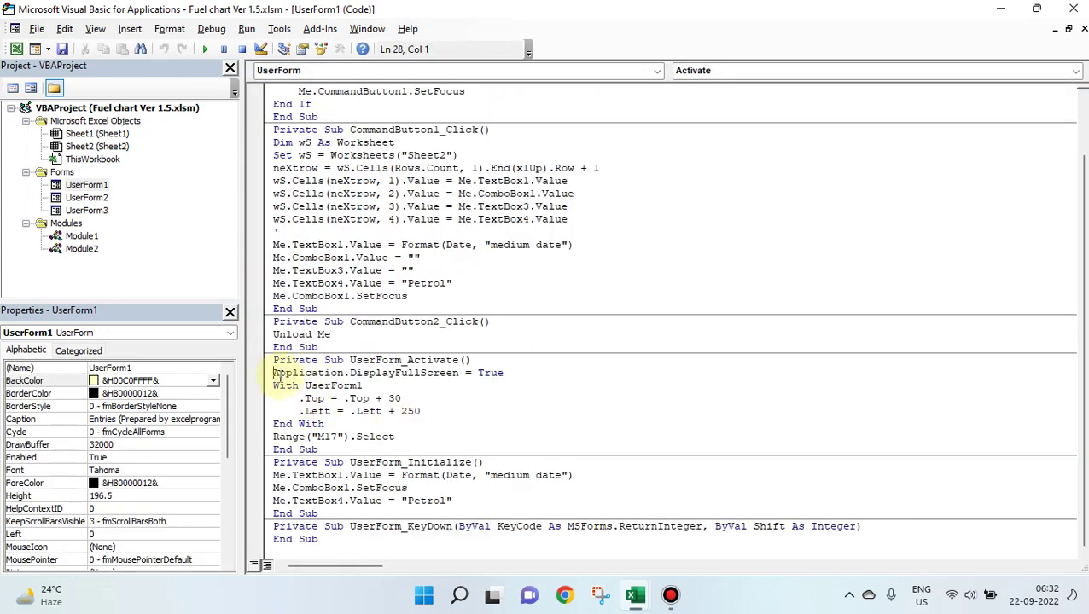
left_click_drag(275, 373, 499, 419)
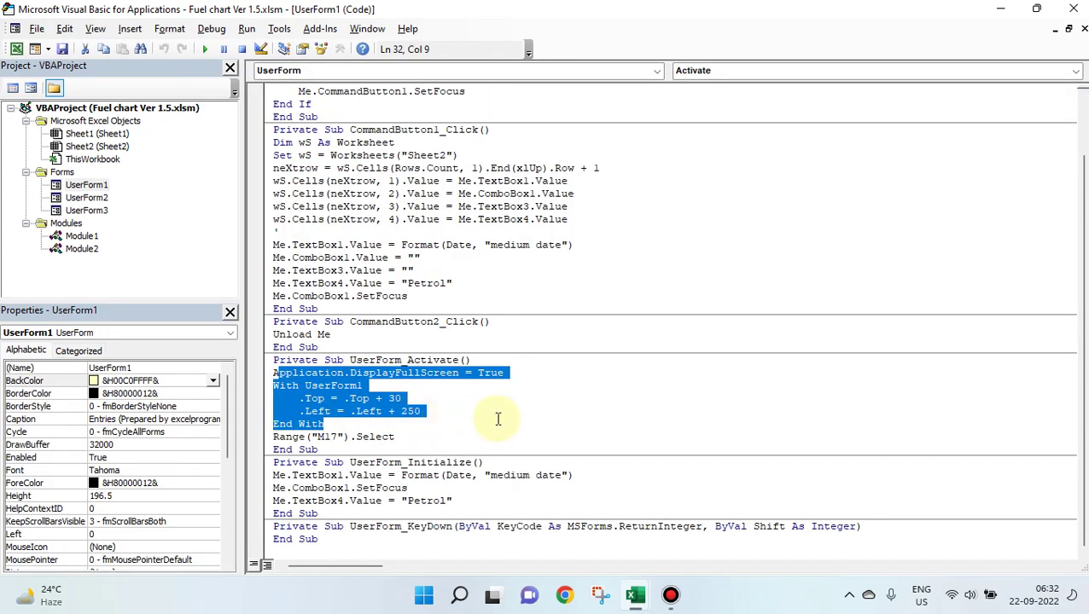
left_click(434, 401)
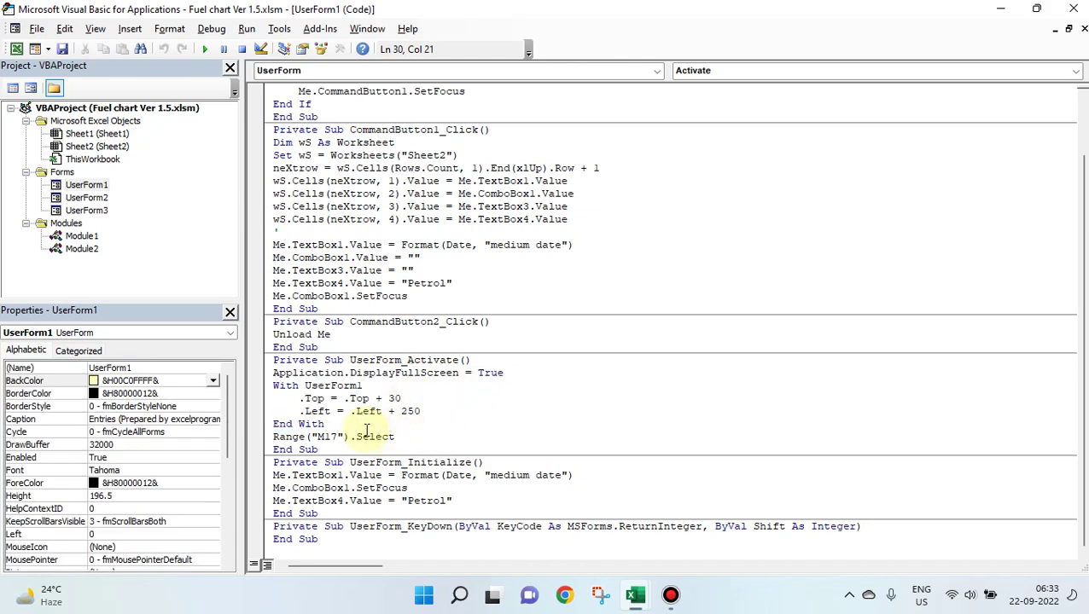
left_click(430, 411)
scroll(505, 418, "up", 2)
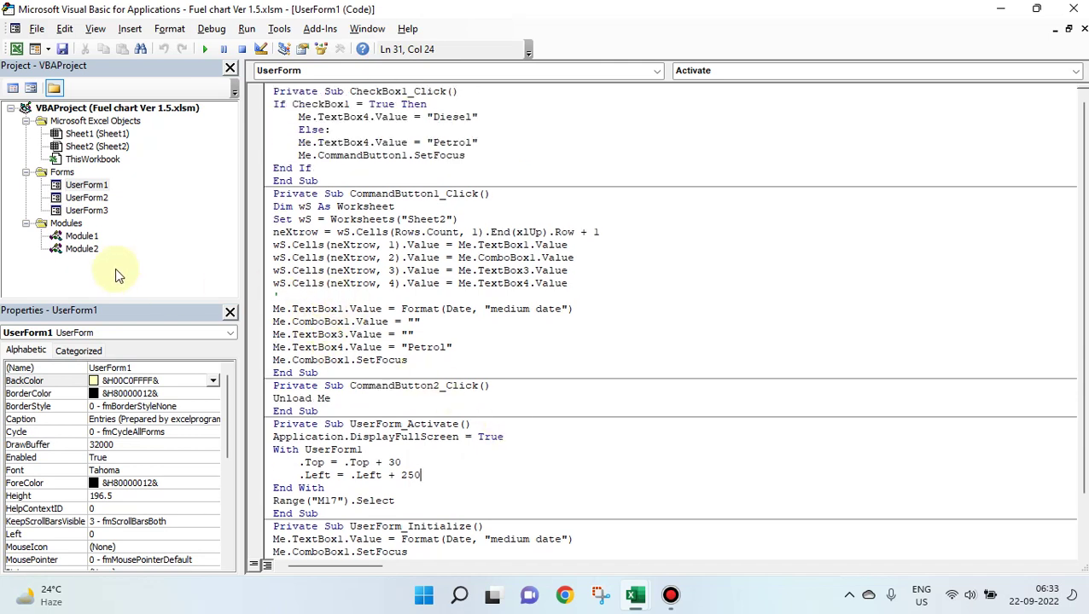
Step: Open the Module1 full-screen macro and the Module2 excelprograms.in website macro, then return to Excel
double_click(90, 237)
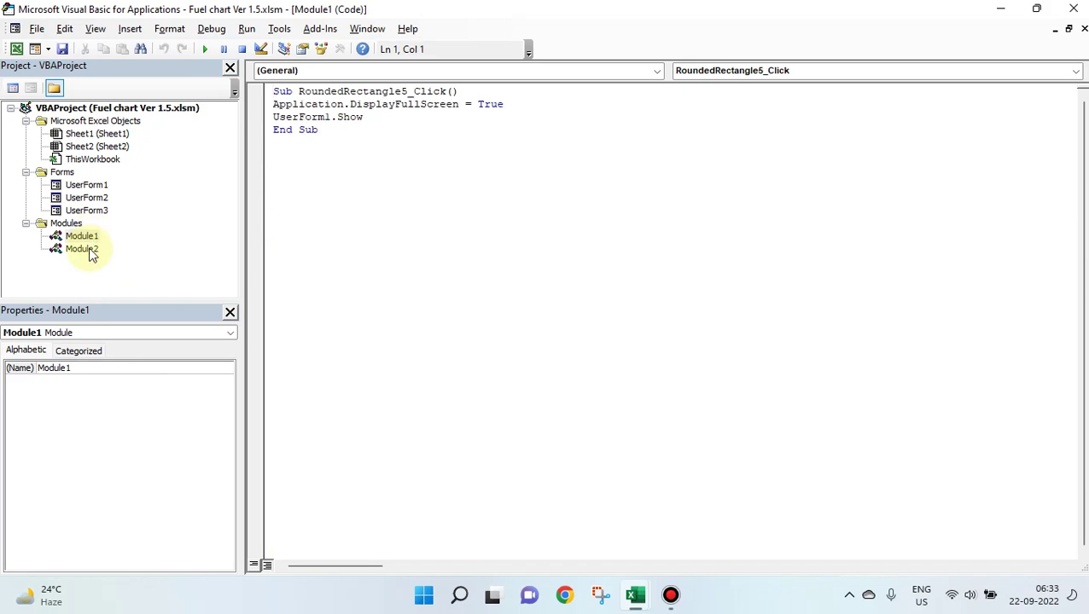
double_click(83, 250)
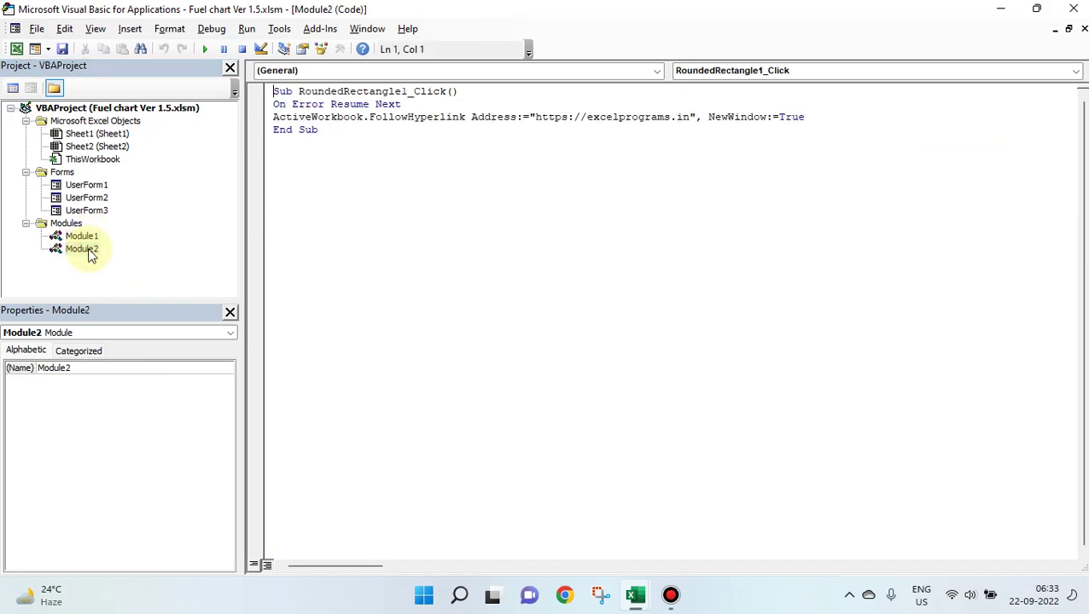
left_click(1002, 10)
Step: Submit a 25-litre Diesel entry for the chosen user through the full-screen Entries form
left_click(811, 202)
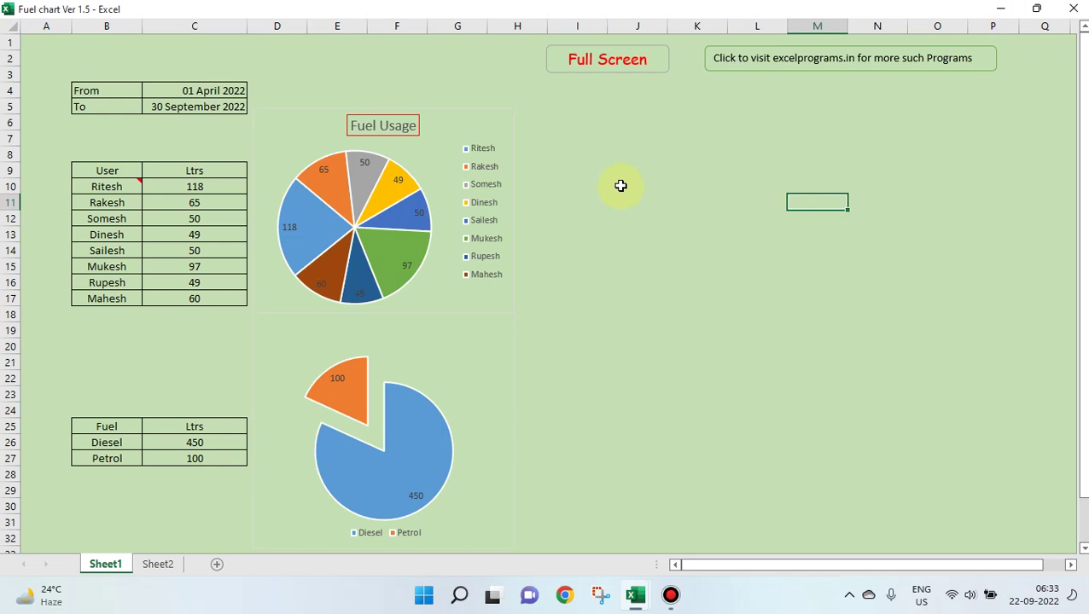
left_click(604, 62)
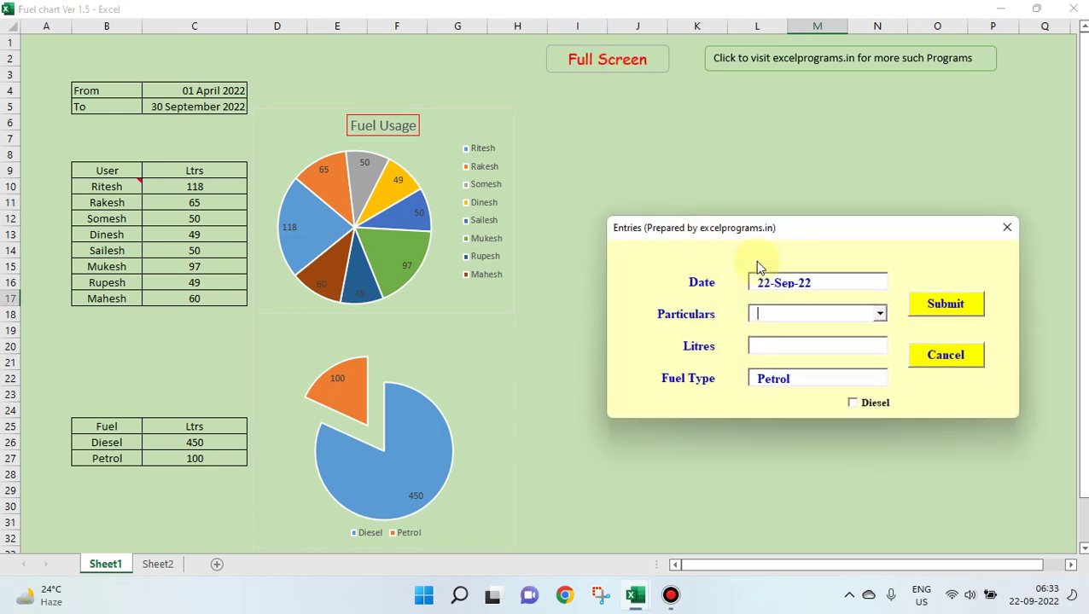
left_click(879, 314)
left_click(833, 377)
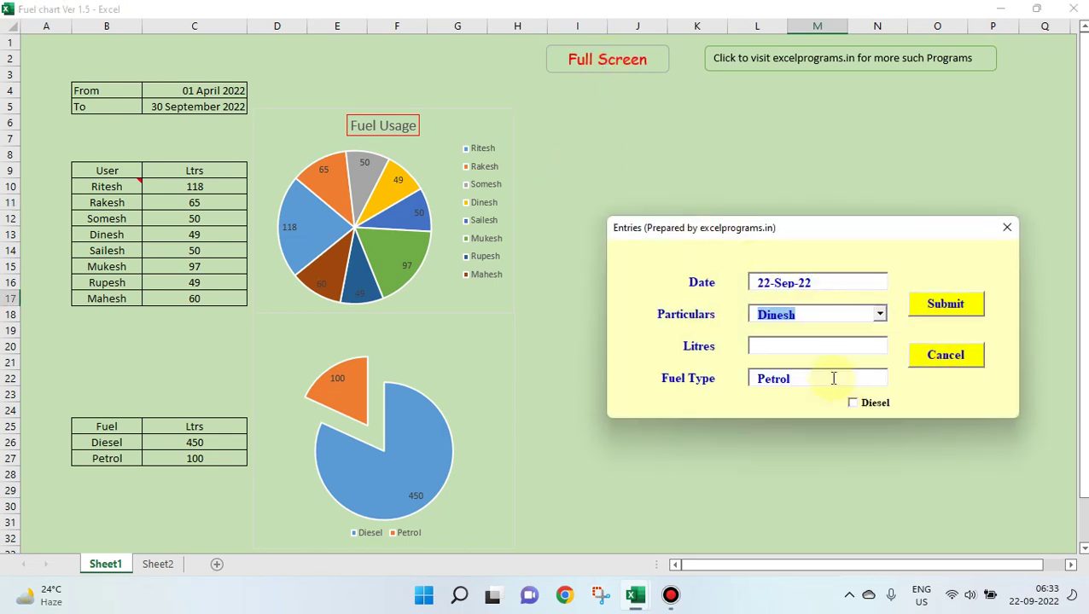
left_click(810, 347)
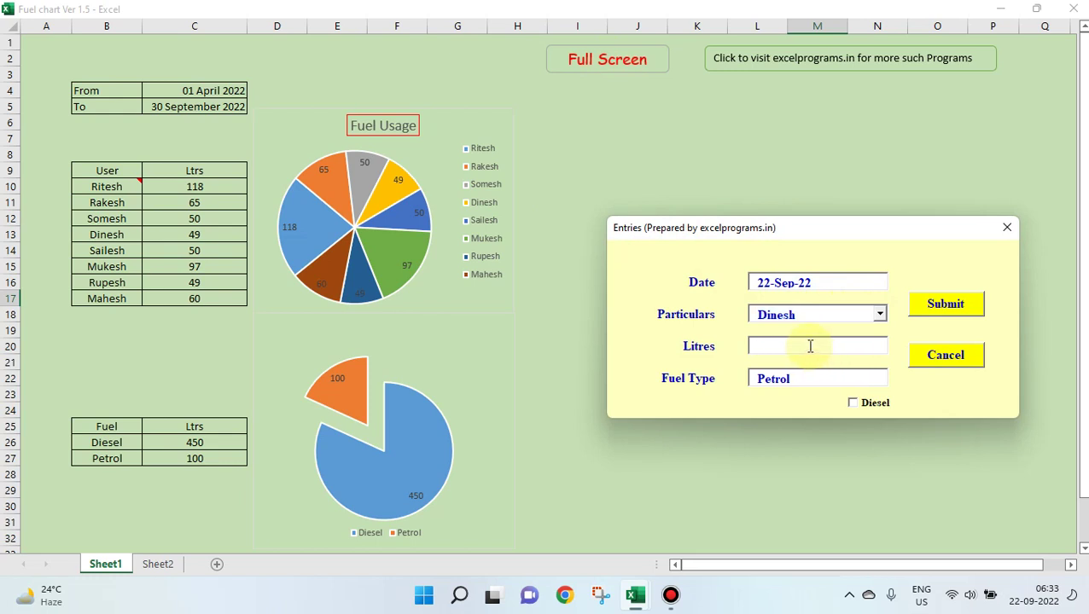
type("25")
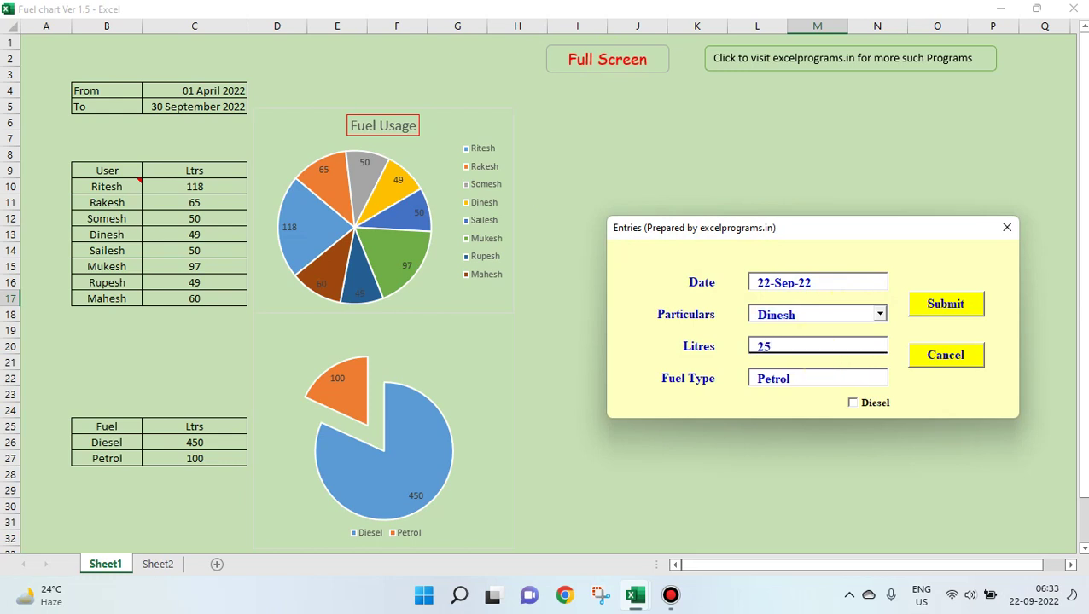
left_click(852, 406)
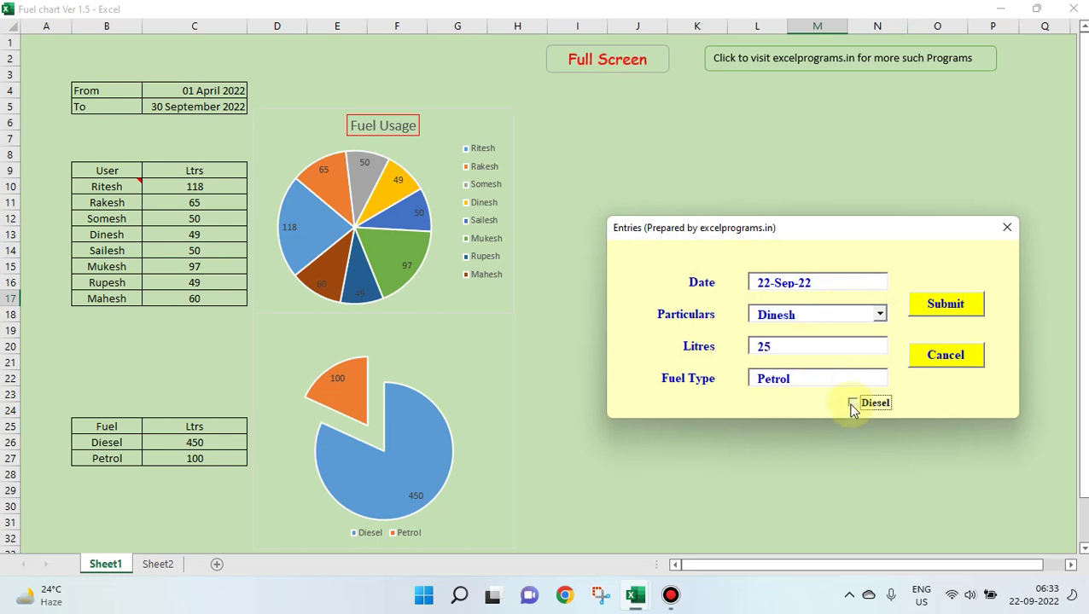
left_click(940, 305)
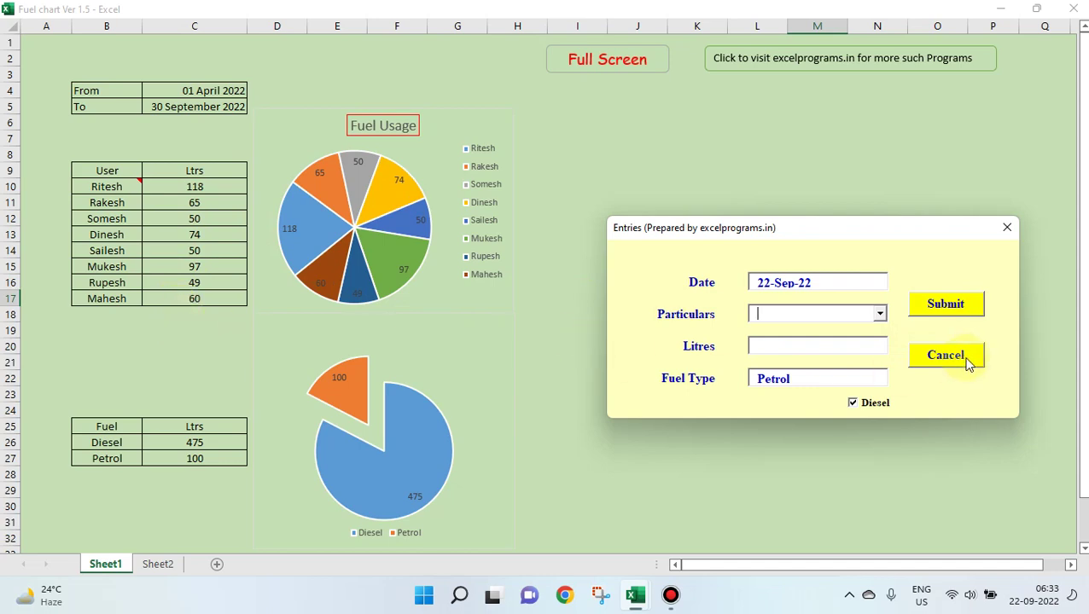
Step: Close the form, check the new record on Sheet2, and return to the Fuel Usage sheet
left_click(921, 356)
left_click(151, 565)
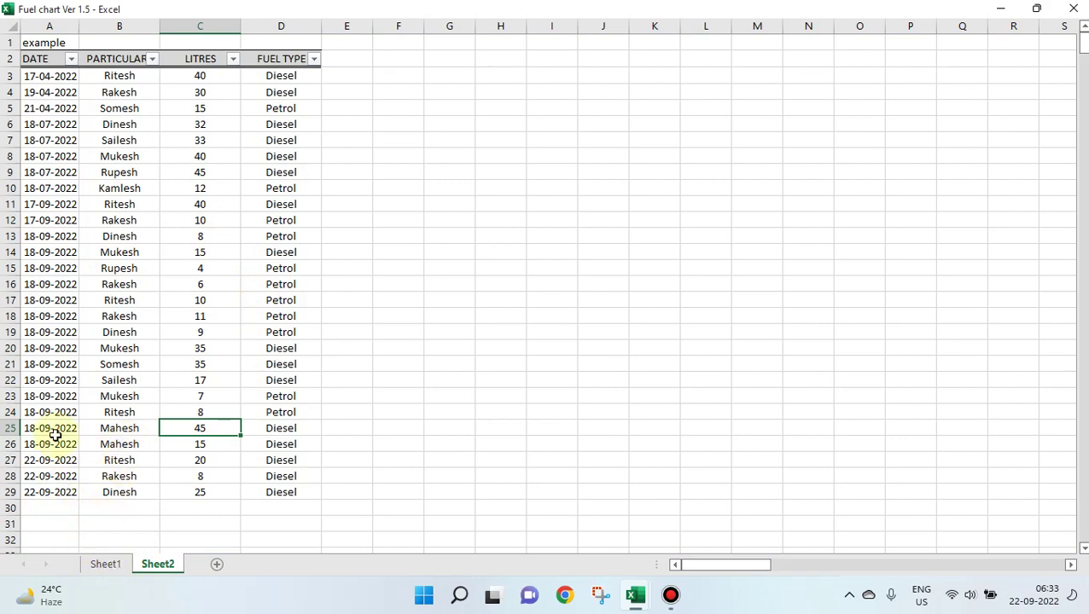
left_click(105, 564)
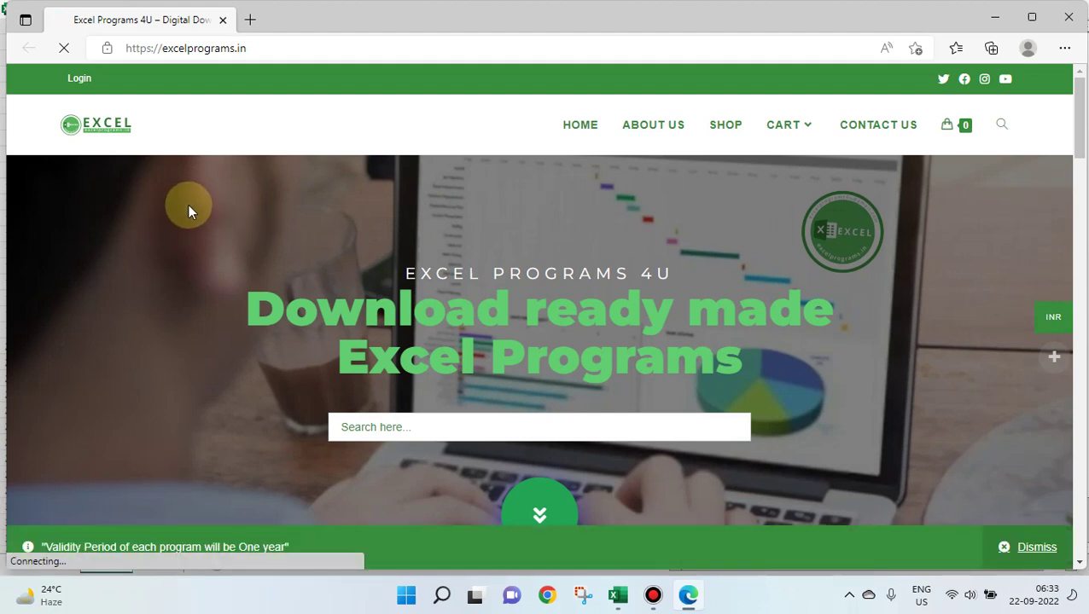
Step: Open the excelprograms.in shop and switch its products to list view
scroll(187, 204, "down", 1)
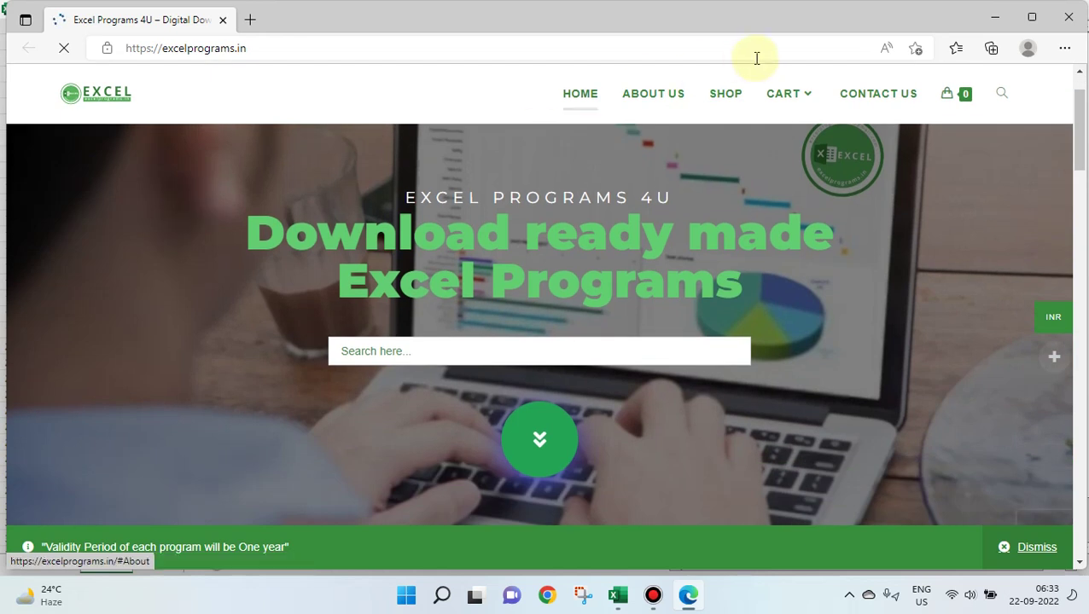
left_click(727, 99)
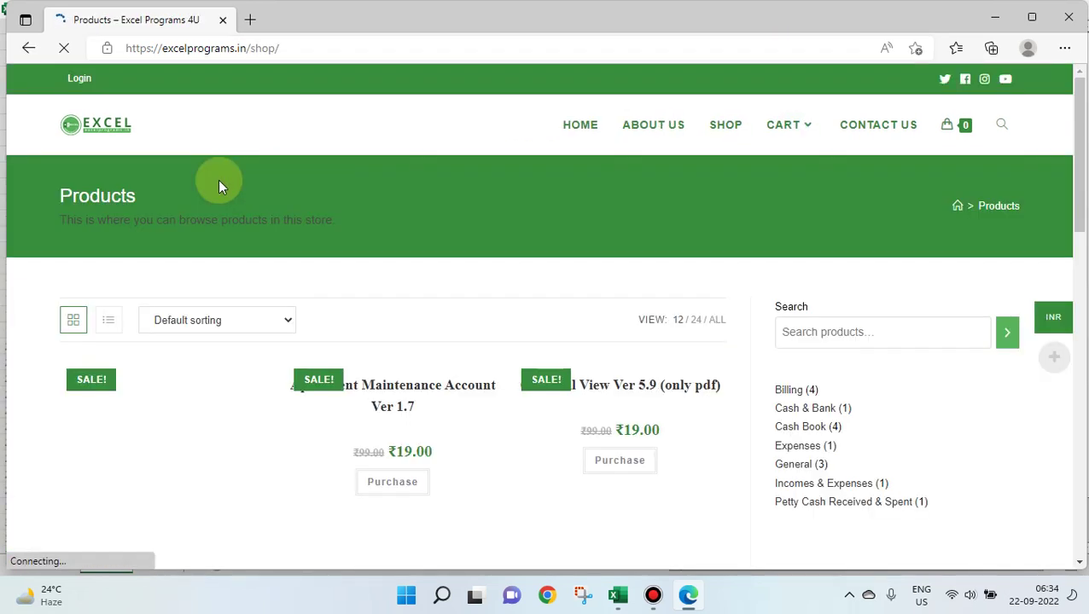
scroll(219, 182, "down", 1)
left_click(106, 243)
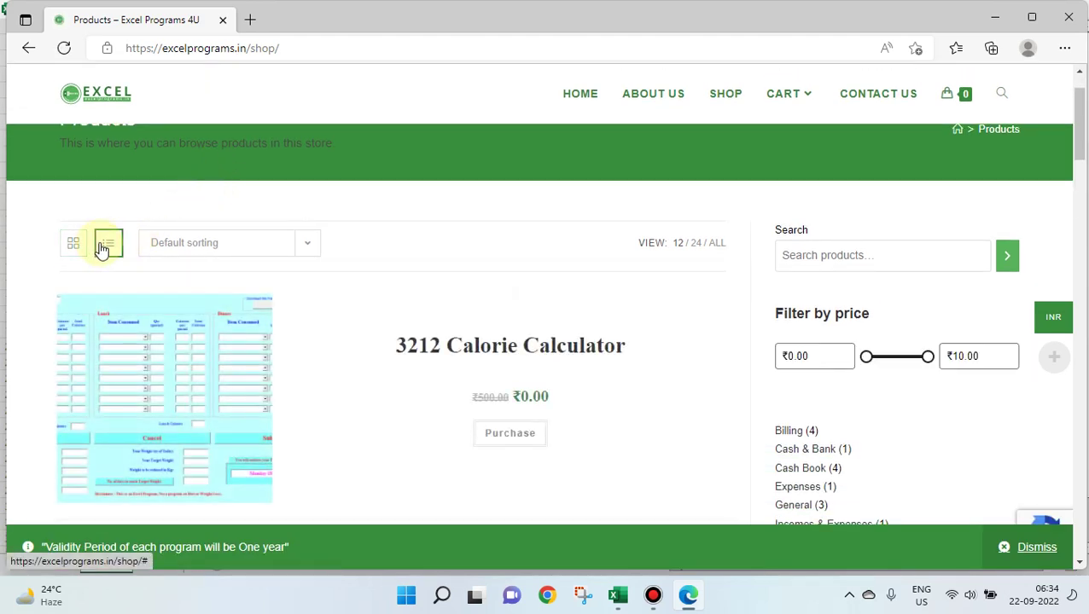
Step: Scroll down through the shop's product list, past Expenses Userform Ver 3.1 and Fuel Chart Ver 1.5
scroll(101, 250, "down", 1)
scroll(97, 247, "down", 1)
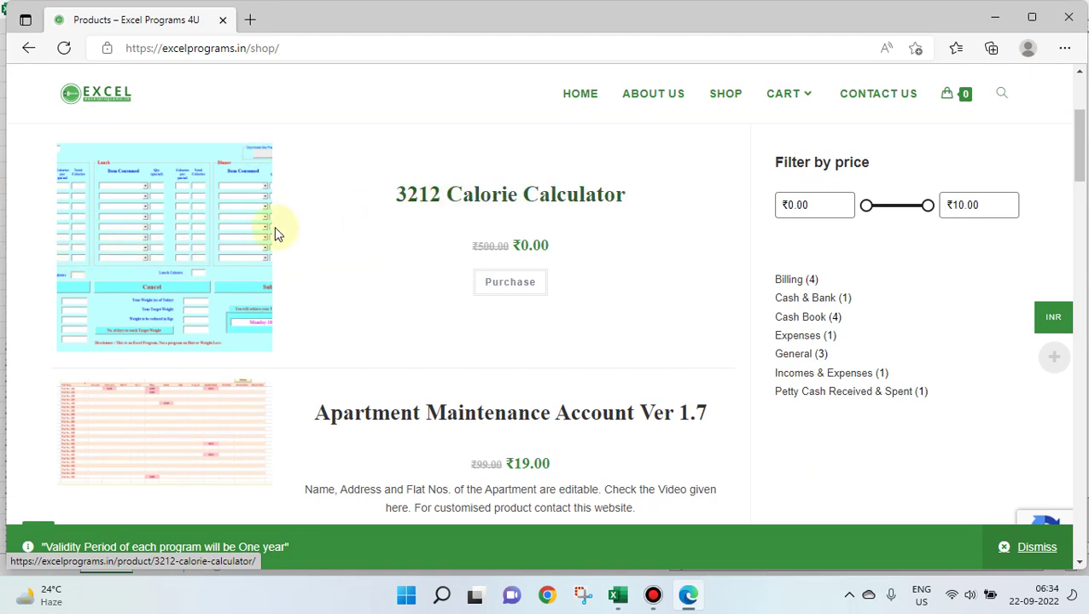
scroll(154, 245, "down", 1)
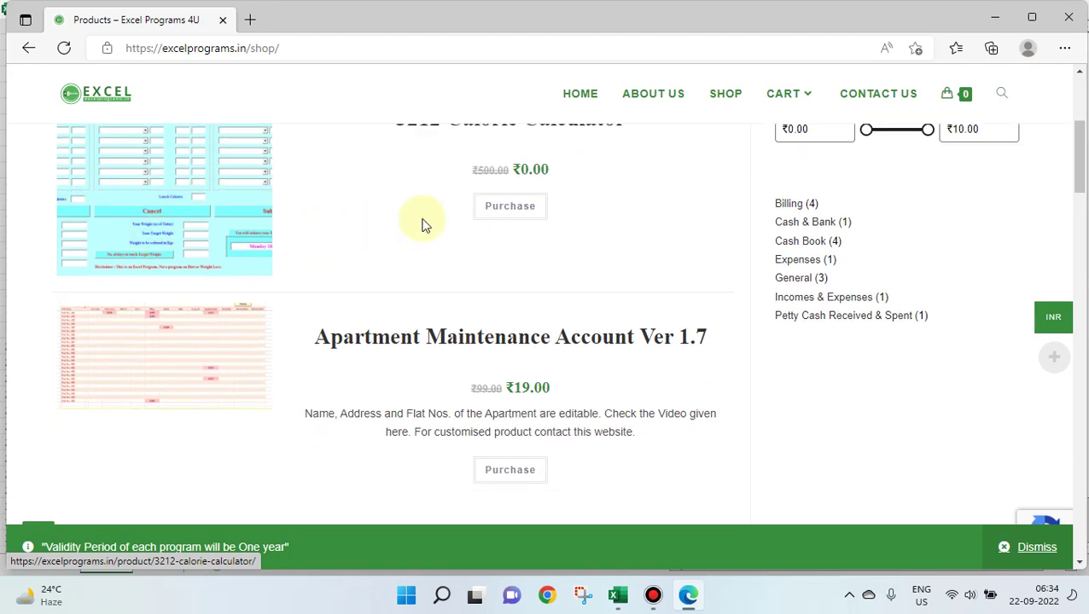
scroll(273, 261, "down", 1)
scroll(248, 261, "down", 1)
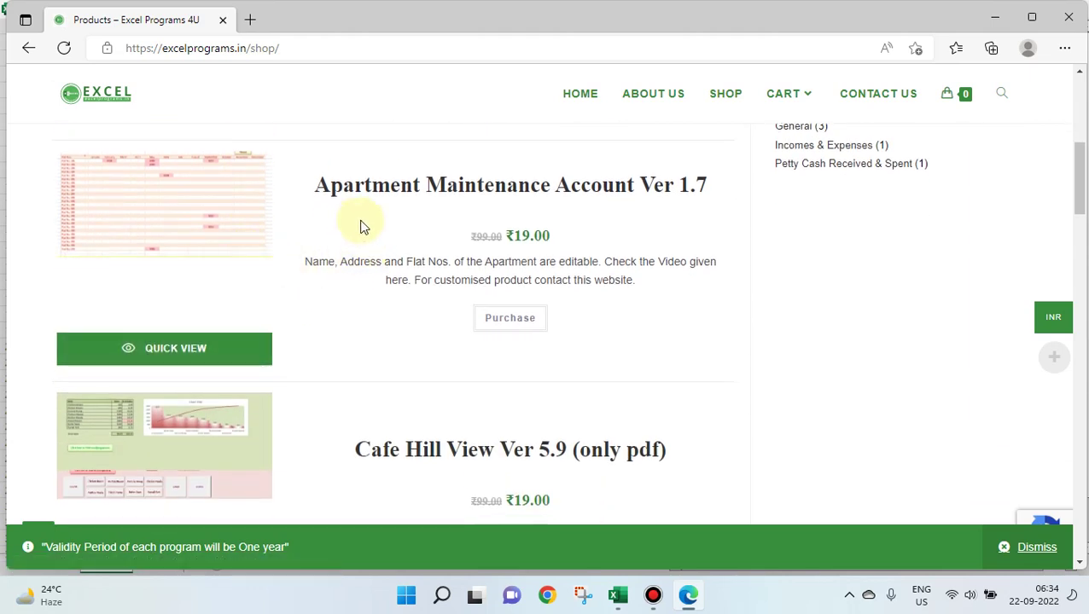
scroll(367, 224, "down", 2)
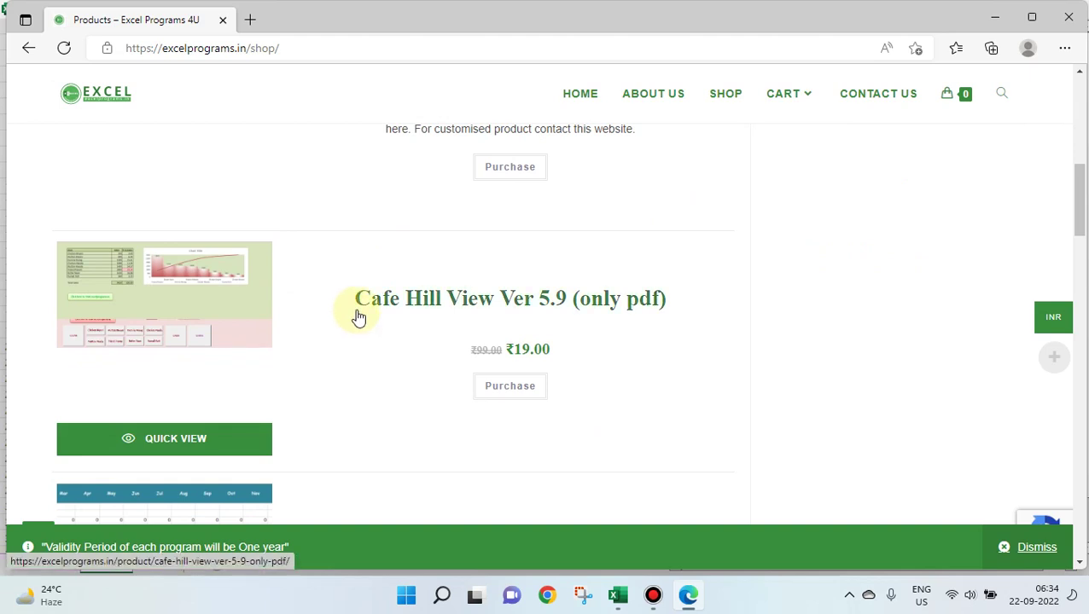
scroll(358, 317, "down", 1)
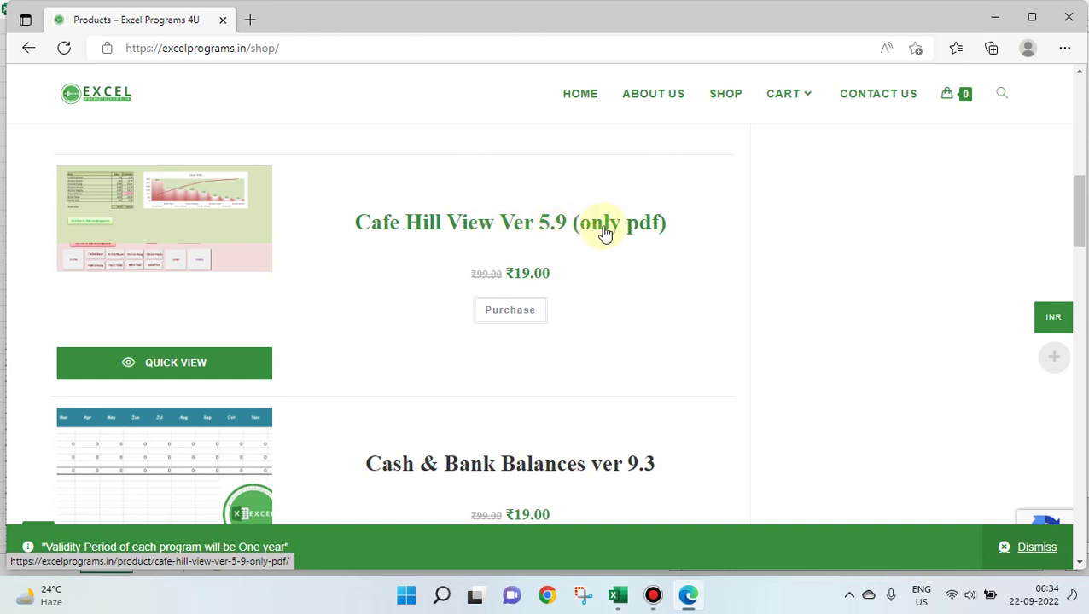
scroll(369, 252, "down", 1)
scroll(370, 252, "down", 2)
scroll(369, 252, "down", 1)
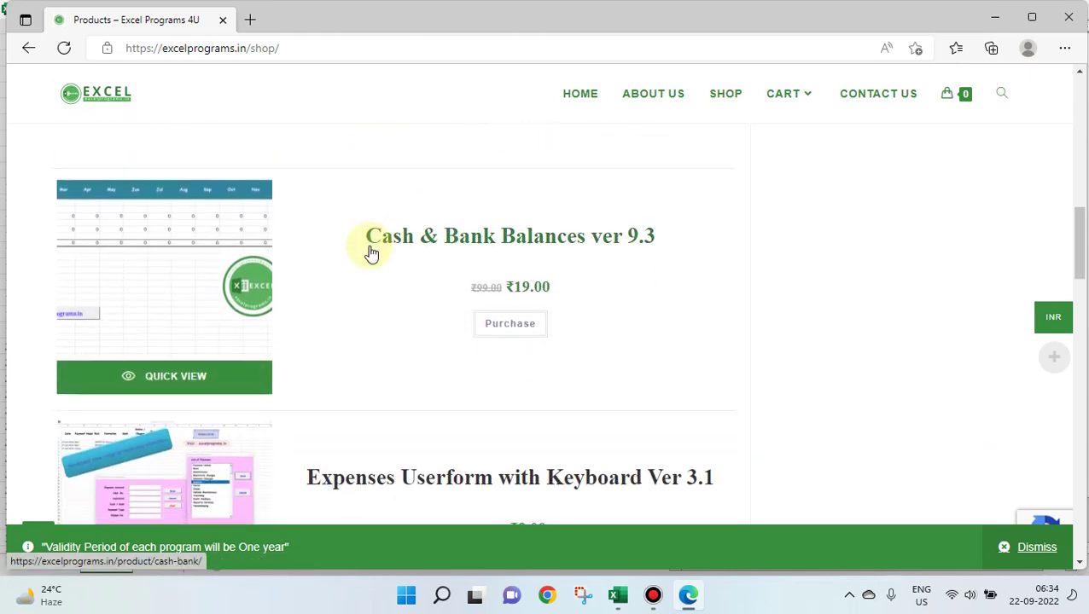
scroll(370, 252, "down", 3)
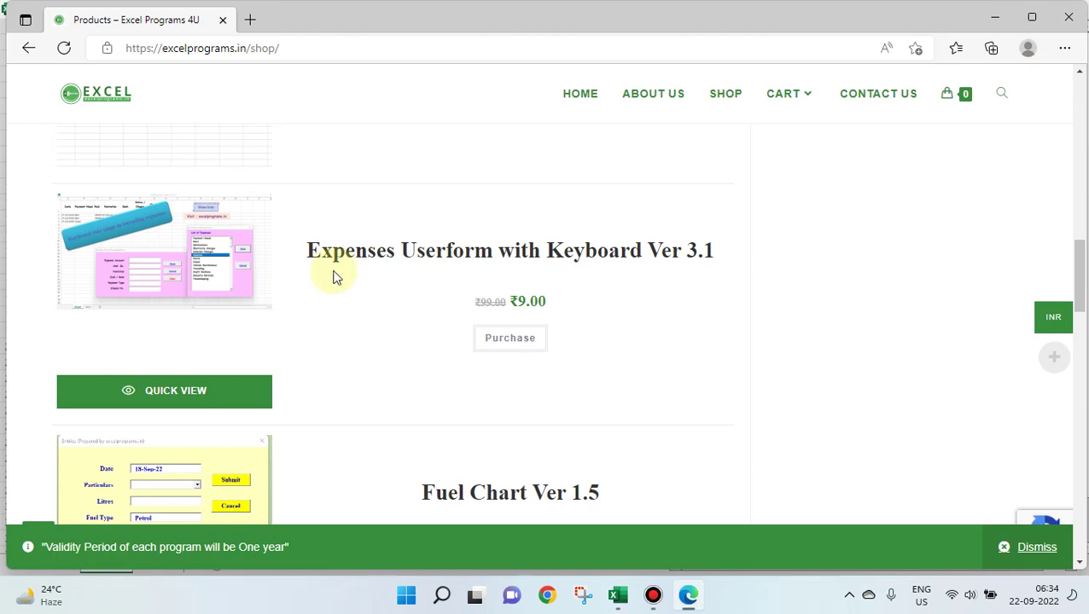
scroll(341, 275, "down", 3)
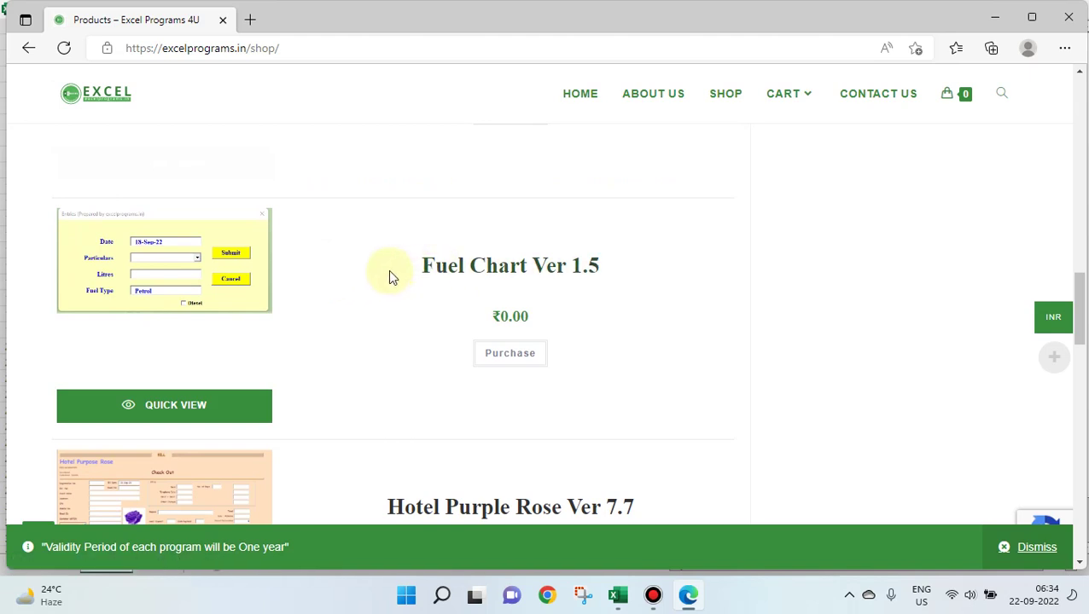
scroll(410, 248, "down", 1)
scroll(384, 234, "down", 2)
scroll(359, 240, "down", 2)
scroll(359, 239, "up", 2)
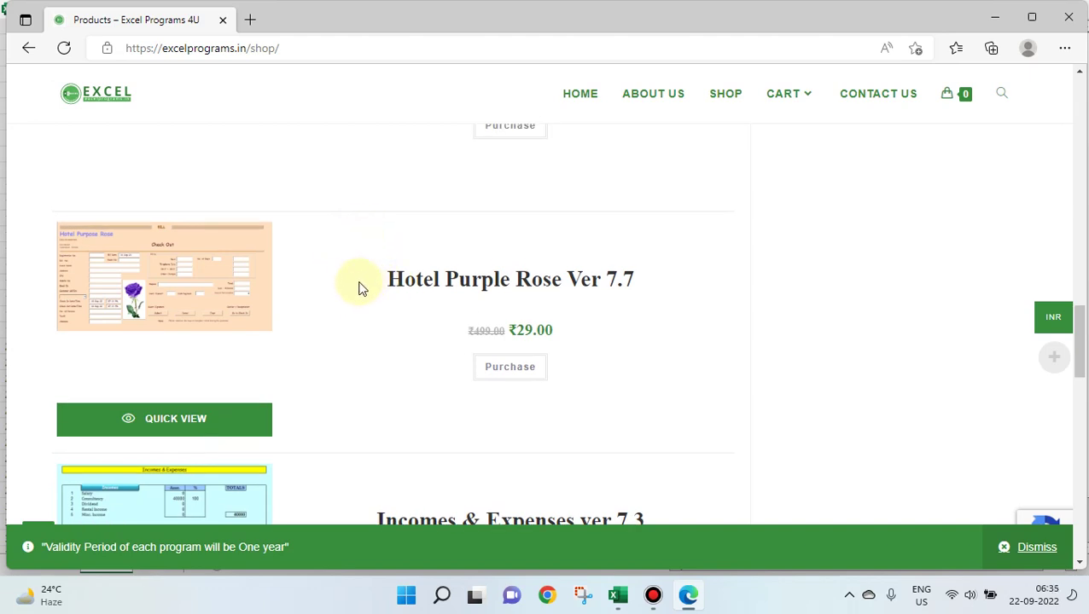
scroll(363, 272, "down", 1)
scroll(369, 261, "down", 2)
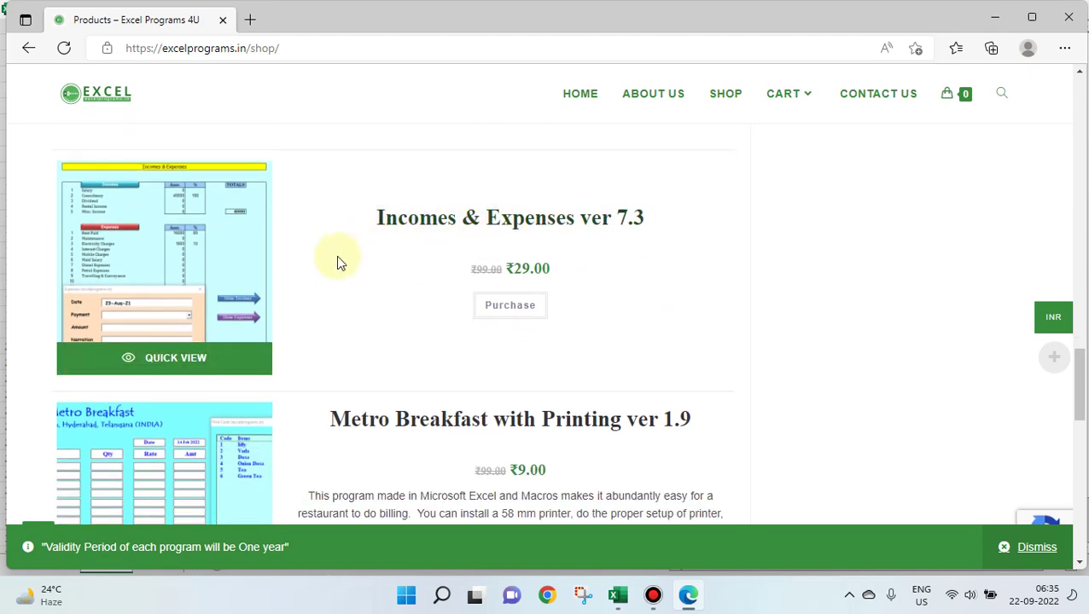
scroll(338, 263, "down", 2)
scroll(336, 261, "down", 1)
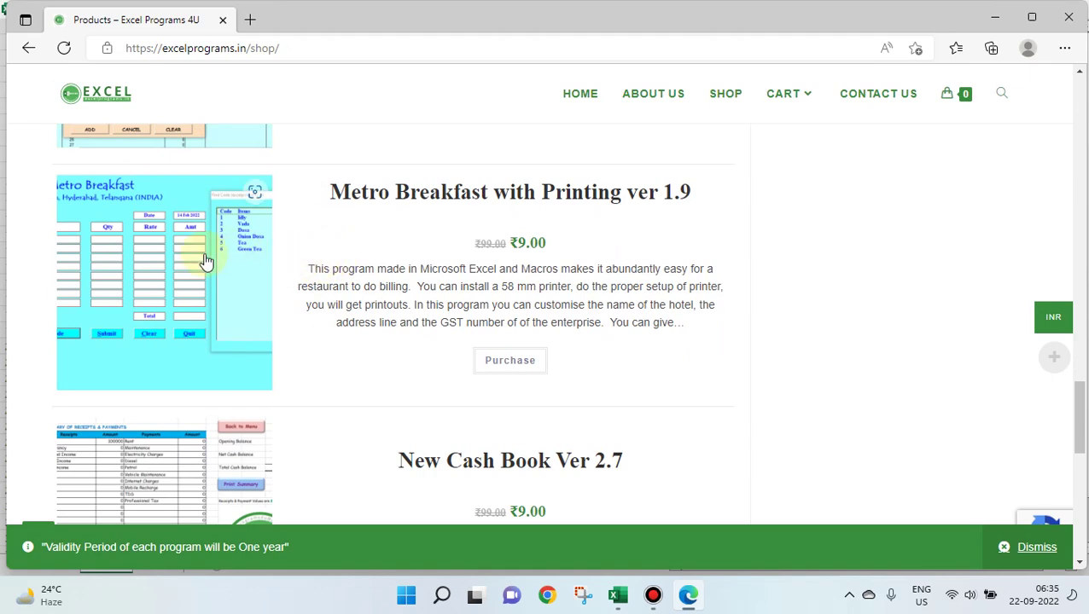
scroll(331, 264, "down", 3)
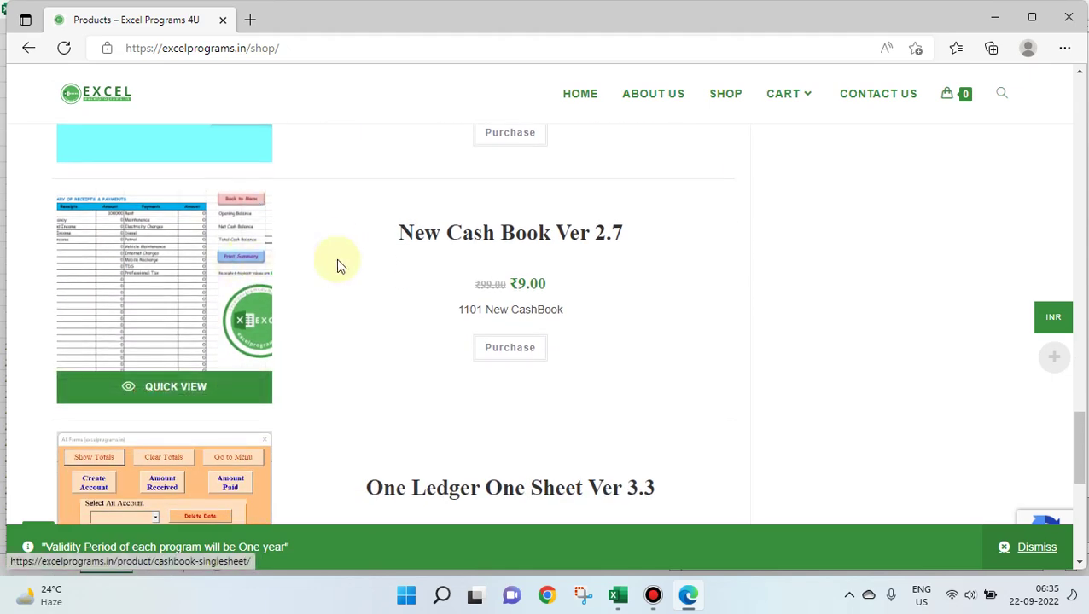
scroll(337, 259, "down", 2)
scroll(337, 267, "down", 1)
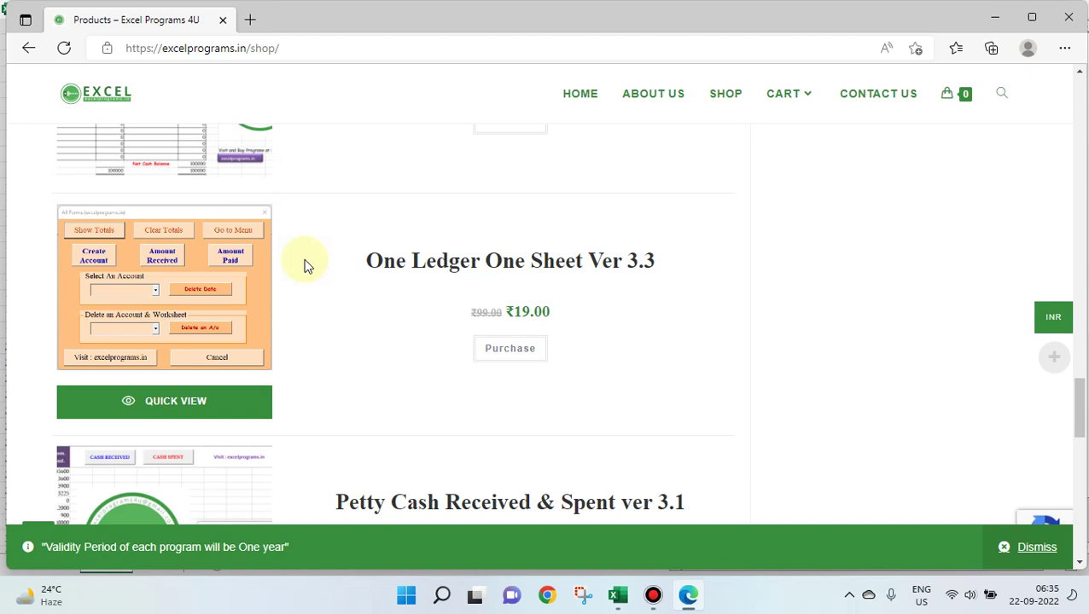
scroll(307, 266, "down", 3)
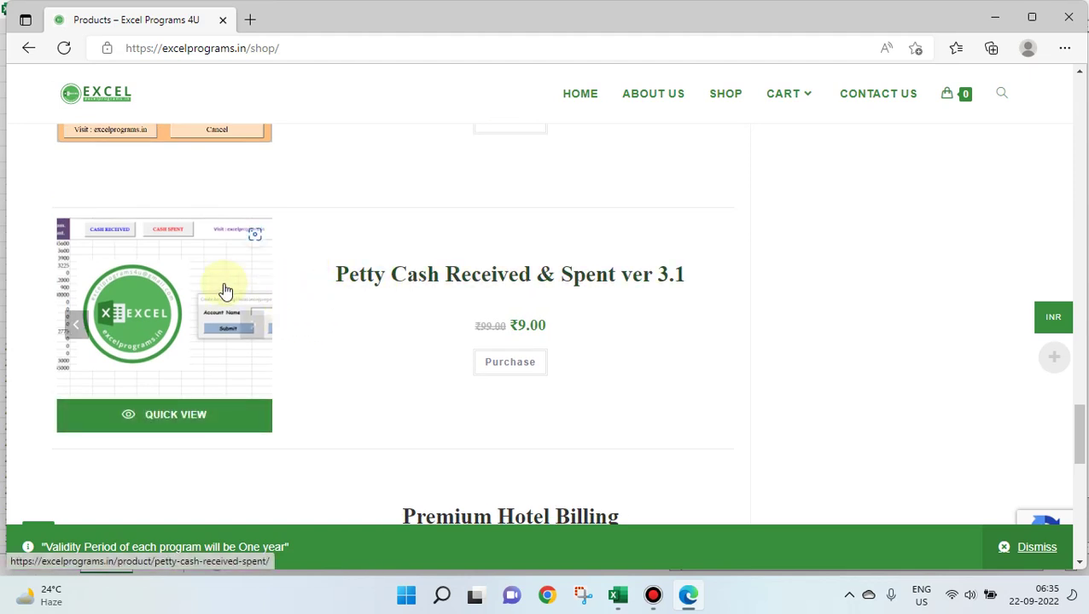
scroll(326, 315, "down", 3)
scroll(316, 294, "down", 4)
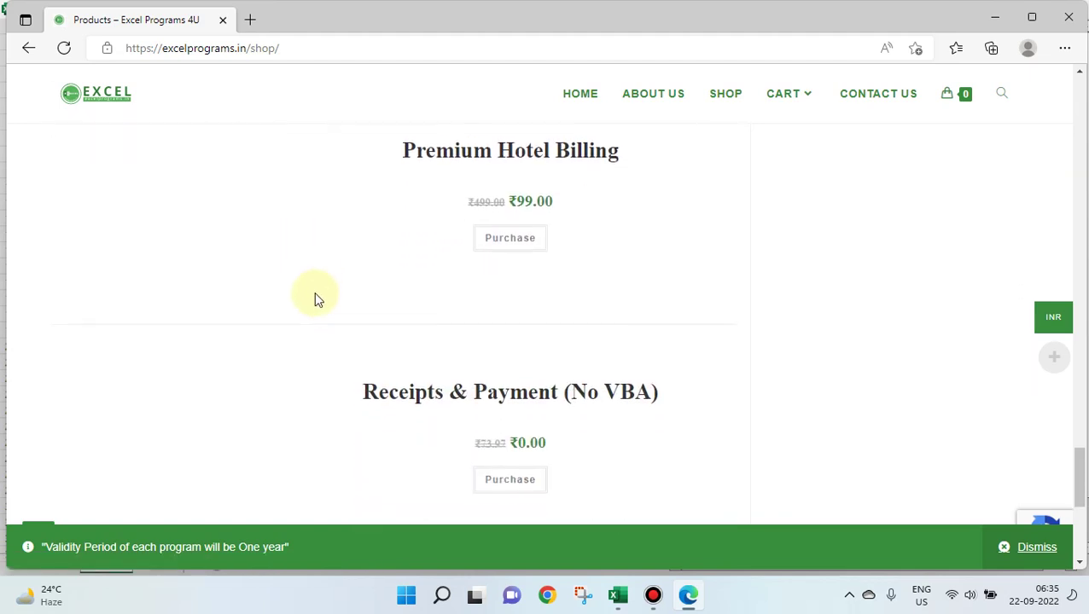
scroll(316, 294, "down", 1)
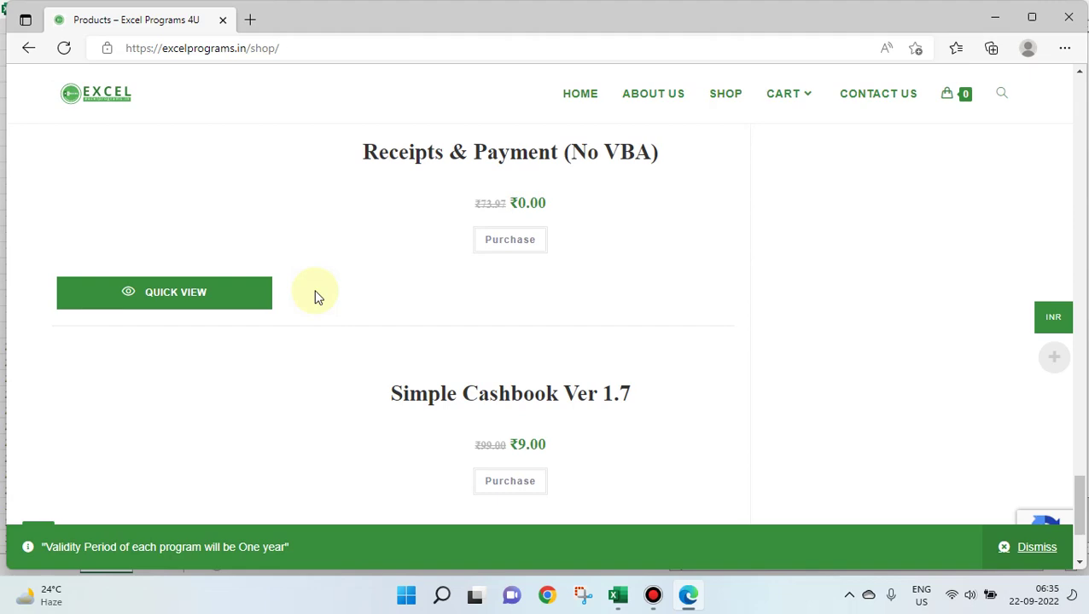
scroll(315, 295, "up", 20)
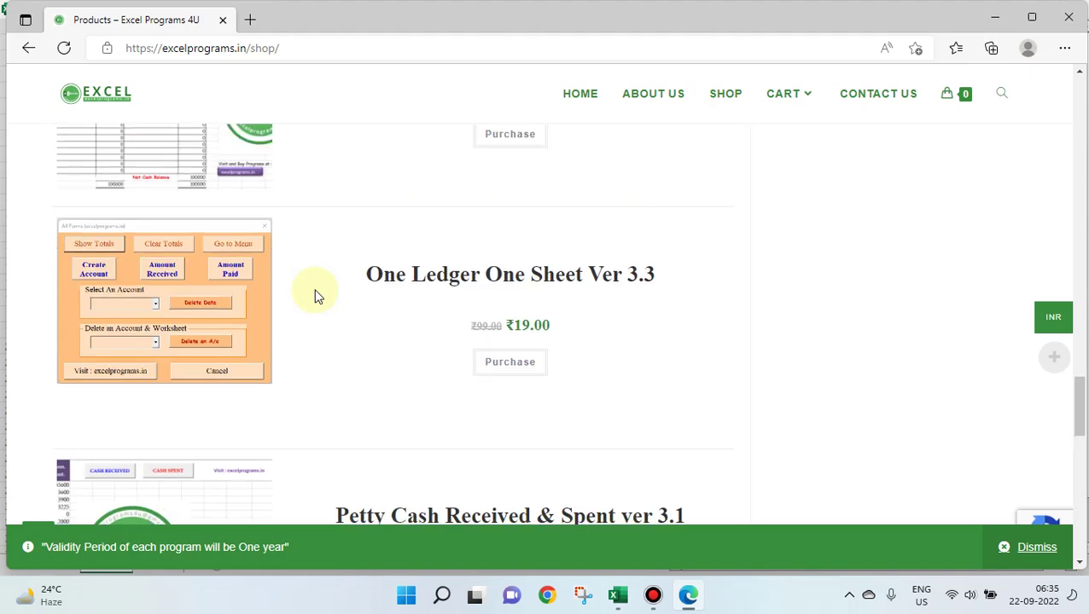
scroll(314, 294, "up", 20)
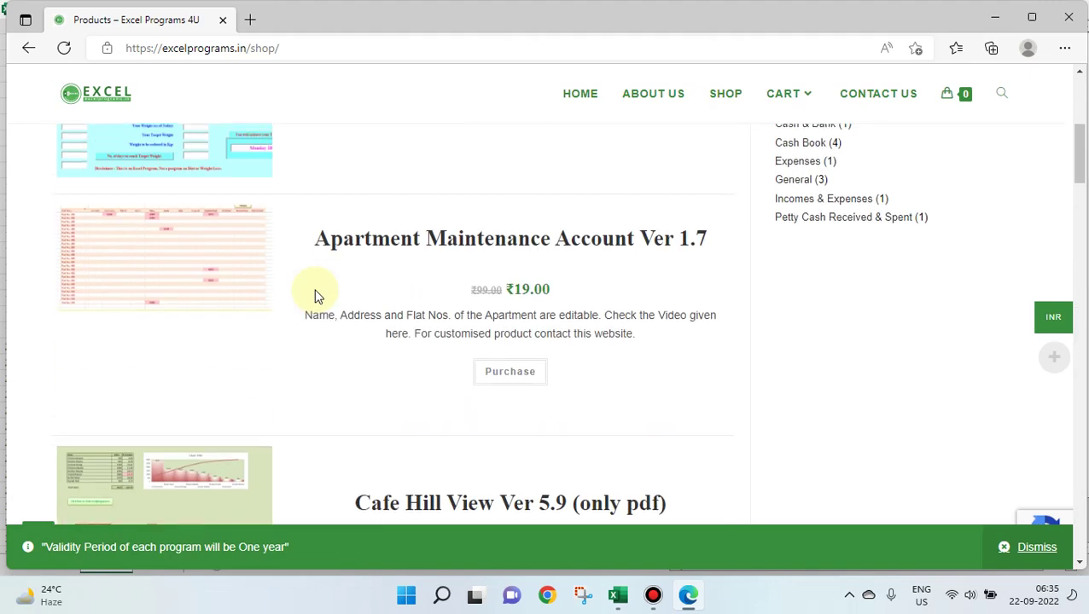